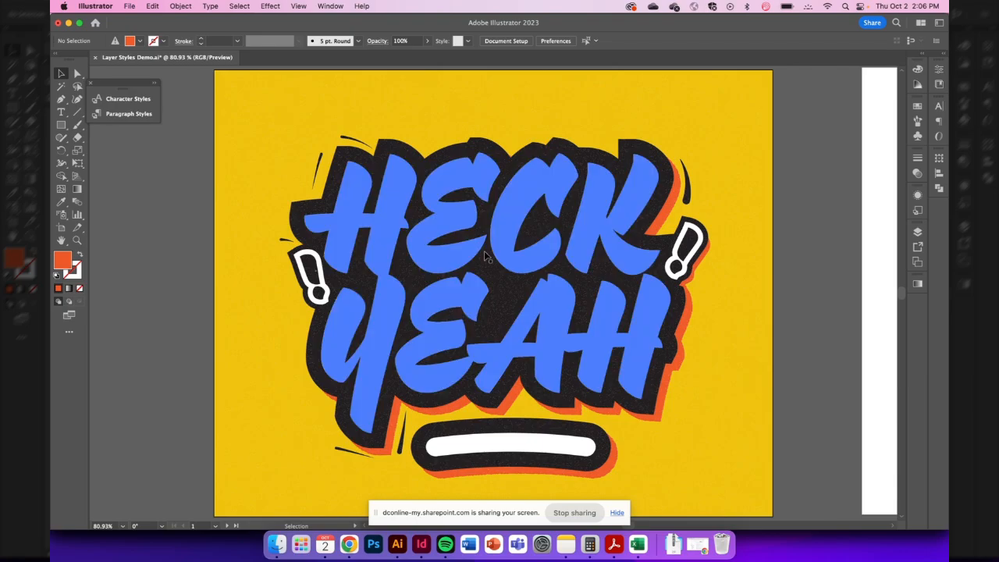
Switch to Chrome and look through the lettering artist's Instagram profile for style references
key("super+Tab")
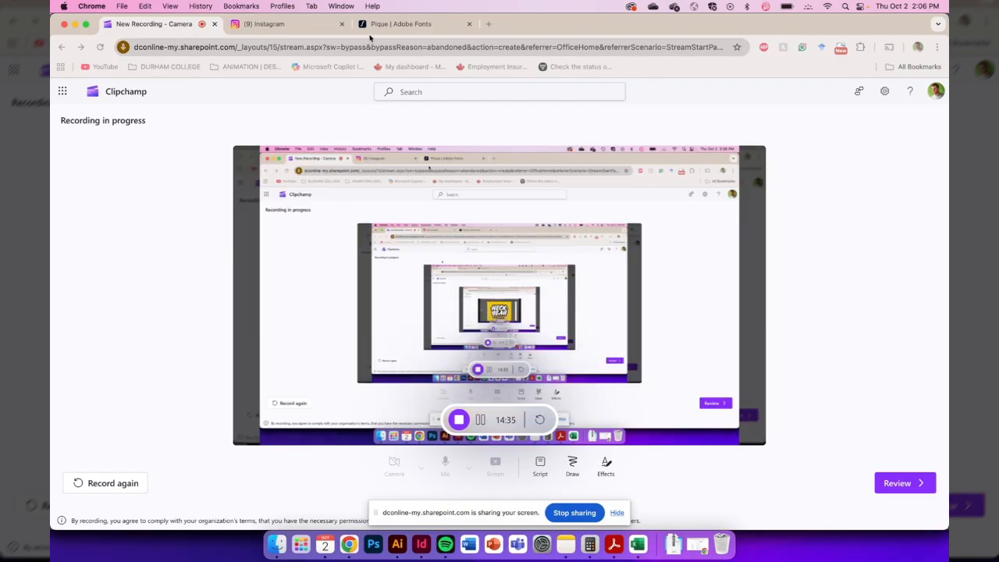
left_click(299, 26)
scroll(273, 232, "up", 5)
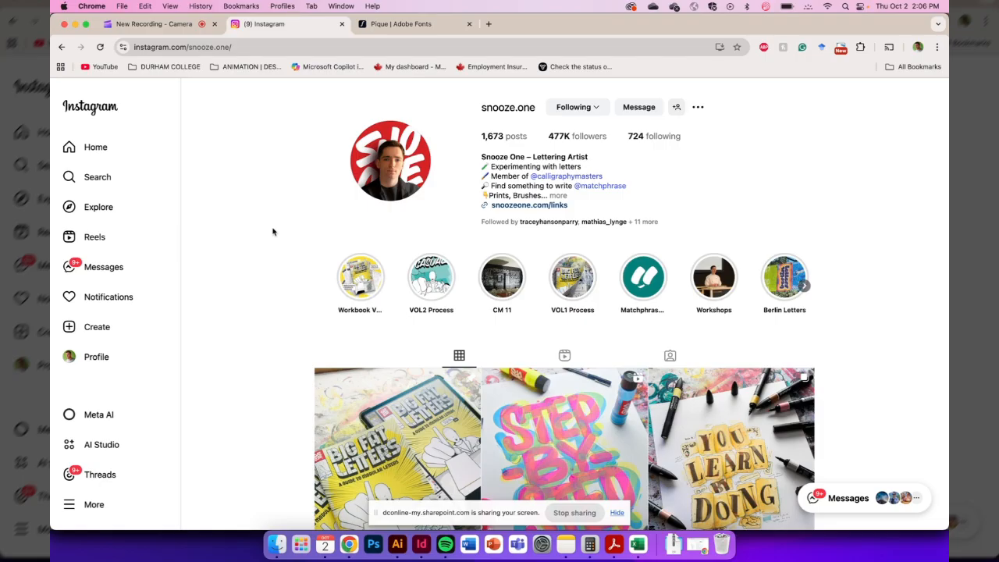
scroll(273, 231, "down", 3)
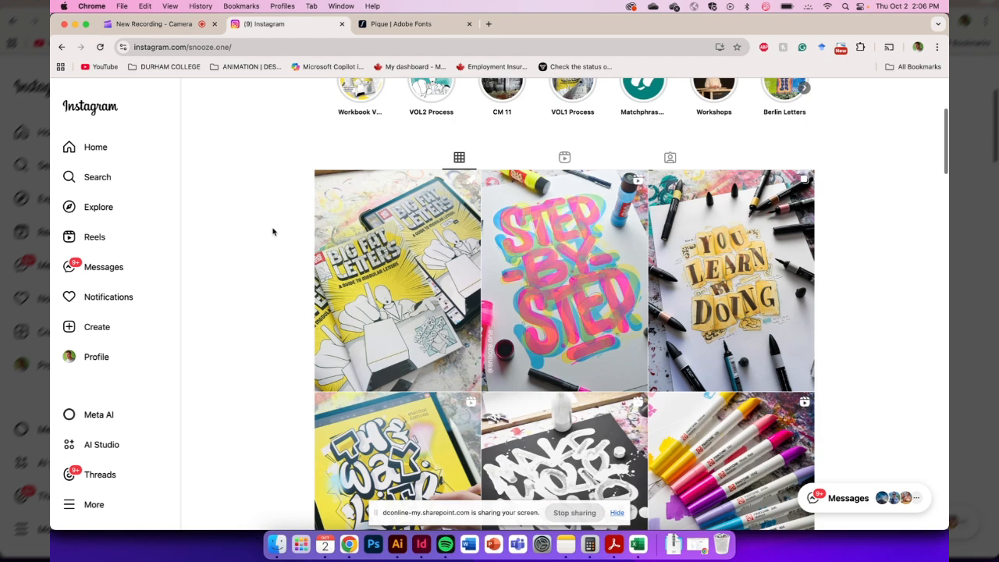
scroll(301, 295, "down", 3)
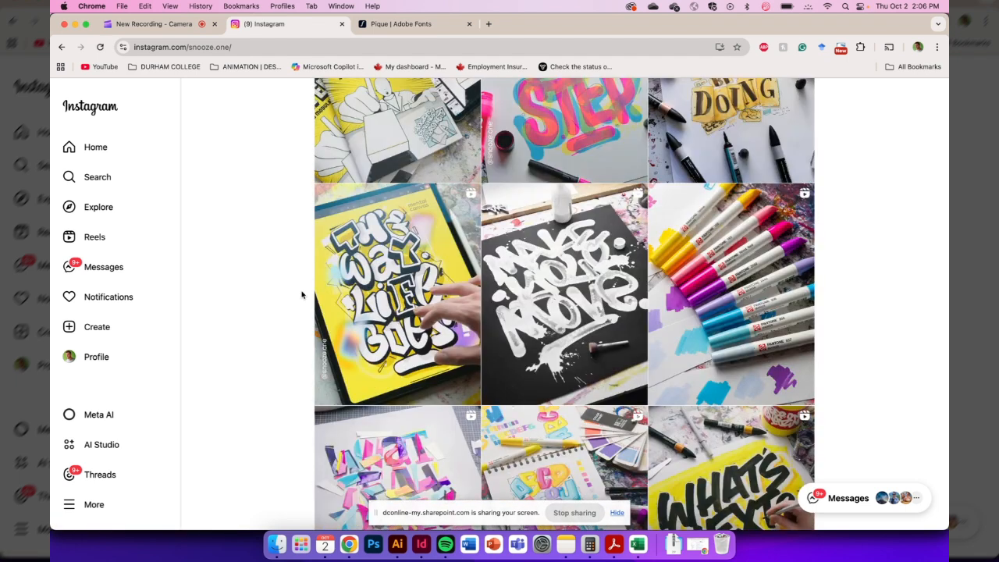
scroll(301, 294, "down", 3)
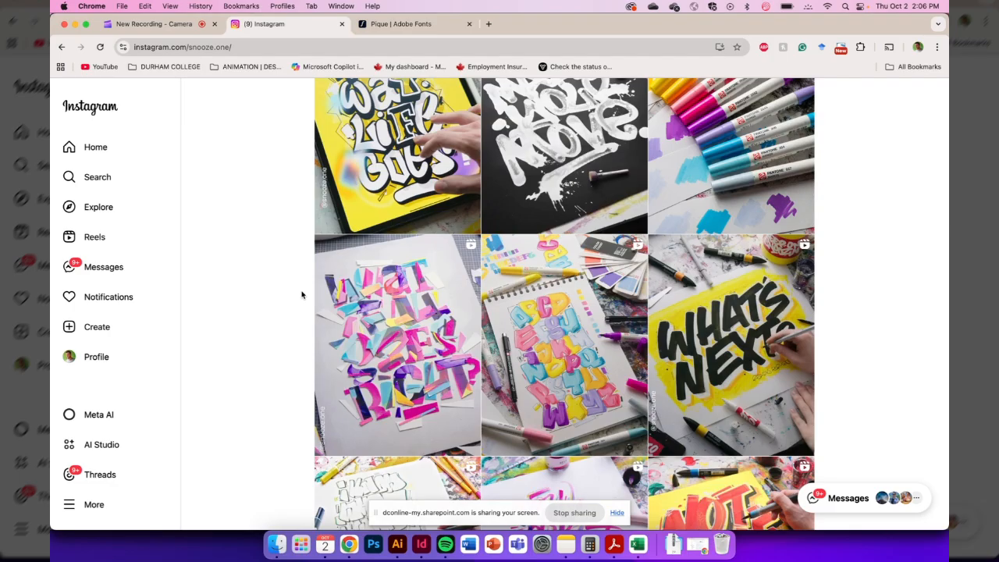
scroll(301, 294, "down", 3)
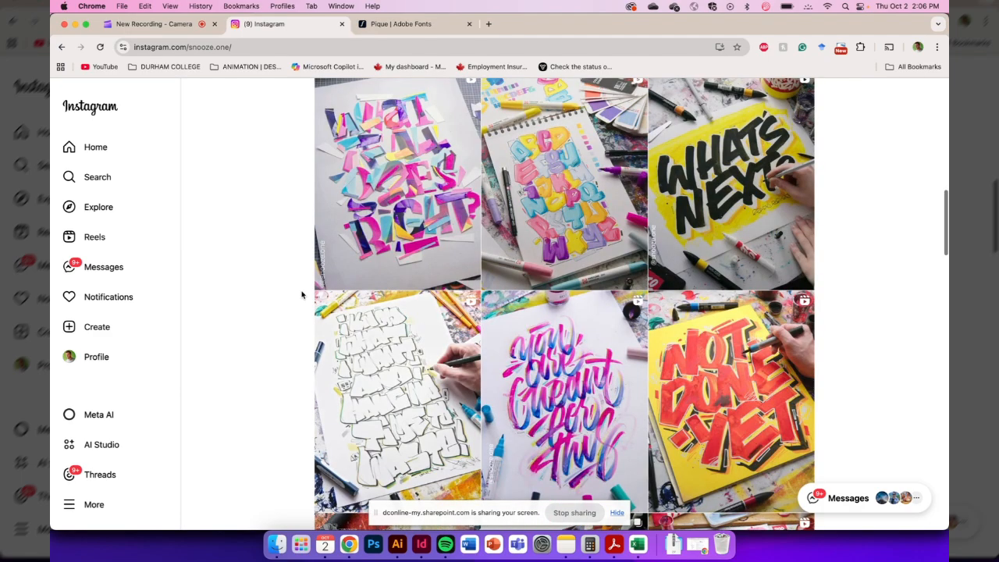
scroll(301, 294, "down", 1)
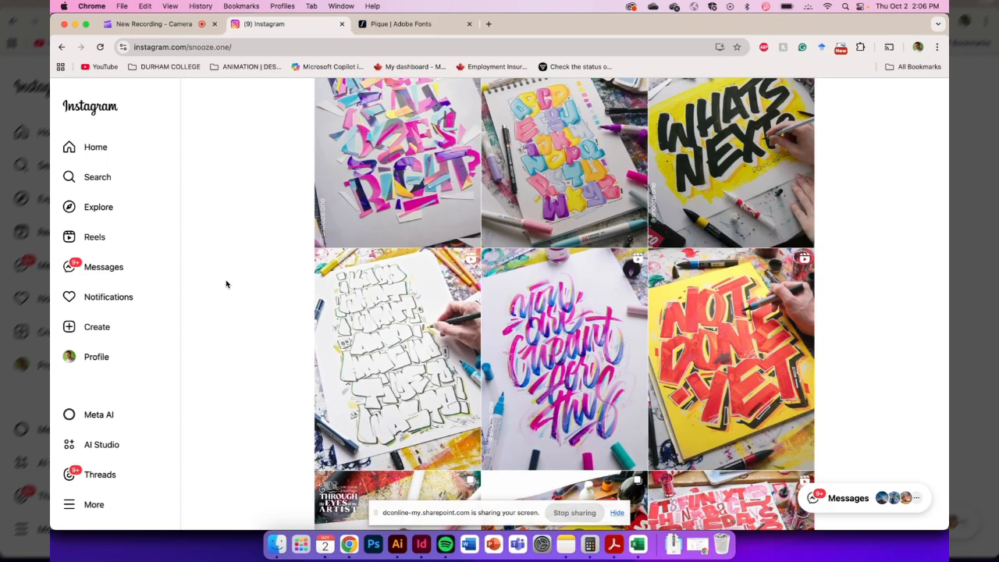
View the Pique font page on Adobe Fonts and return to Illustrator
left_click(396, 25)
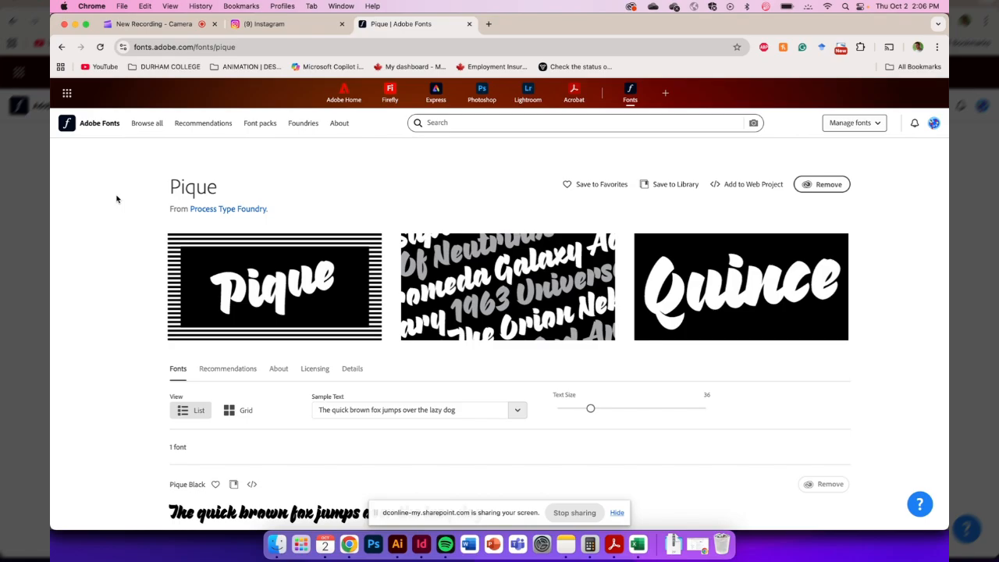
left_click(821, 182)
key("super+Tab")
Try replacing the letters CK with LL in the finished HECK YEAH lettering, and undo the change
left_click(428, 257)
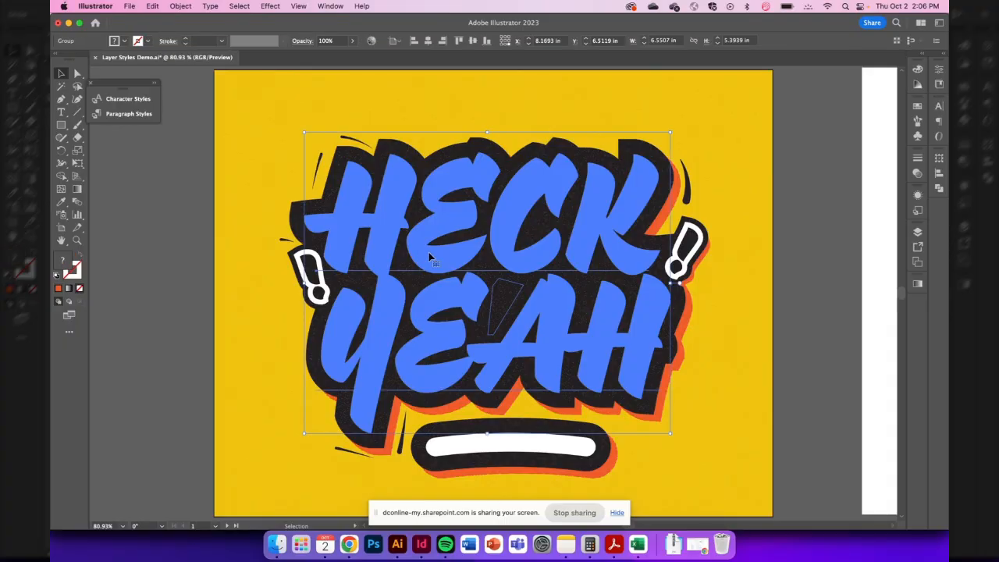
key("t")
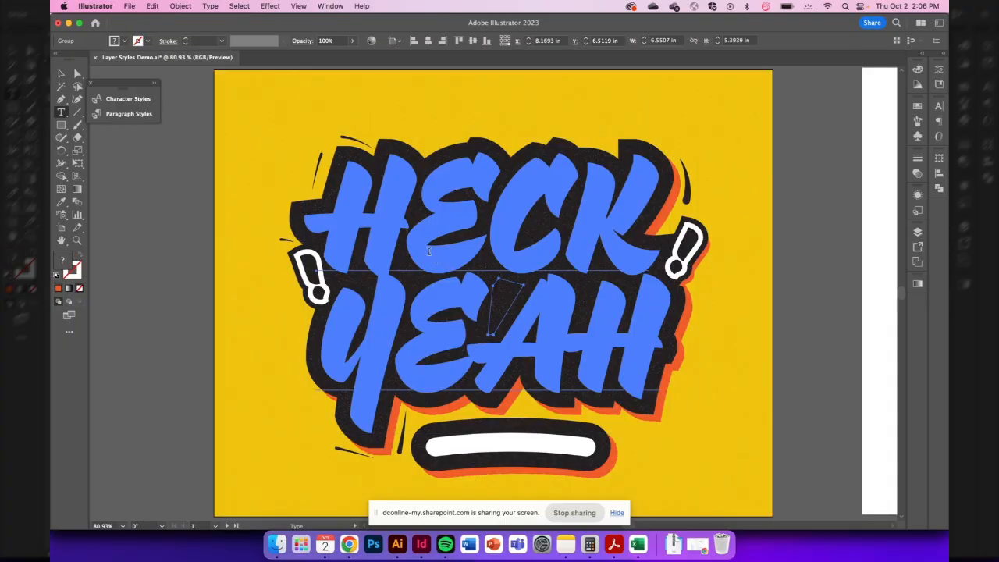
left_click(353, 224)
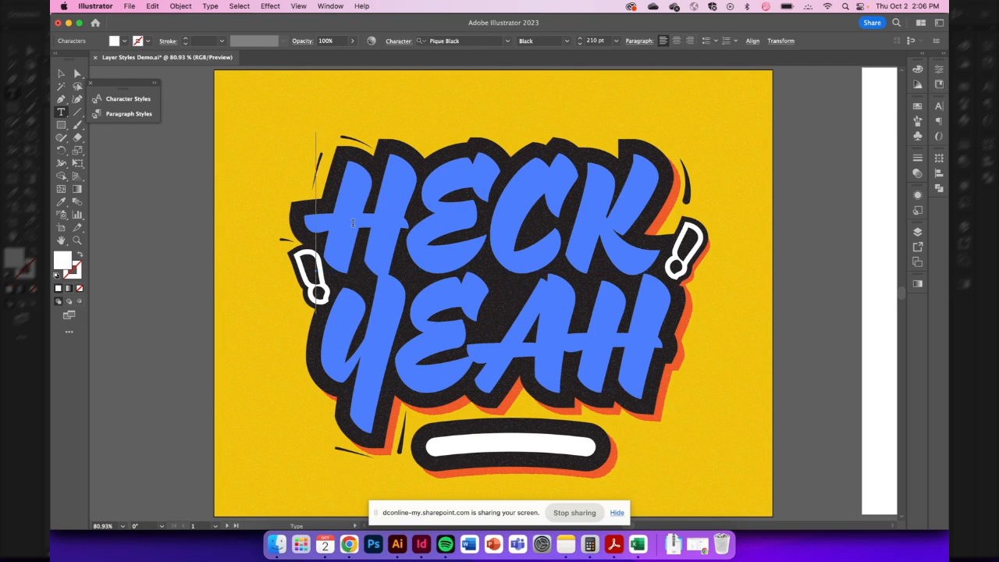
key("Right")
key("Right")
key("Right")
key("Right")
key("shift+Left")
key("shift+Left")
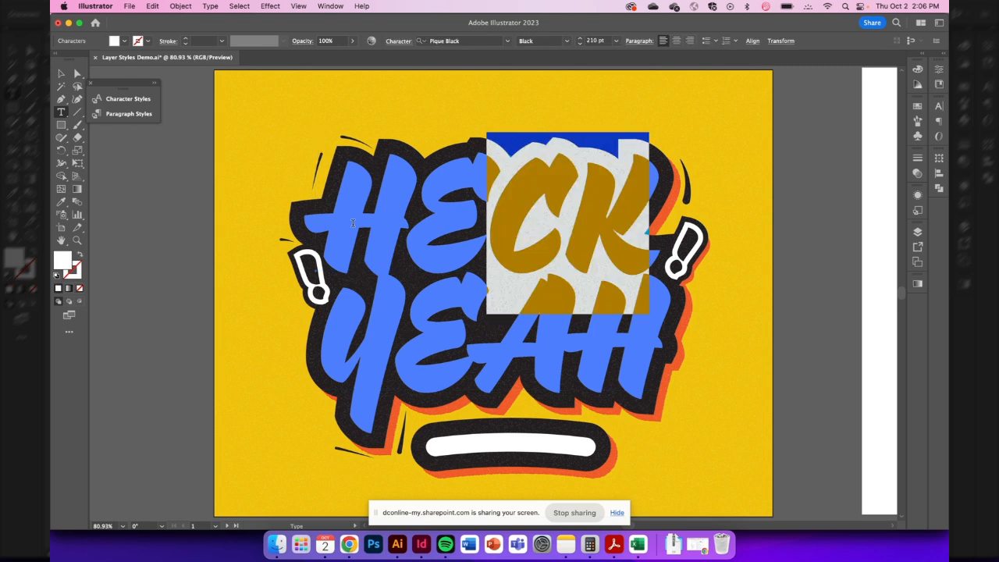
type("LL")
key("cmd+z")
left_click(473, 227)
key("Escape")
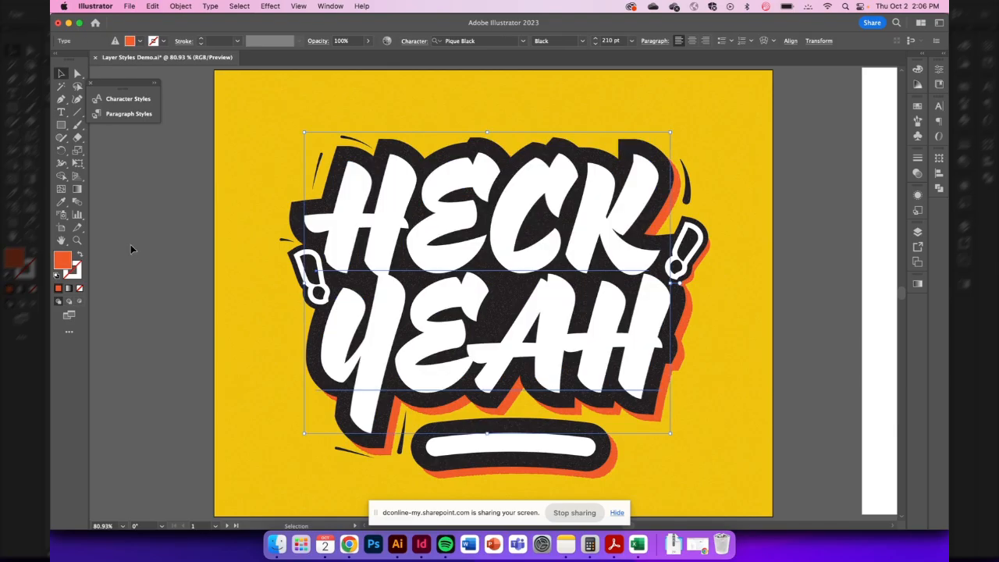
left_click(131, 247)
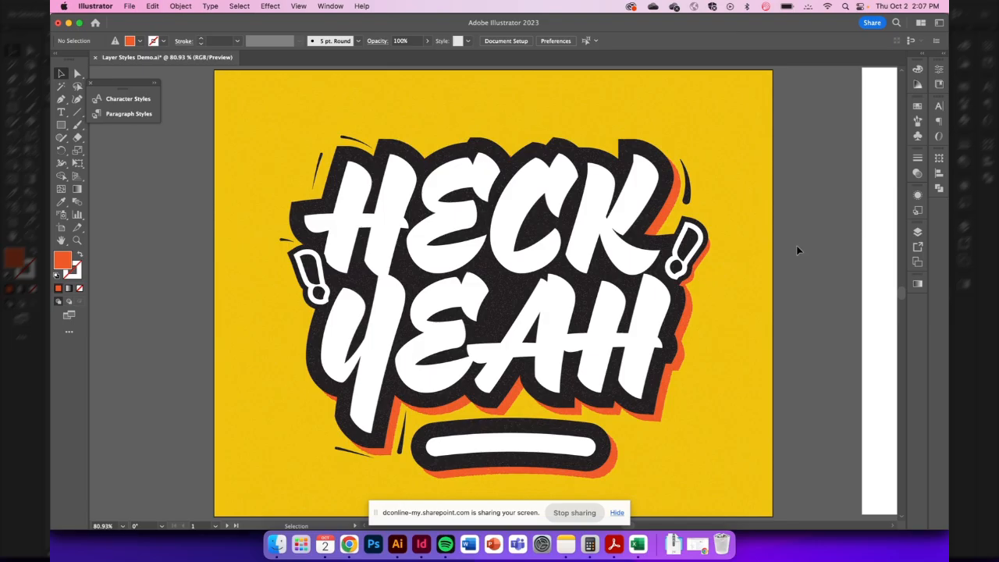
Choose the Rectangle tool for the second artboard and set its fill colour to golden yellow #f2b906
scroll(797, 250, "right", 8)
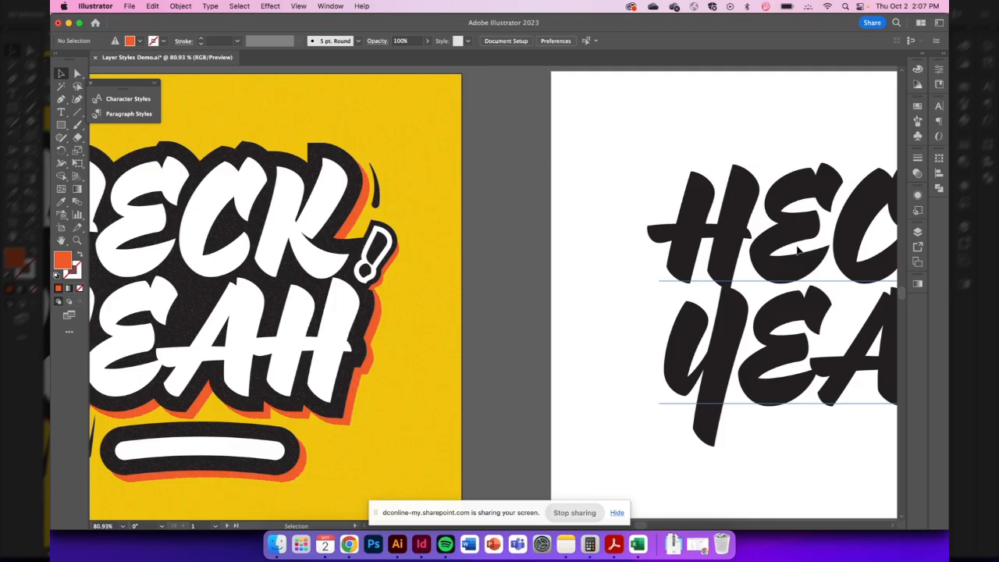
scroll(797, 249, "right", 6)
key("super+minus")
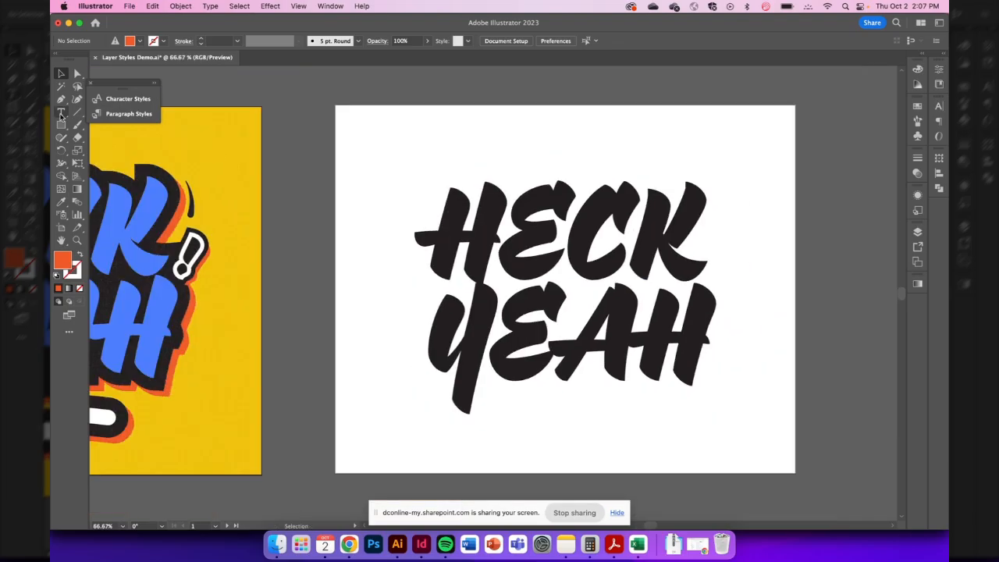
key("m")
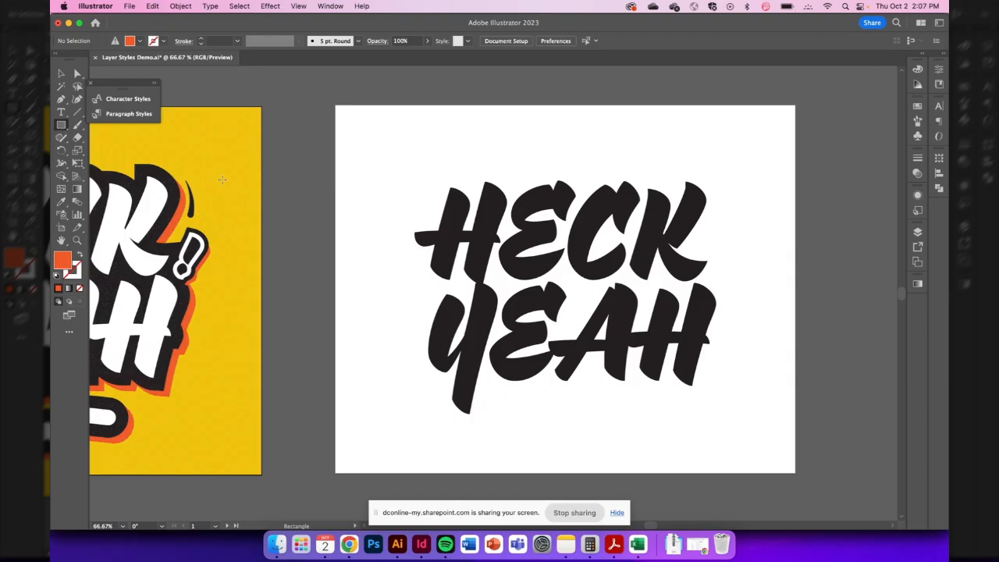
key("i")
left_click(259, 121)
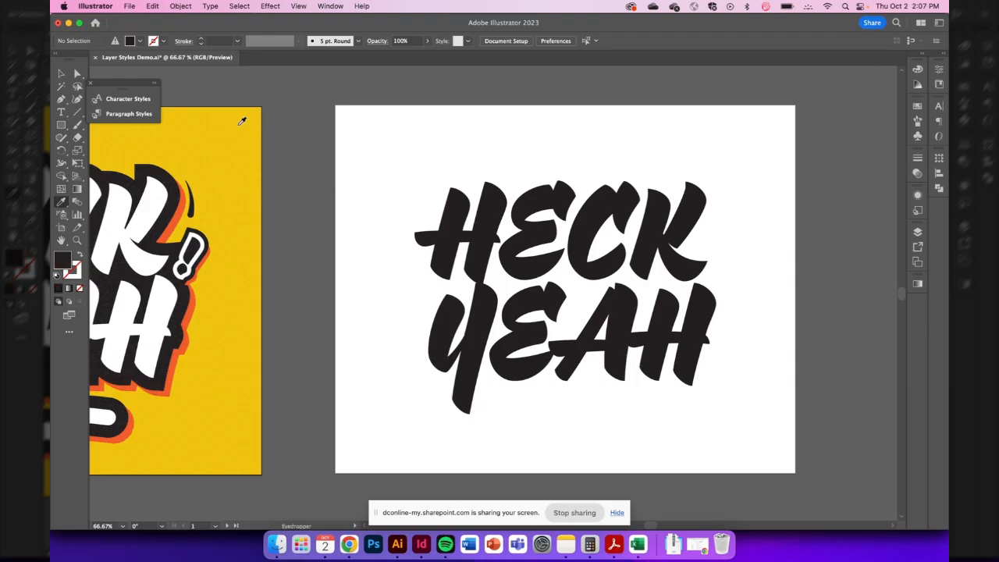
left_click(61, 125)
double_click(64, 266)
left_click(253, 378)
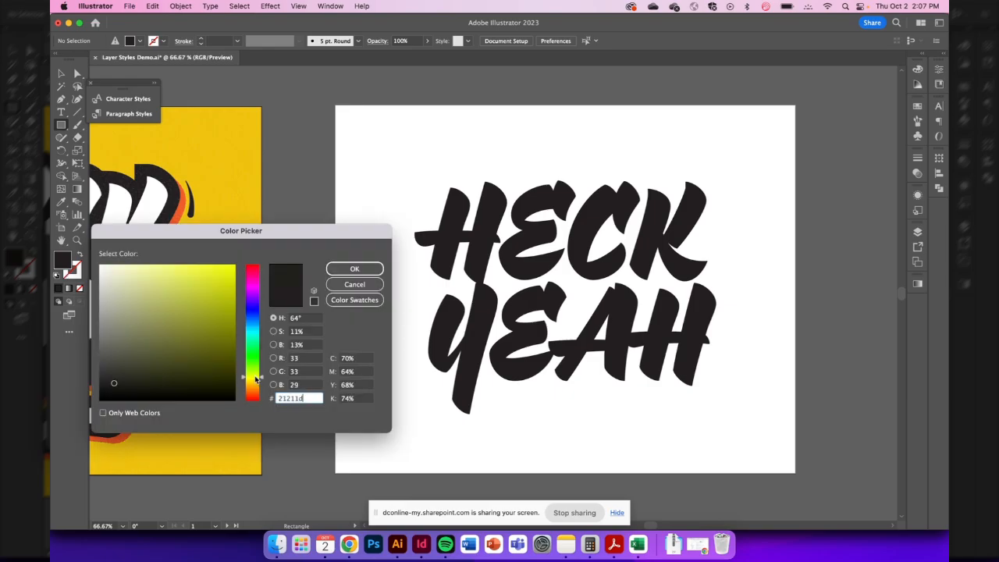
left_click_drag(256, 378, 254, 382)
left_click(233, 269)
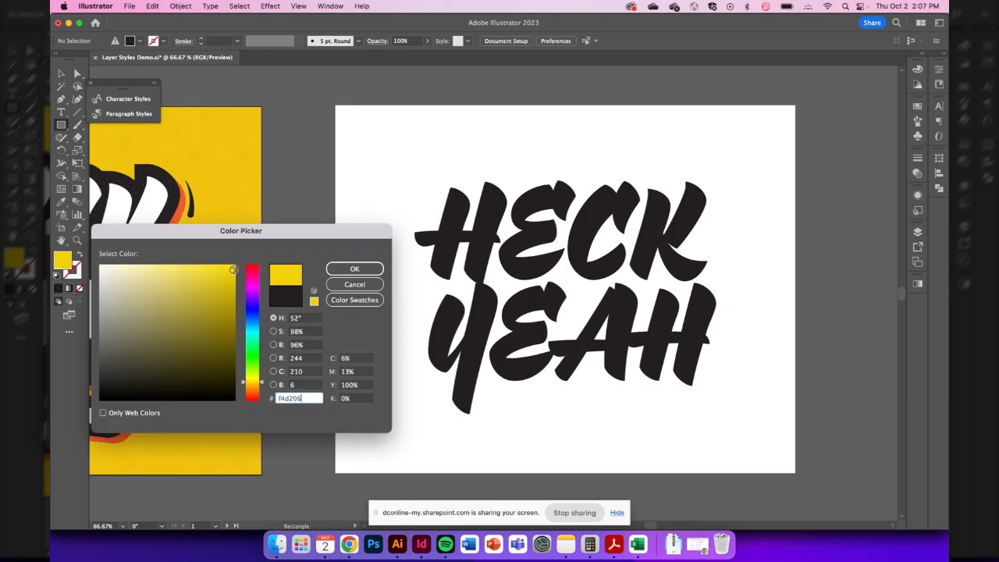
left_click(250, 385)
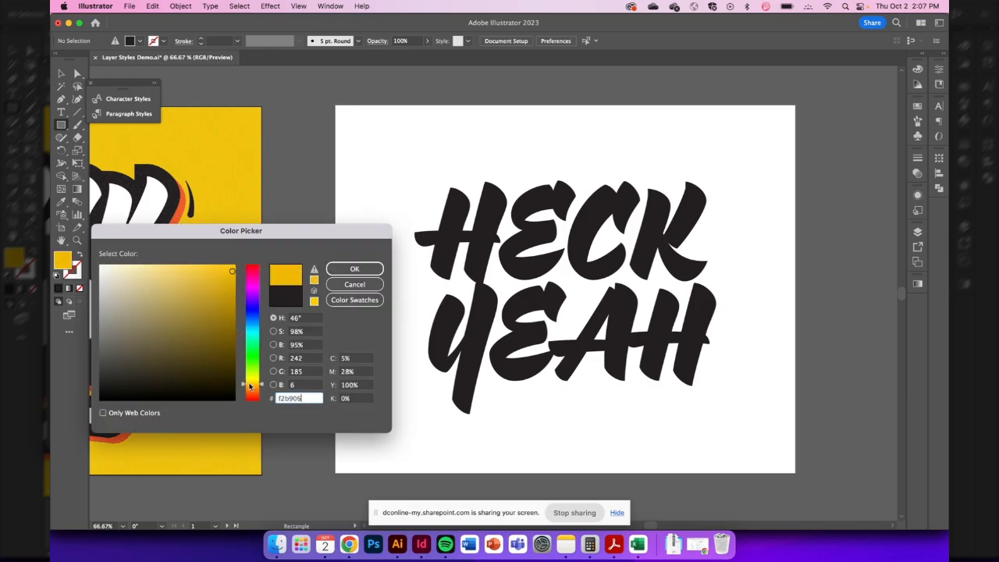
left_click(355, 270)
Unlock the Background layer and draw a rectangle on it that covers the entire second artboard
left_click(917, 233)
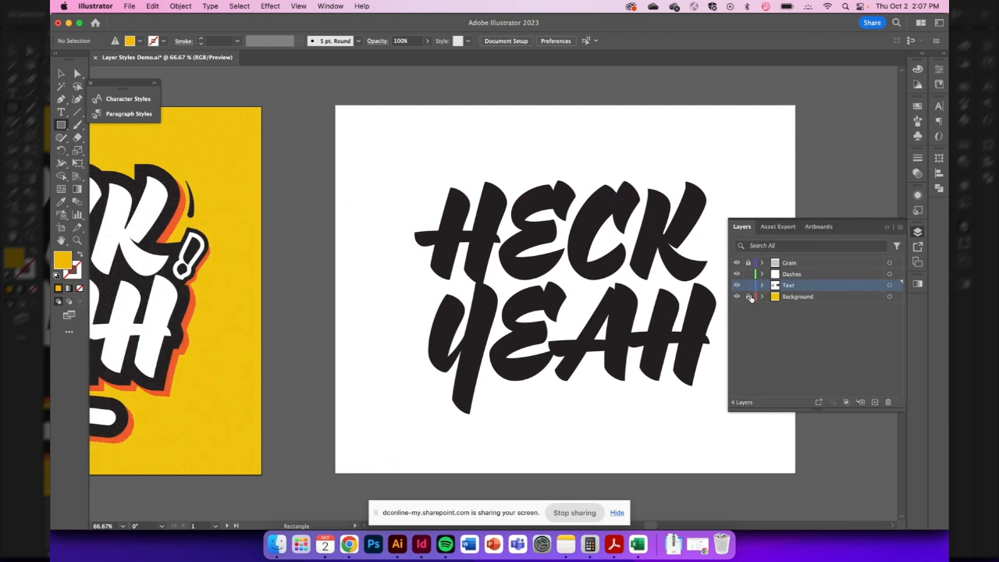
left_click(791, 297)
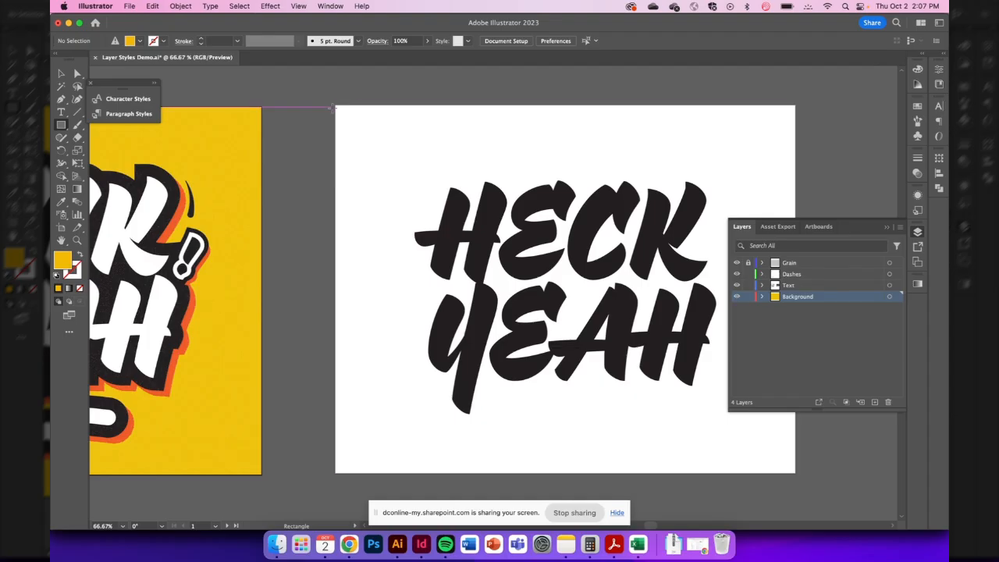
left_click_drag(333, 107, 795, 472)
Change the background rectangle's fill to yellow #efc807 and deselect it
double_click(63, 260)
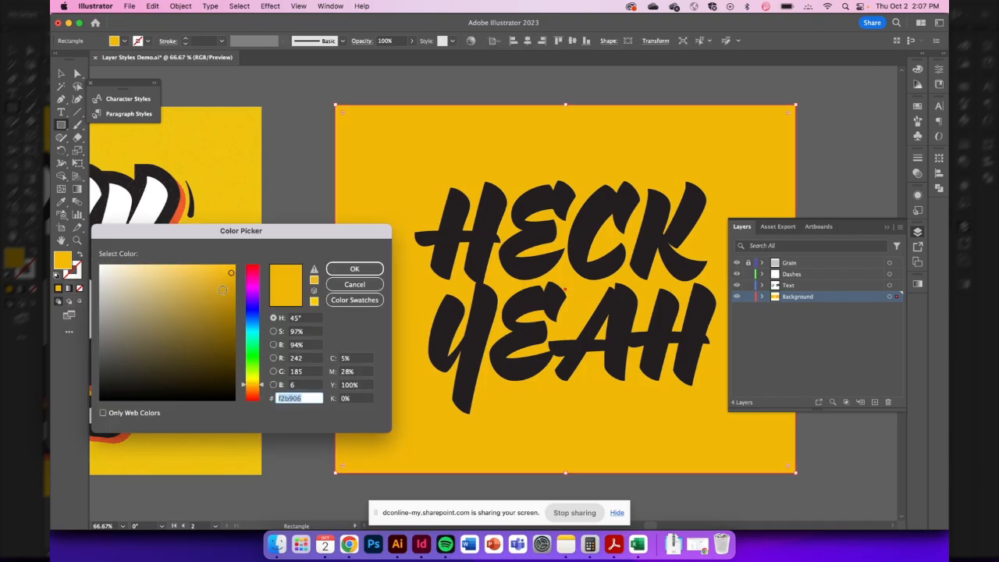
left_click(248, 385)
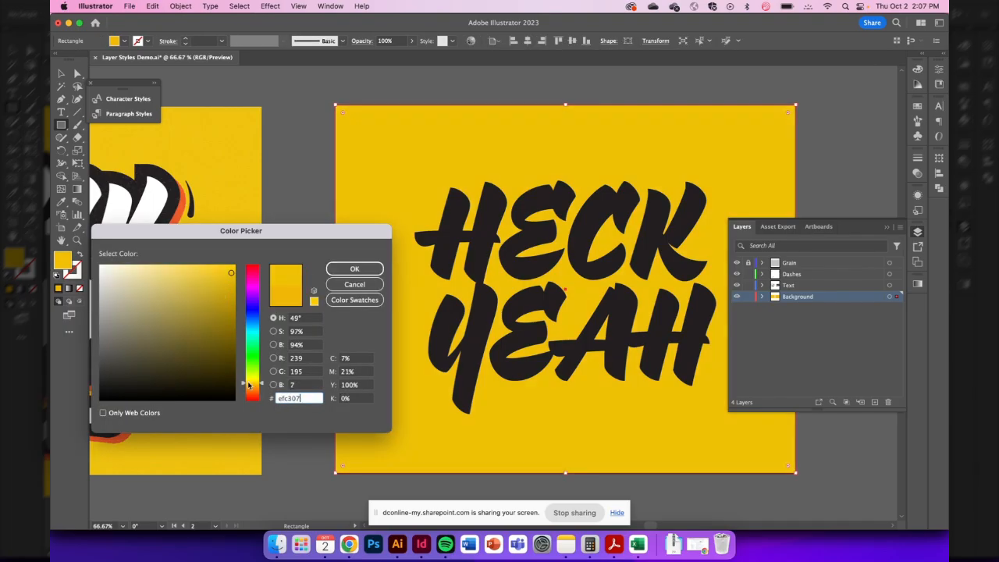
left_click_drag(248, 385, 248, 384)
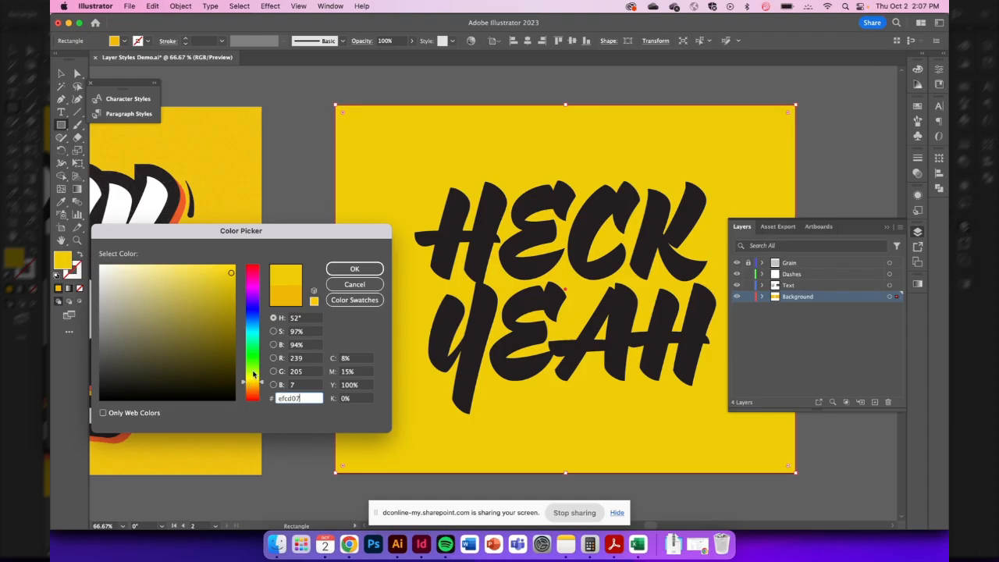
left_click(250, 384)
left_click(355, 269)
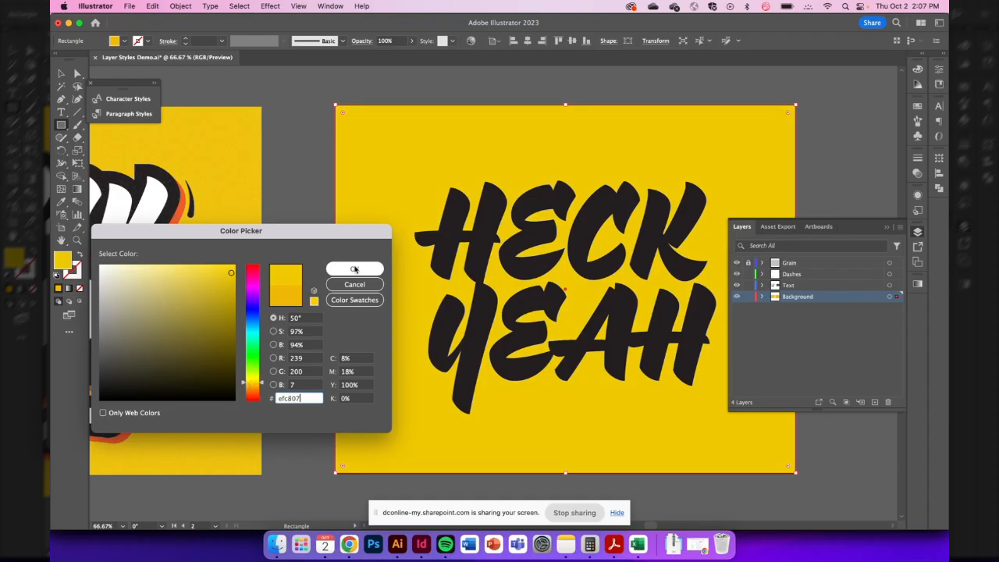
left_click(60, 73)
left_click(300, 139)
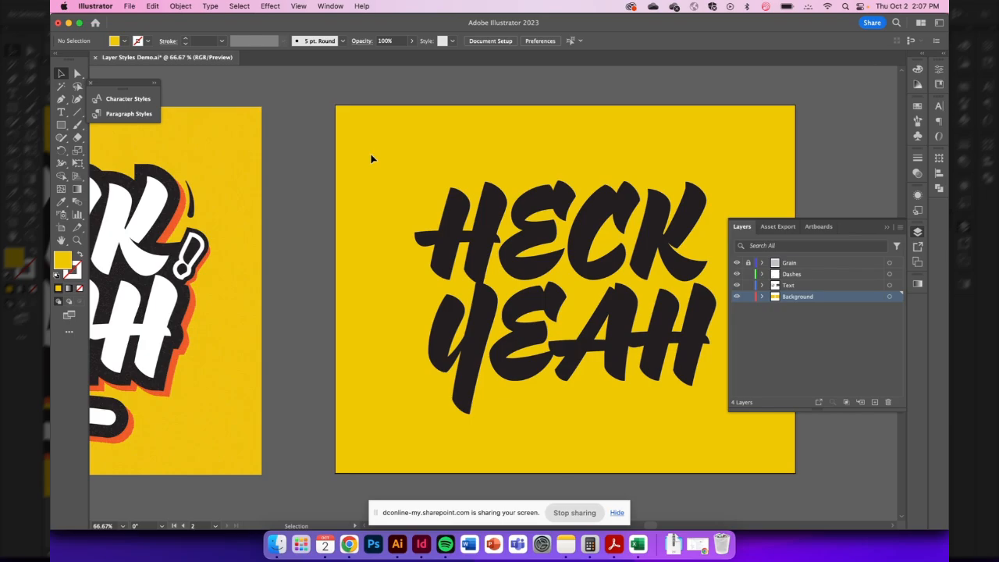
Select the black HECK YEAH text on the second artboard and lock the Background layer
left_click(614, 295)
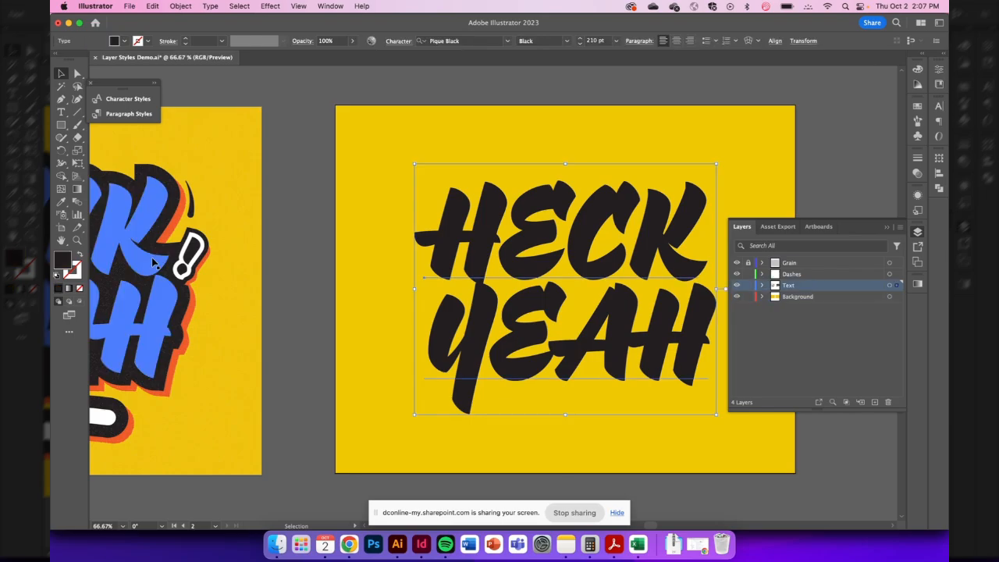
scroll(310, 128, "left", 5)
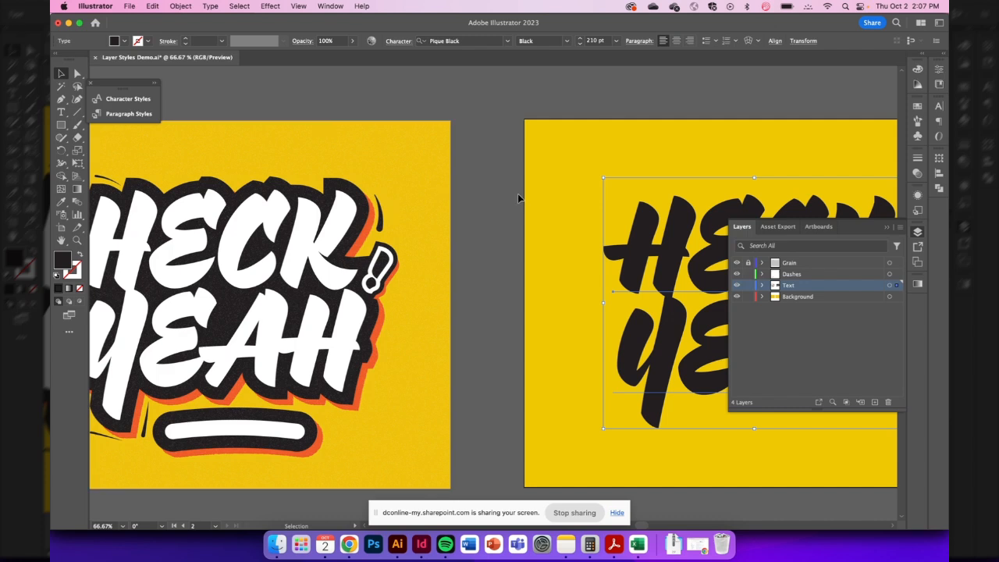
scroll(517, 193, "right", 5)
scroll(518, 198, "right", 2)
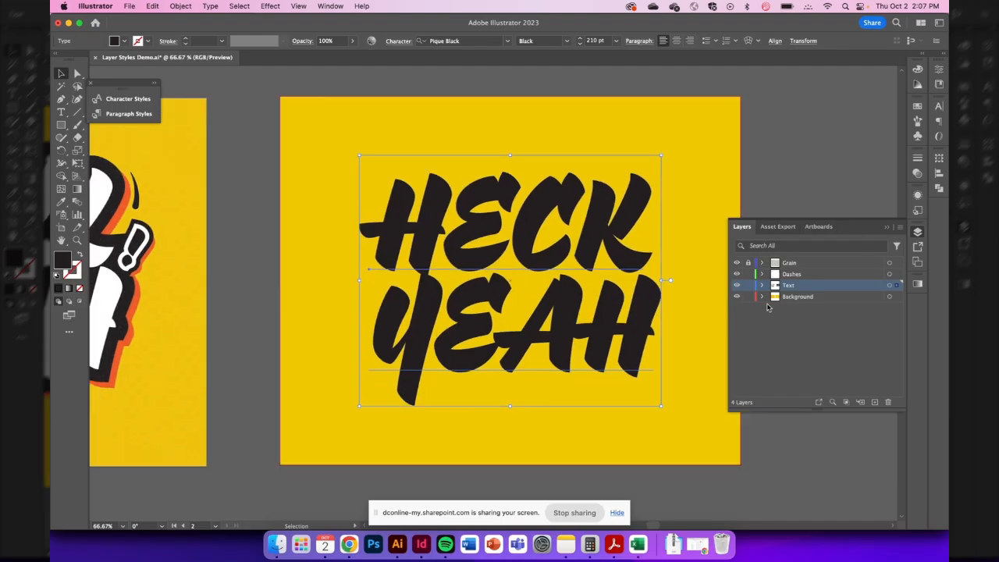
left_click(748, 296)
left_click(919, 233)
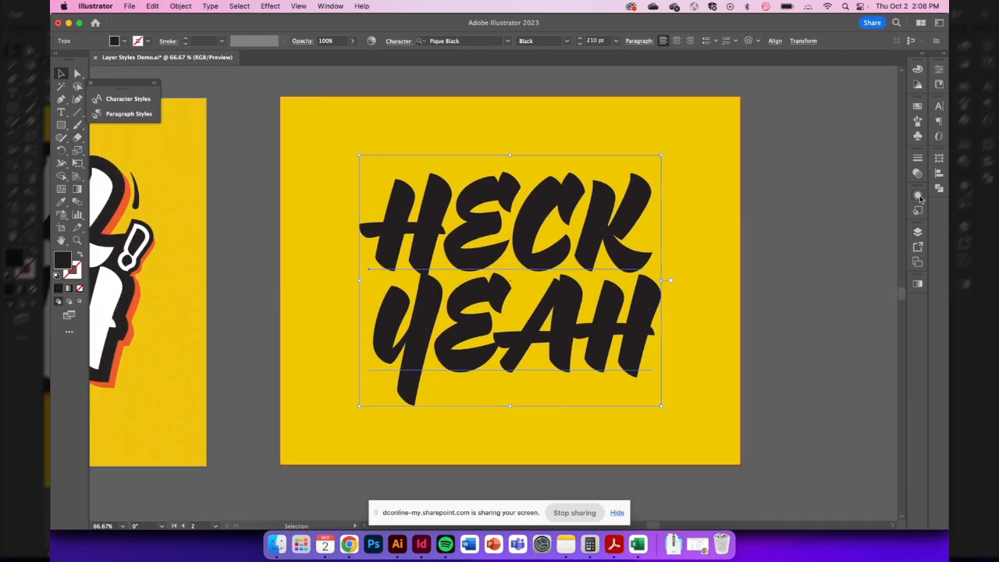
Set the fill attribute of the selected HECK YEAH text to white
left_click(918, 196)
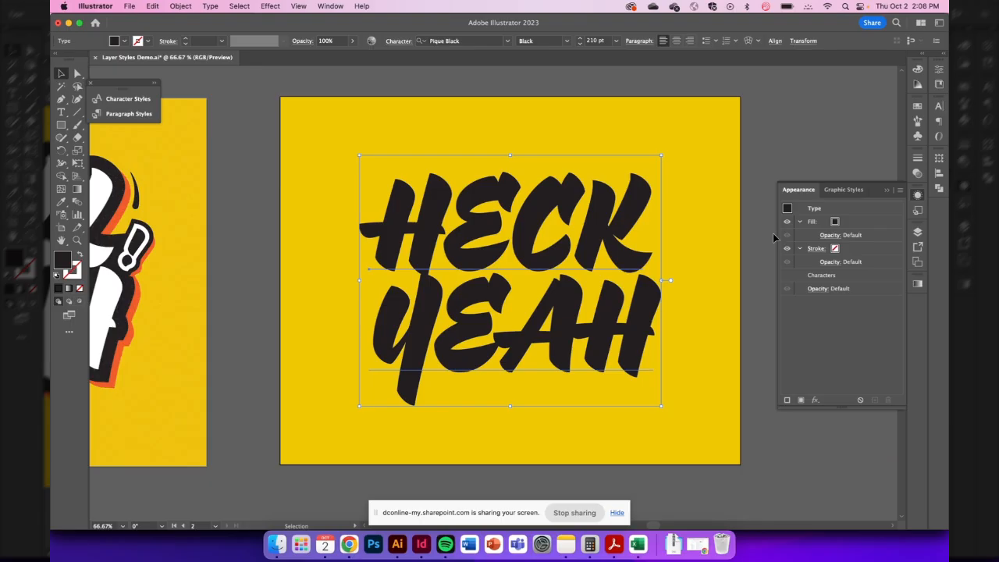
left_click(834, 223)
left_click(842, 224)
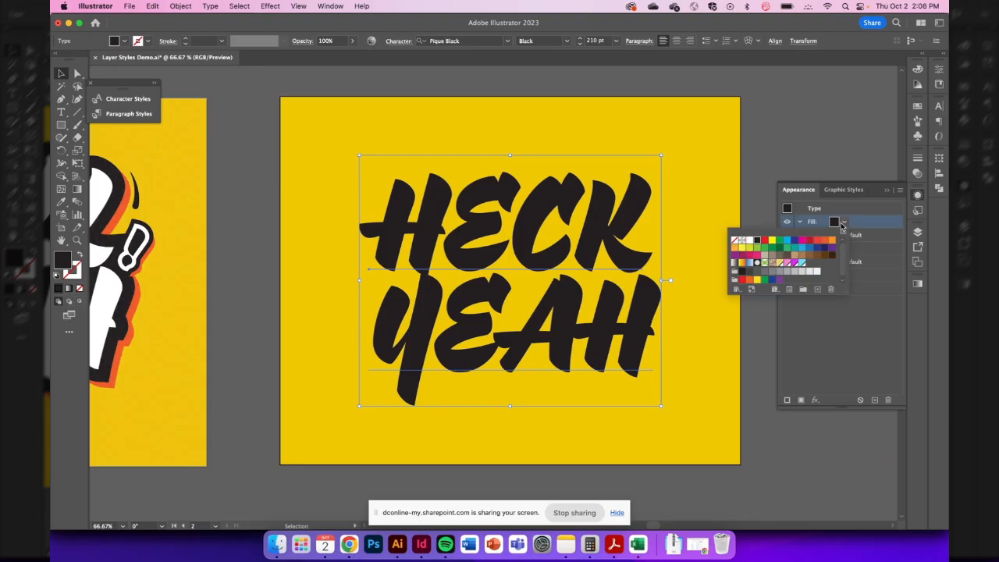
left_click(748, 242)
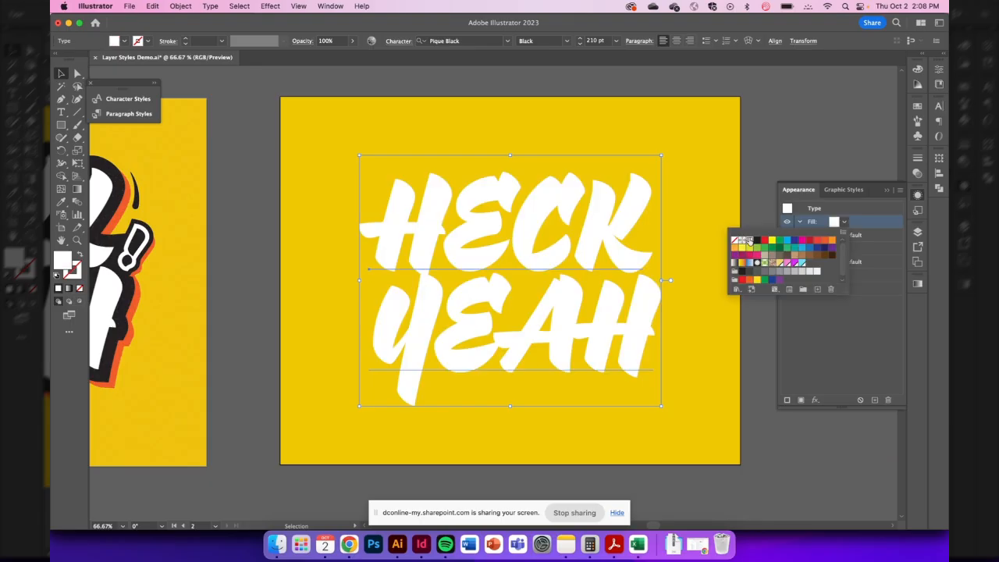
Give the HECK YEAH text a black stroke with a weight of 40 pt
left_click(897, 270)
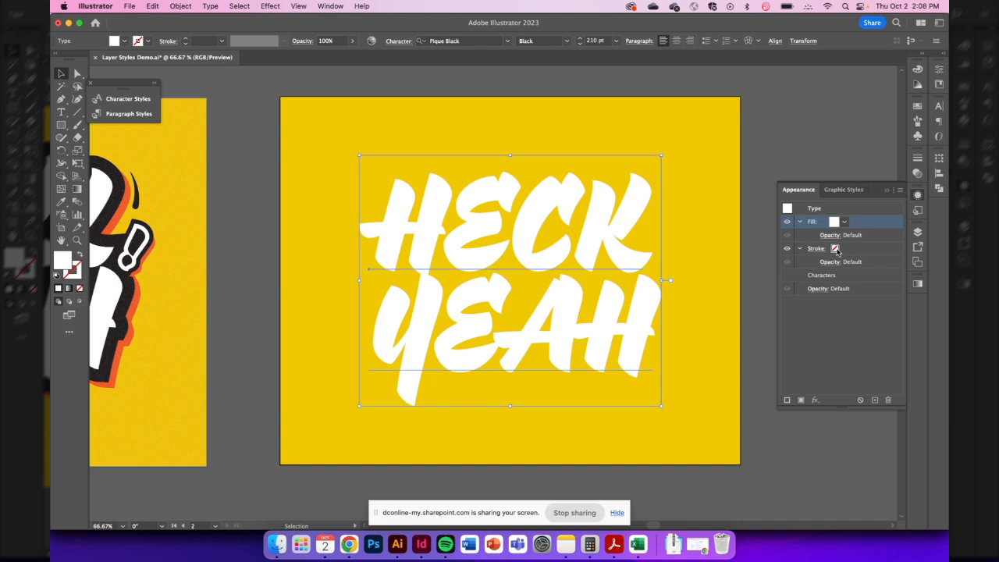
left_click(836, 250)
left_click(845, 250)
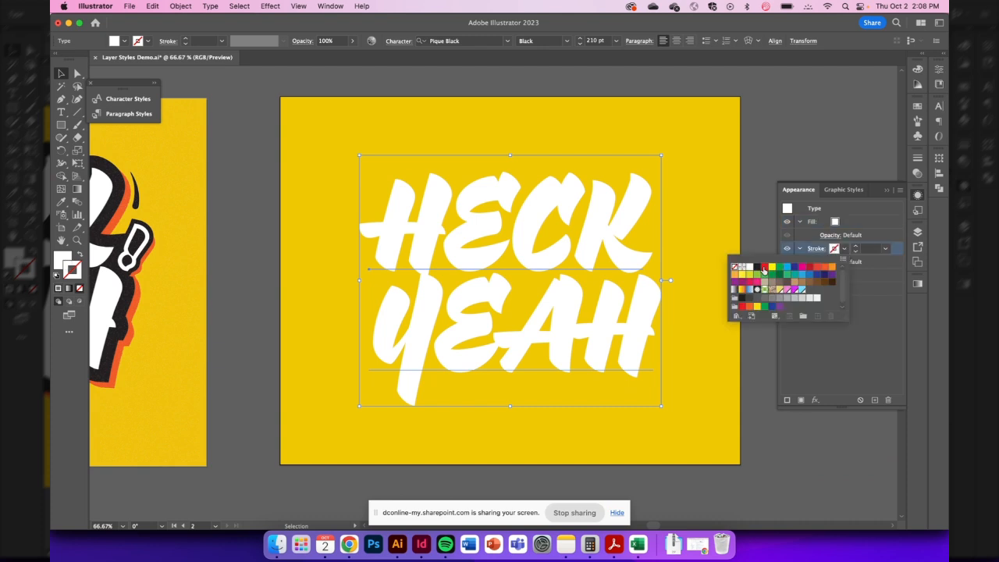
left_click(764, 270)
left_click(865, 251)
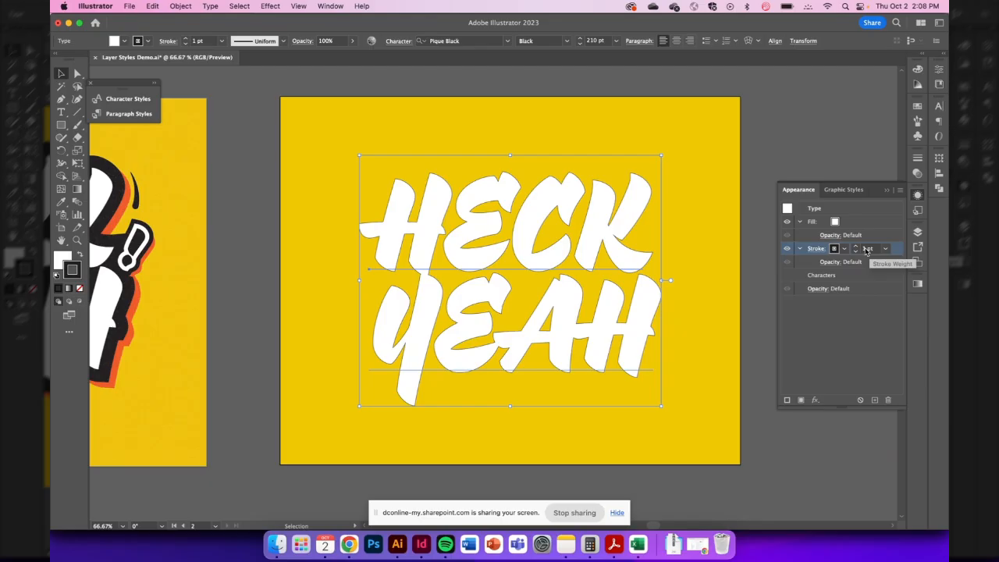
left_click(865, 250)
type("40")
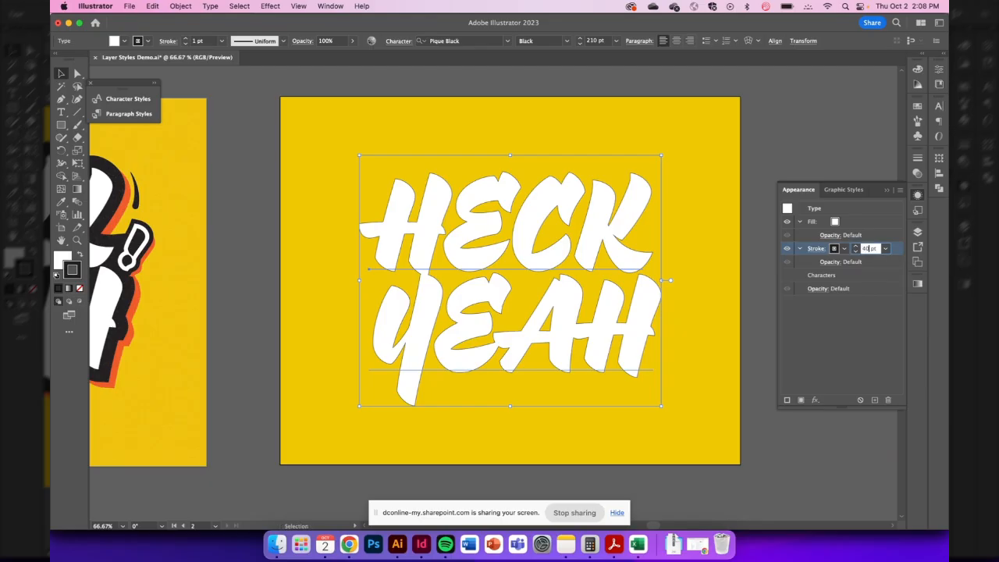
key("Return")
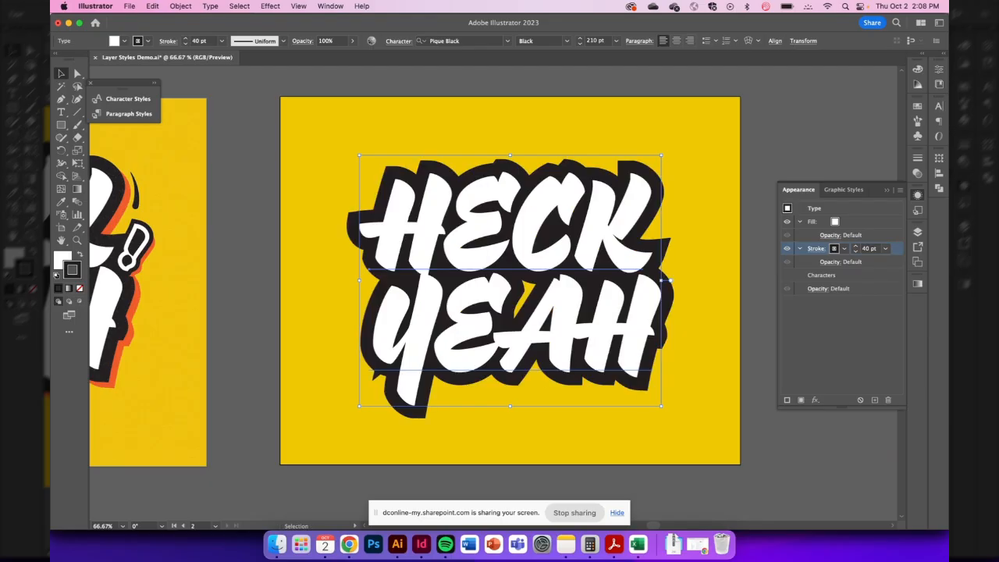
Try the round and miter corner joins on the black text stroke and set its corners to Bevel Join
left_click(813, 249)
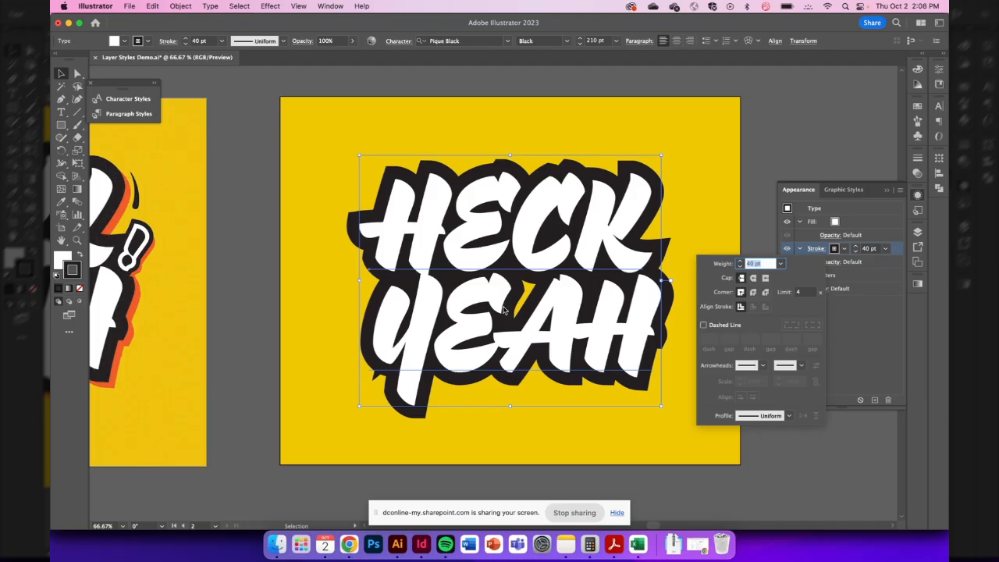
left_click(754, 293)
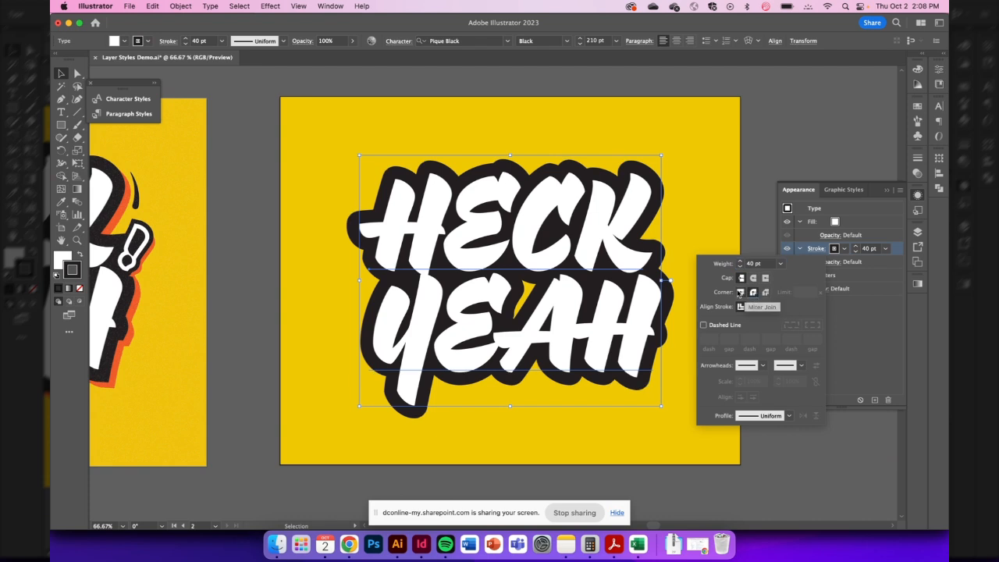
left_click(767, 294)
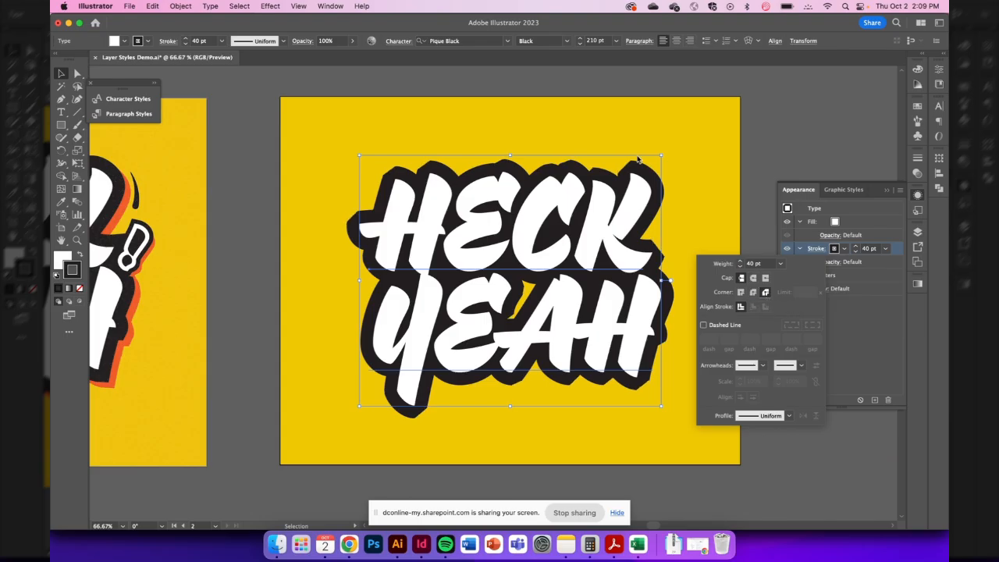
left_click(740, 291)
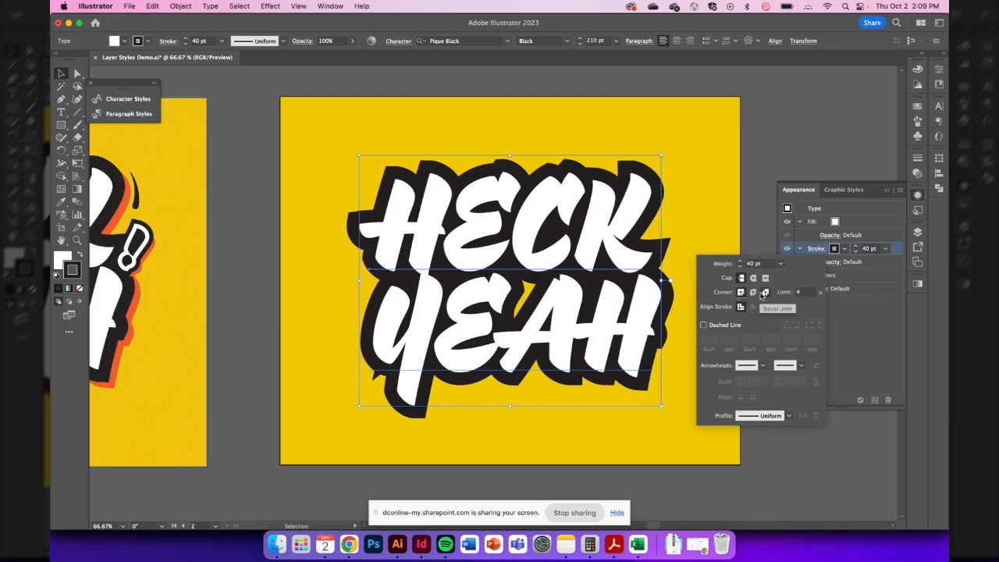
left_click(764, 292)
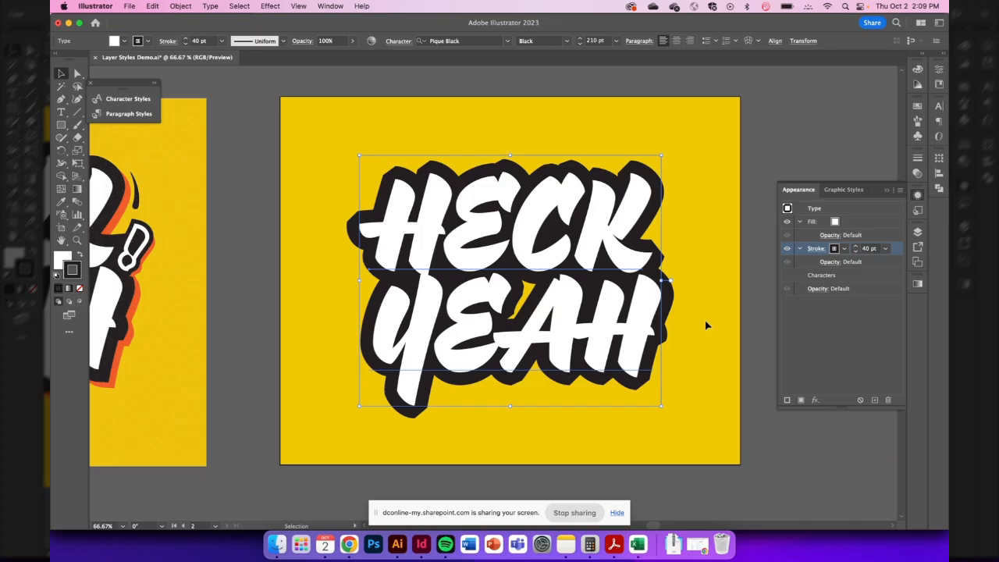
Add a second fill attribute to the HECK YEAH text and place it beneath the 40 pt stroke
scroll(342, 257, "left", 5)
scroll(342, 258, "left", 3)
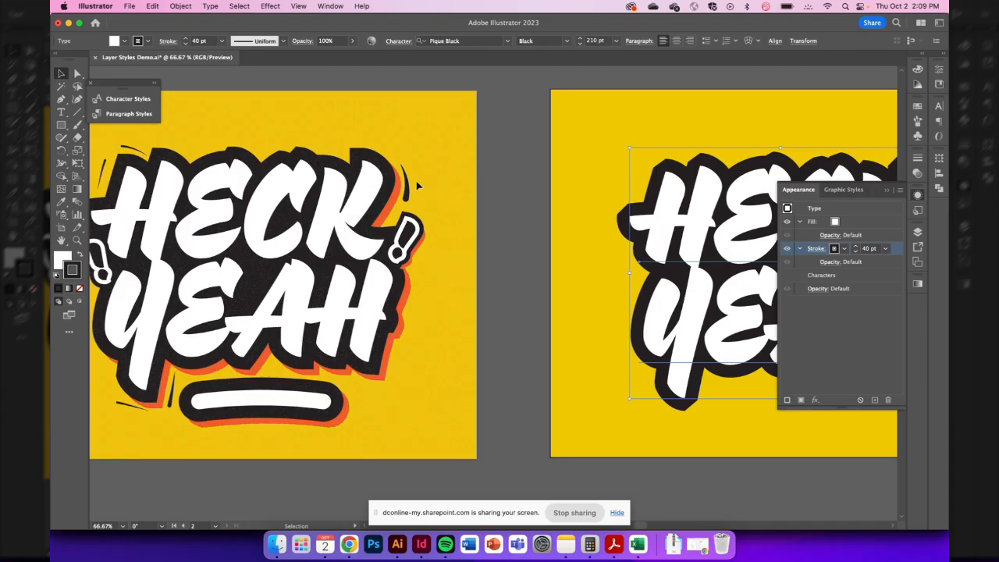
scroll(550, 220, "right", 5)
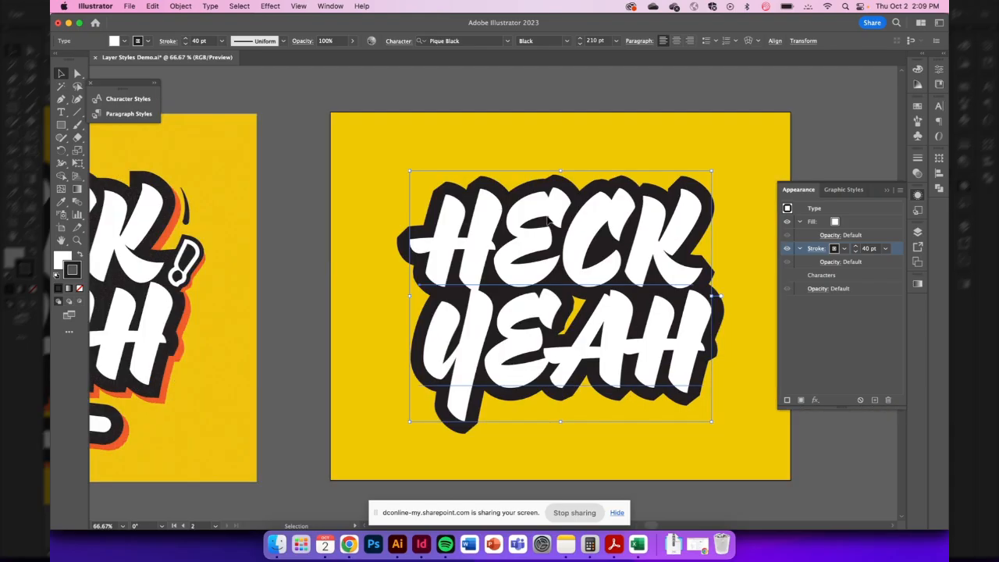
scroll(382, 273, "down", 1)
scroll(382, 273, "right", 1)
scroll(382, 273, "down", 1)
scroll(382, 273, "right", 1)
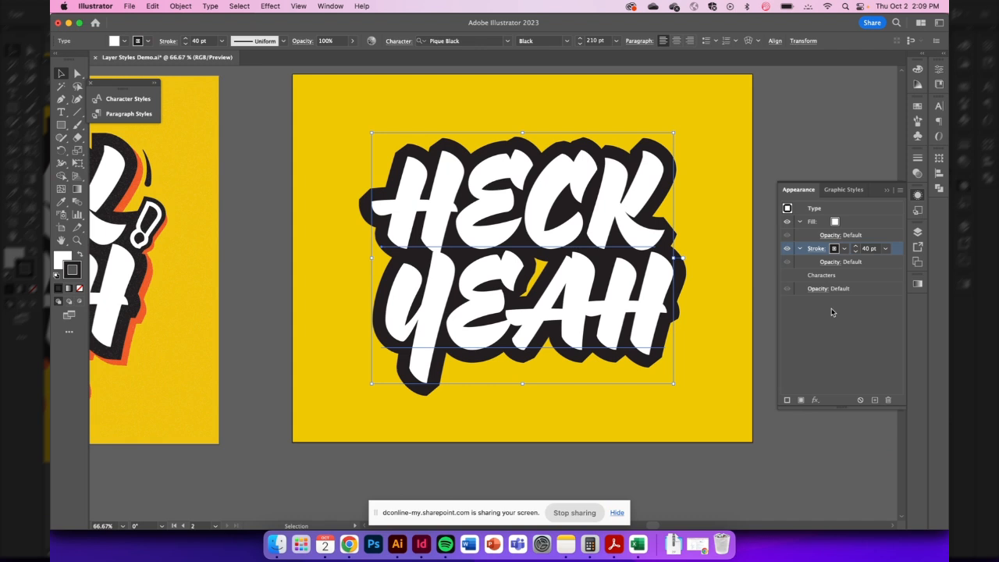
left_click(832, 312)
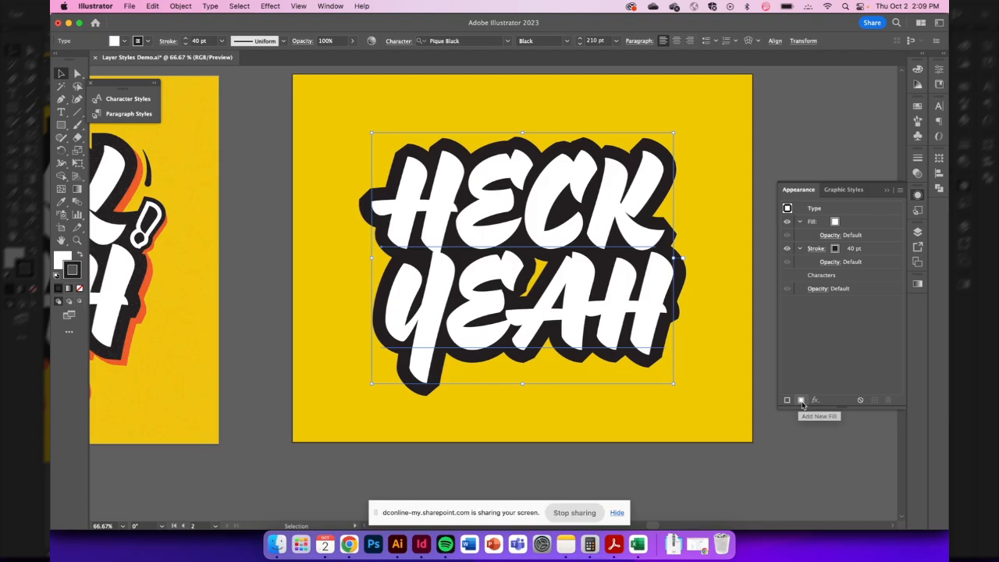
left_click(801, 400)
mouse_move(855, 249)
left_mouse_down()
mouse_move(871, 241)
mouse_move(864, 301)
left_mouse_up()
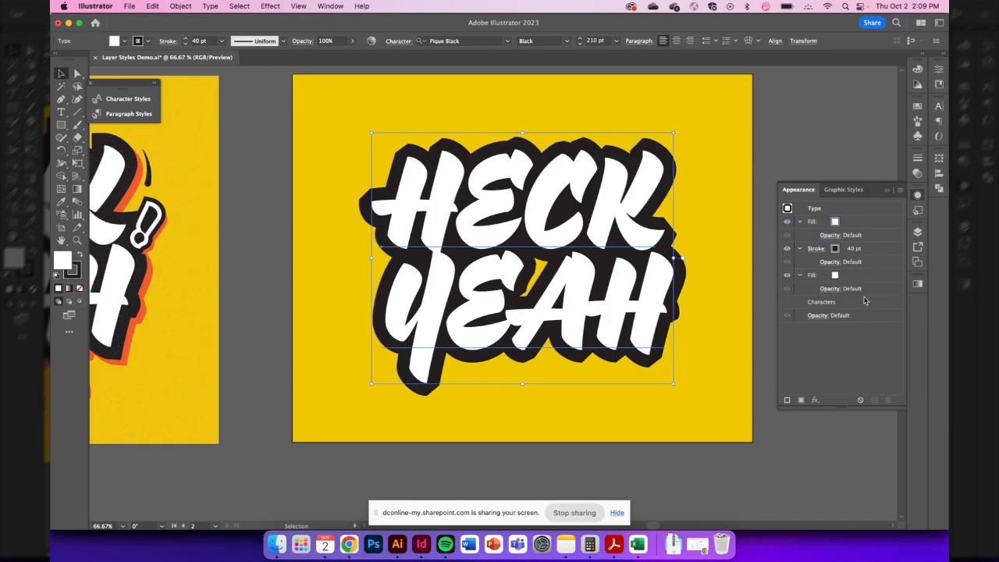
Change the color of the fill beneath the stroke to orange
left_click(866, 226)
left_click(874, 251)
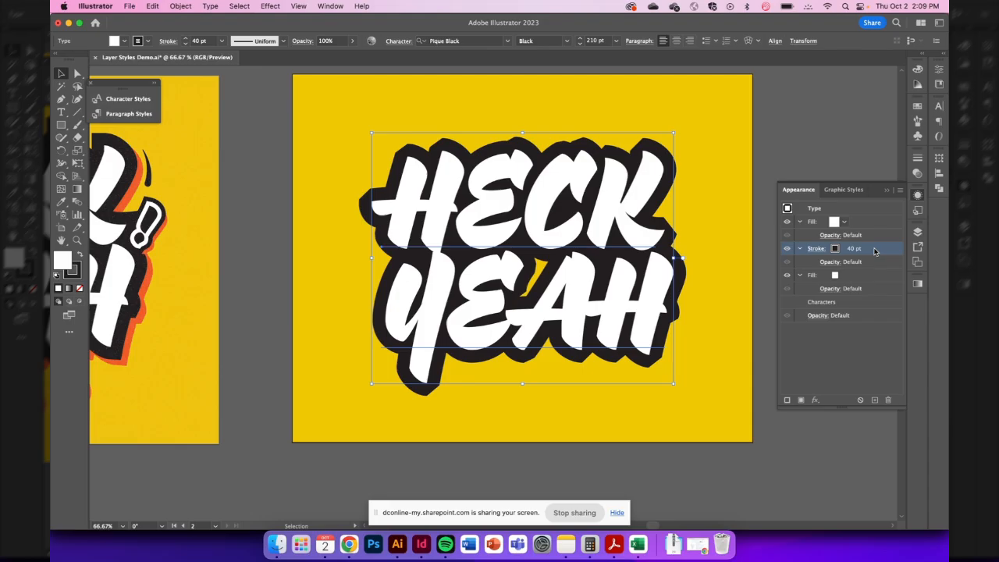
left_click(846, 278)
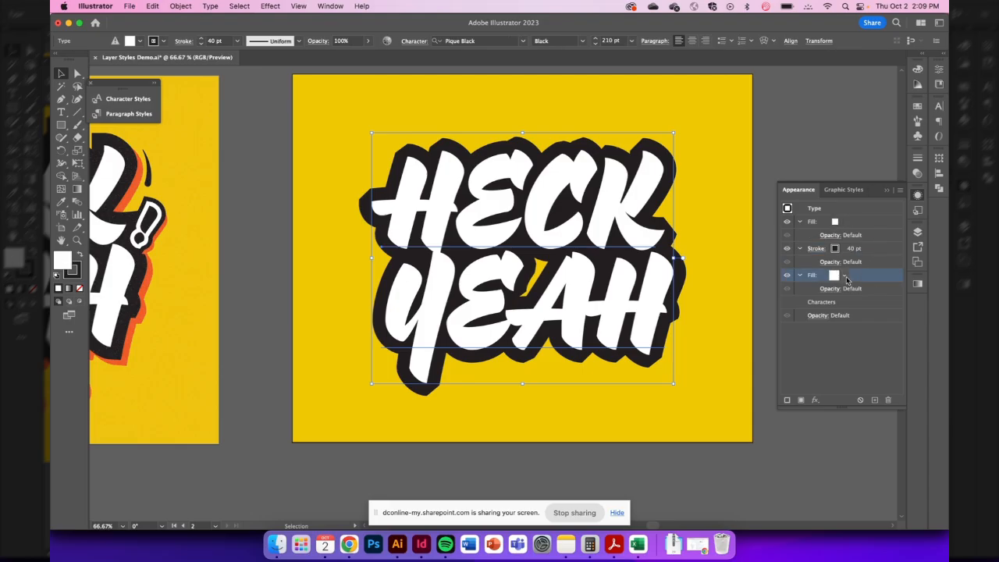
left_click(844, 276)
left_click(825, 295)
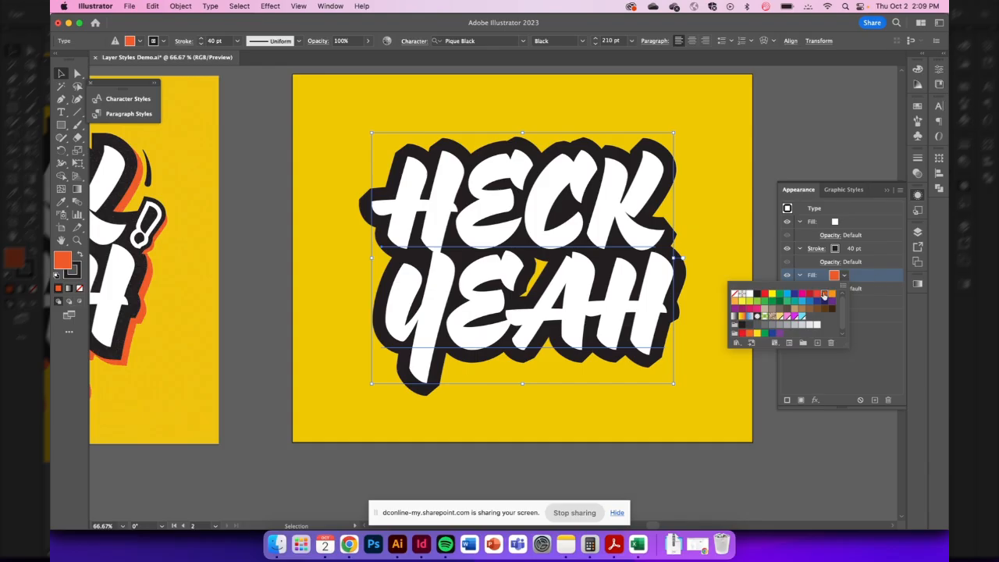
left_click(865, 278)
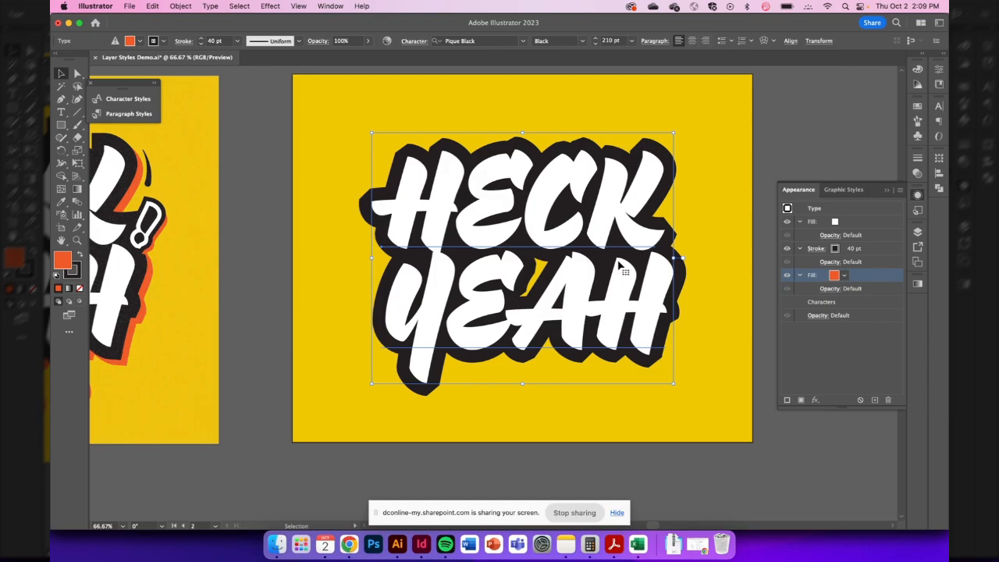
Apply an Offset Path effect with a 0.27 in offset and Miter joins to the orange fill
left_click(817, 400)
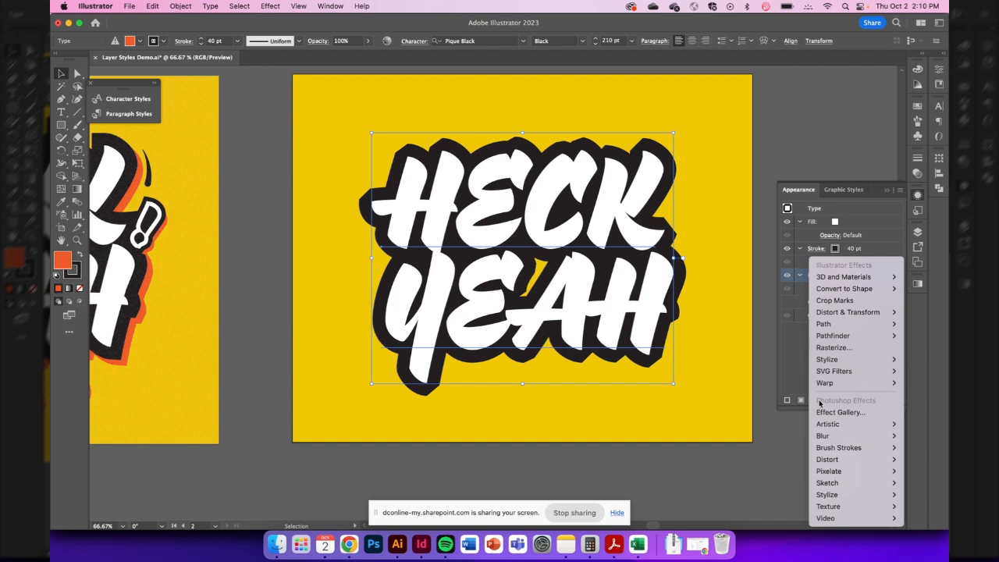
left_click(817, 404)
left_click(815, 401)
mouse_move(855, 326)
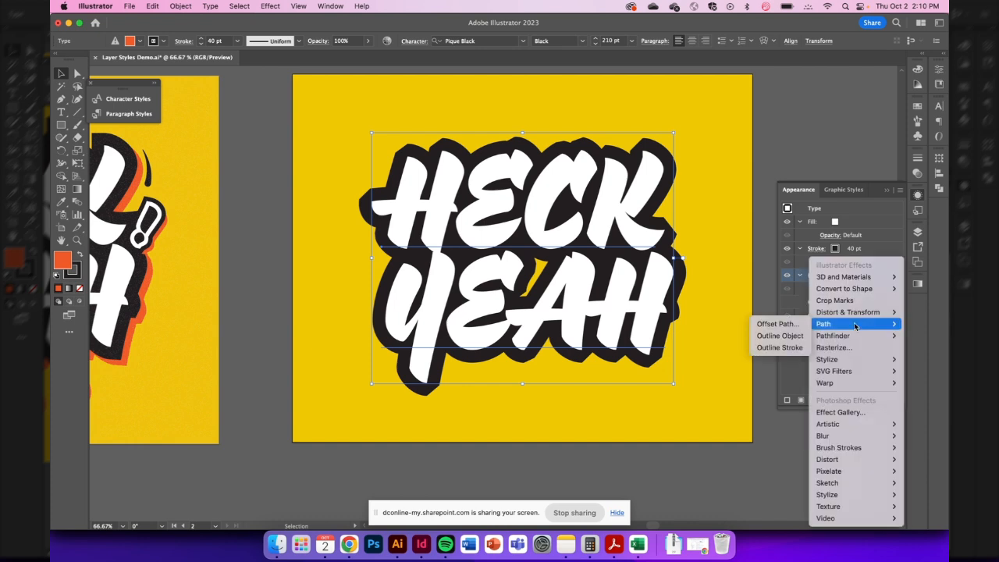
left_click(796, 328)
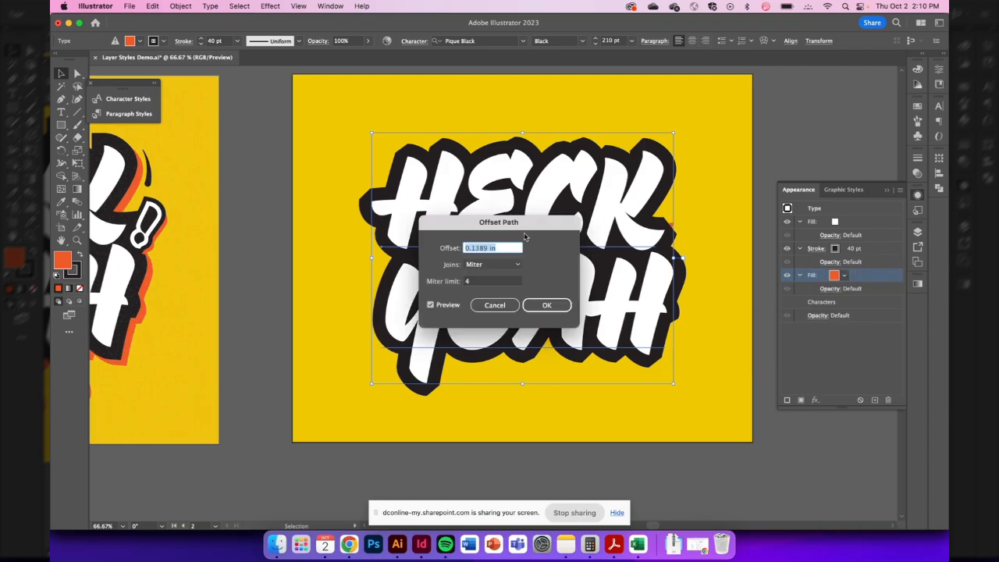
left_click_drag(532, 227, 311, 209)
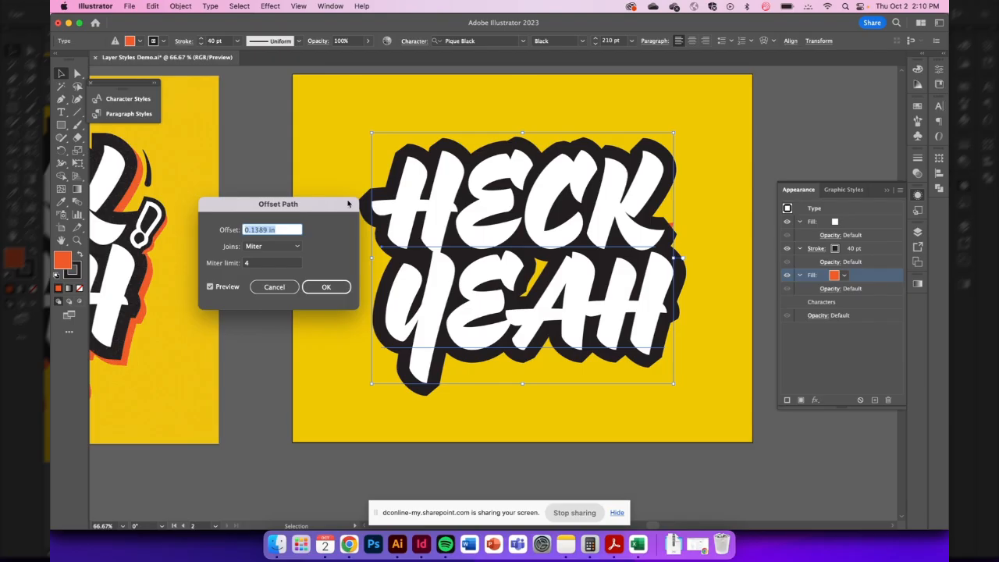
type("0.25")
key("Tab")
key("Up")
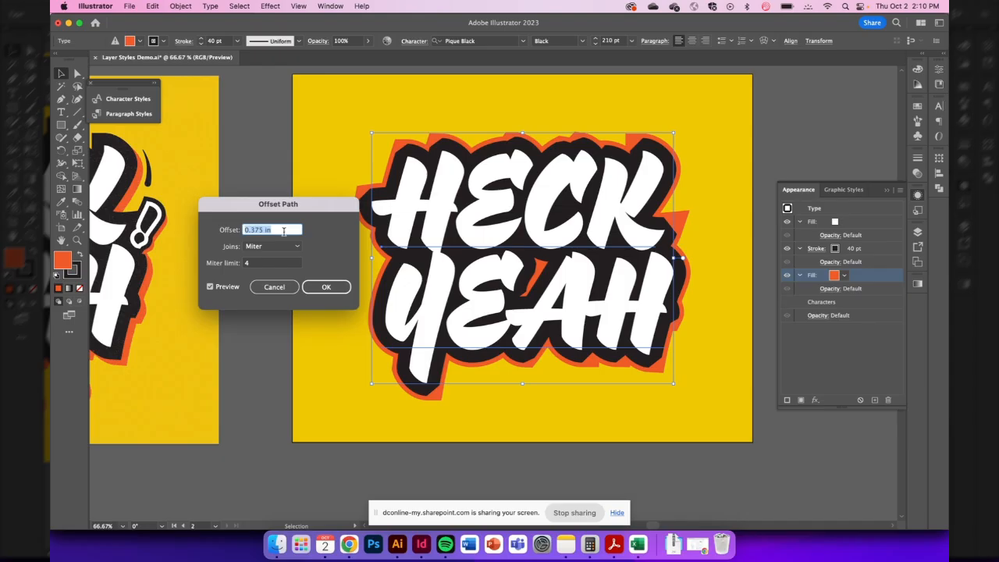
key("Up")
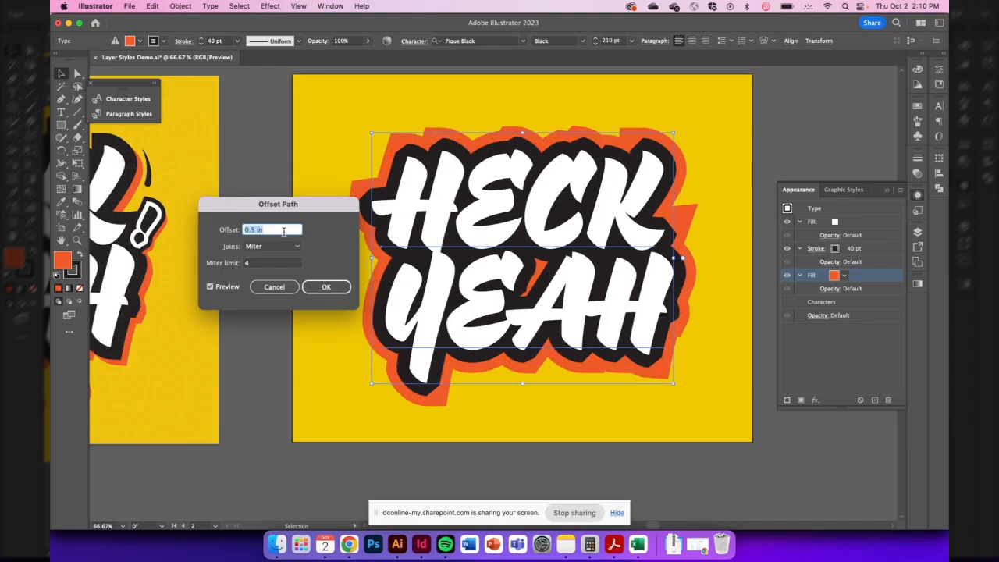
key("Right")
left_click_drag(256, 229, 250, 229)
type("27")
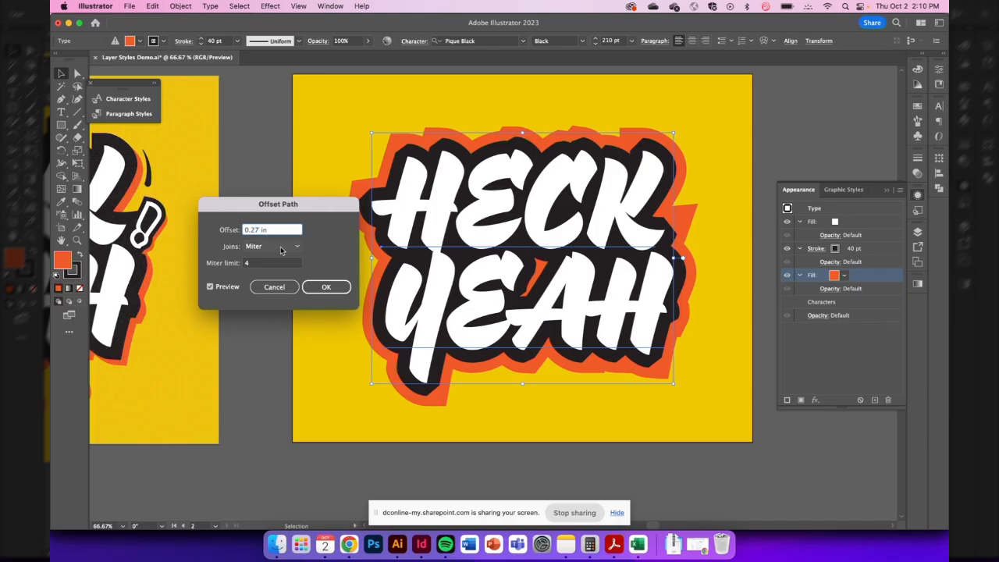
left_click(318, 291)
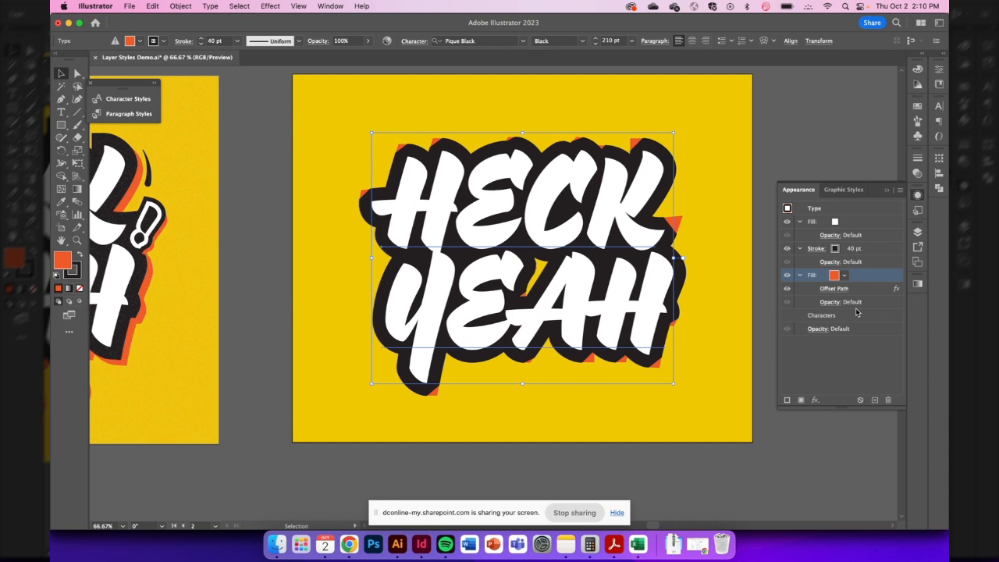
Start a Transform effect on the orange fill with preview on and set its horizontal move to 0.25 in
left_click(814, 400)
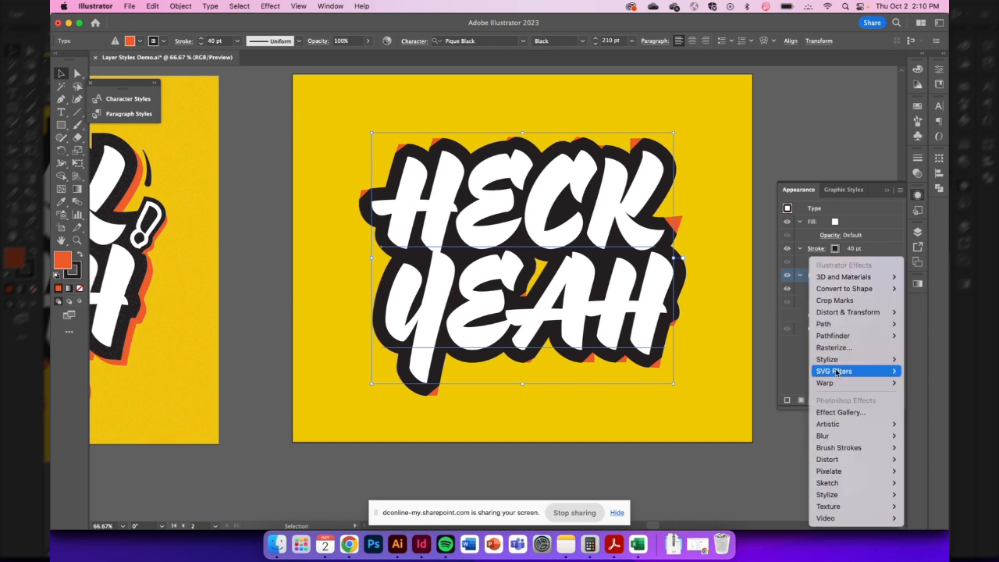
mouse_move(856, 317)
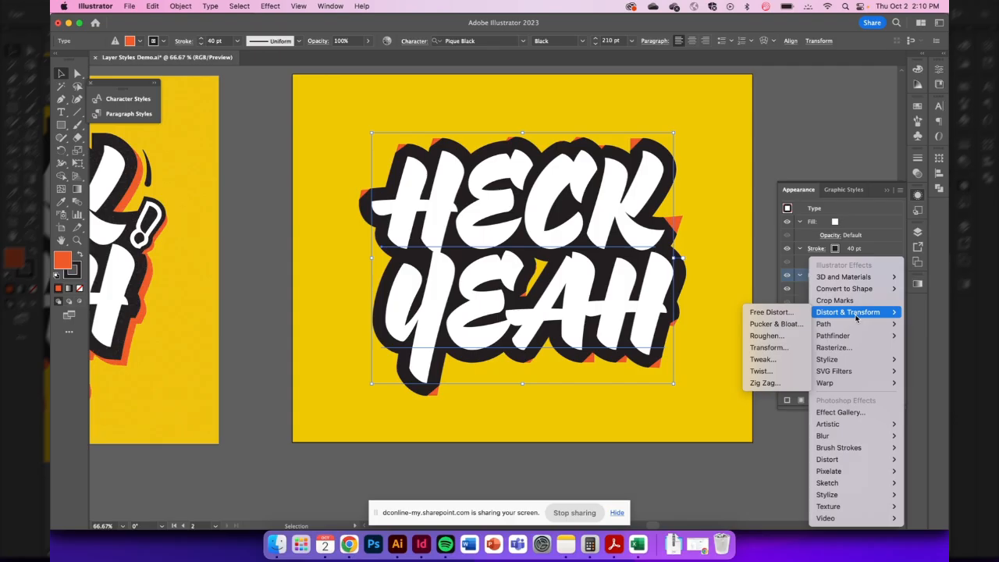
left_click(792, 348)
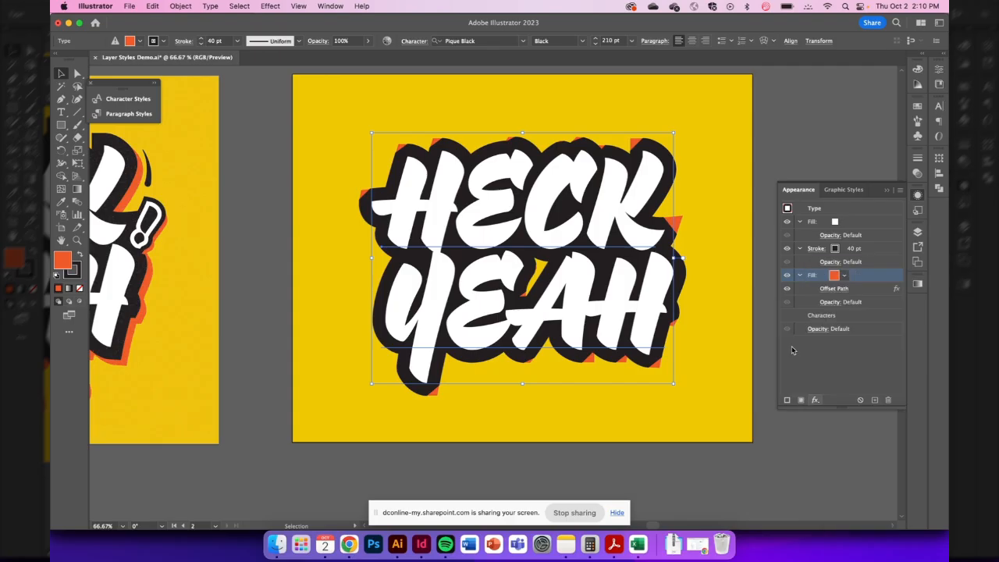
key("Tab")
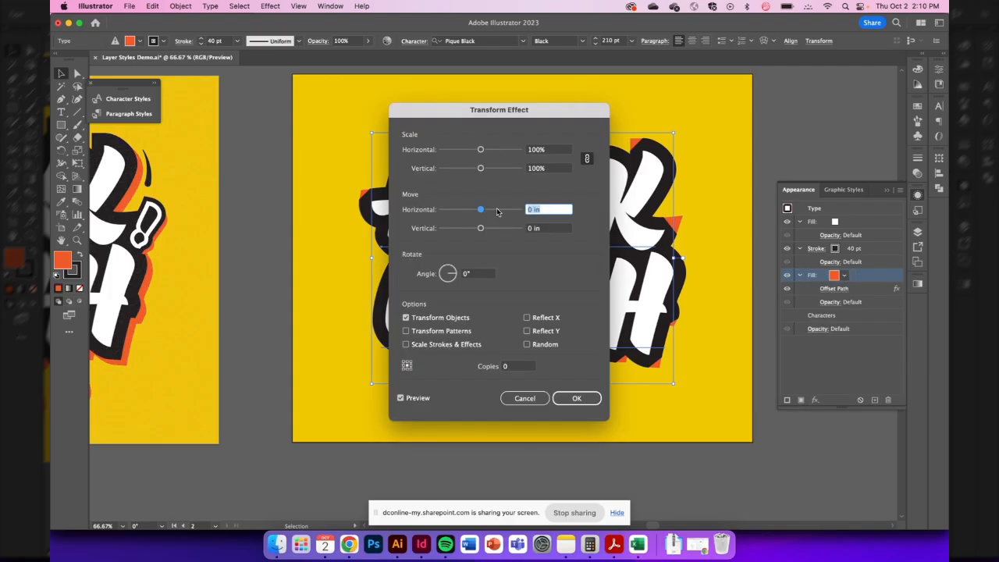
key("Up")
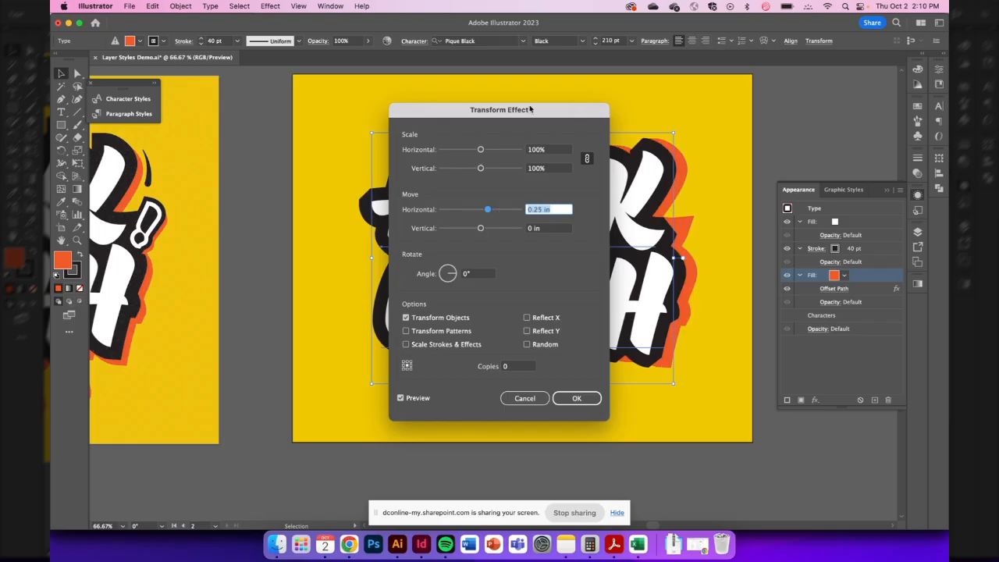
left_click_drag(530, 109, 265, 106)
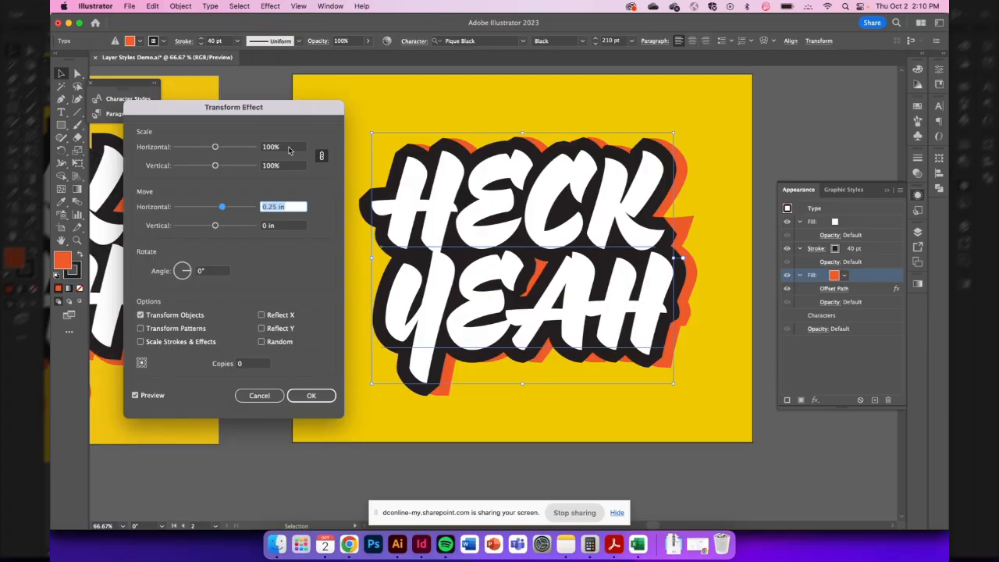
Try scaling the orange fill up to 107% in the Transform effect and return the scale to 100%
left_click(212, 147)
key("Up")
key("Up")
key("Up")
key("Up")
key("Up")
key("Up")
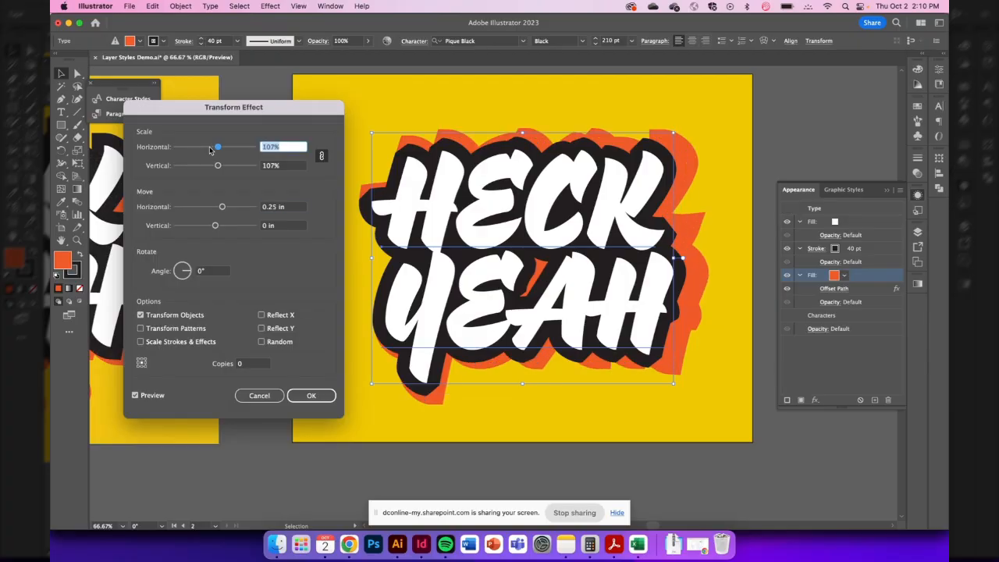
key("Down")
key("Down")
key("Down")
key("Down")
key("Down")
key("Down")
key("Down")
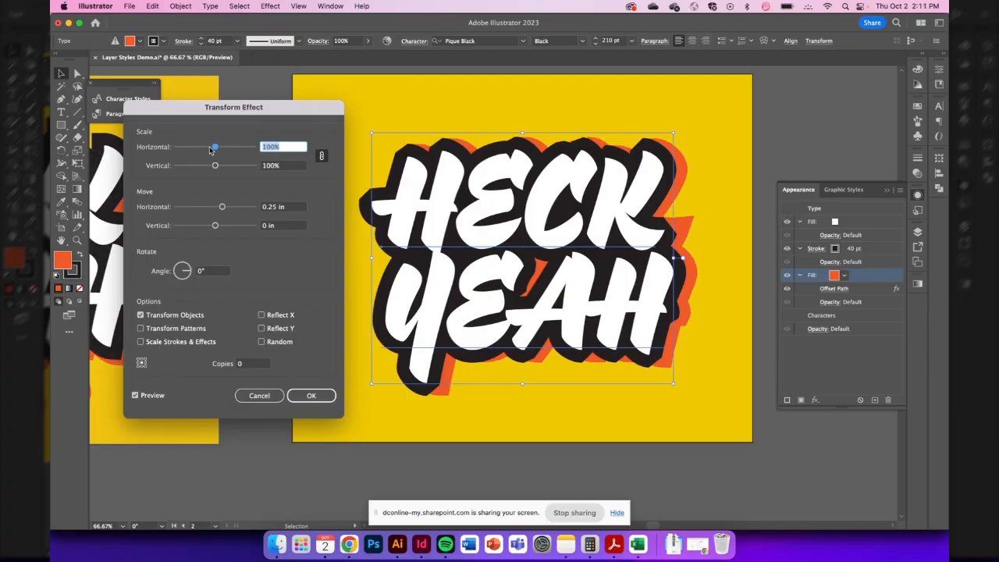
Try a vertical move of 0.25 in for the orange fill in the Transform effect
left_click(321, 157)
left_click(295, 206)
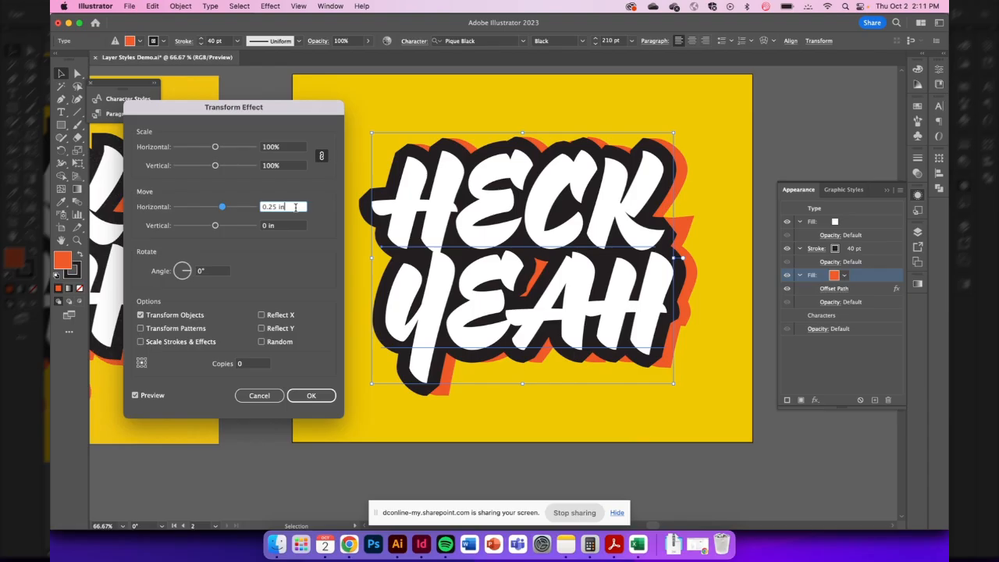
left_click(284, 225)
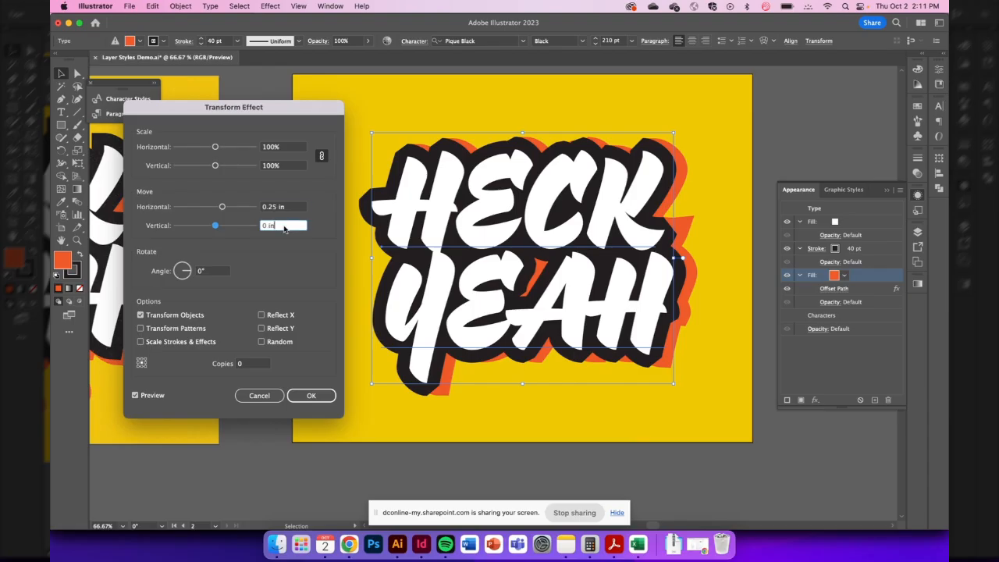
key("Down")
key("Up")
key("Up")
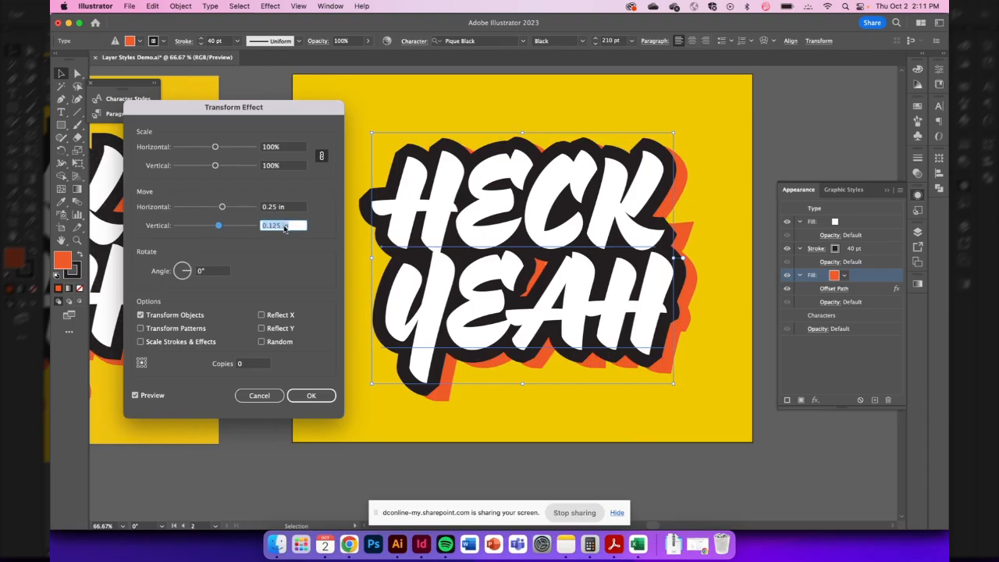
key("Up")
Set the horizontal move of the orange fill's Transform effect to 0.22 in
left_click(297, 209)
key("Down")
key("Up")
left_click(291, 206)
key("shift+Left")
type("2")
key("Tab")
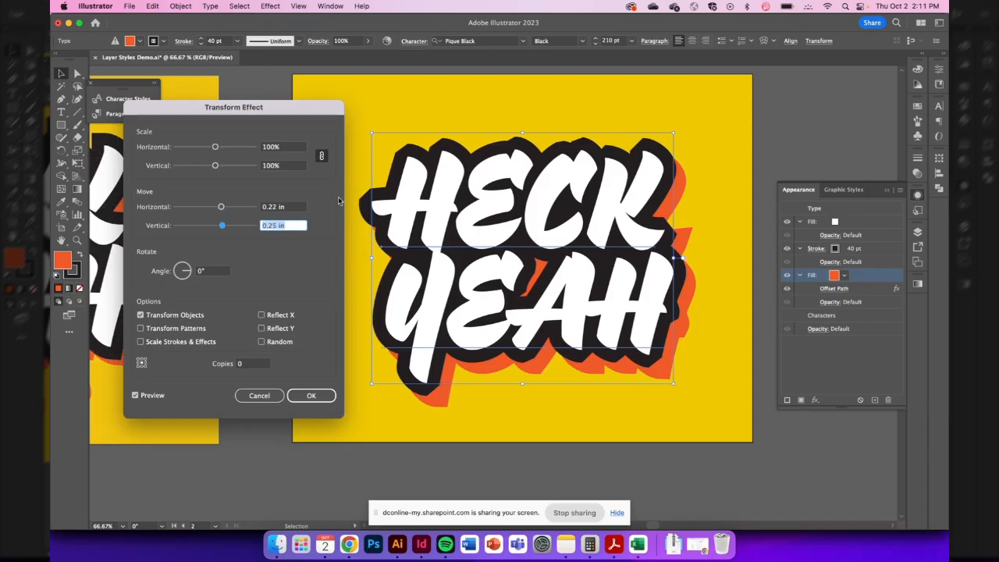
Set the vertical move to 0.22 in, apply the Transform effect and deselect the lettering
left_click(277, 227)
key("BackSpace")
type("2")
left_click(300, 207)
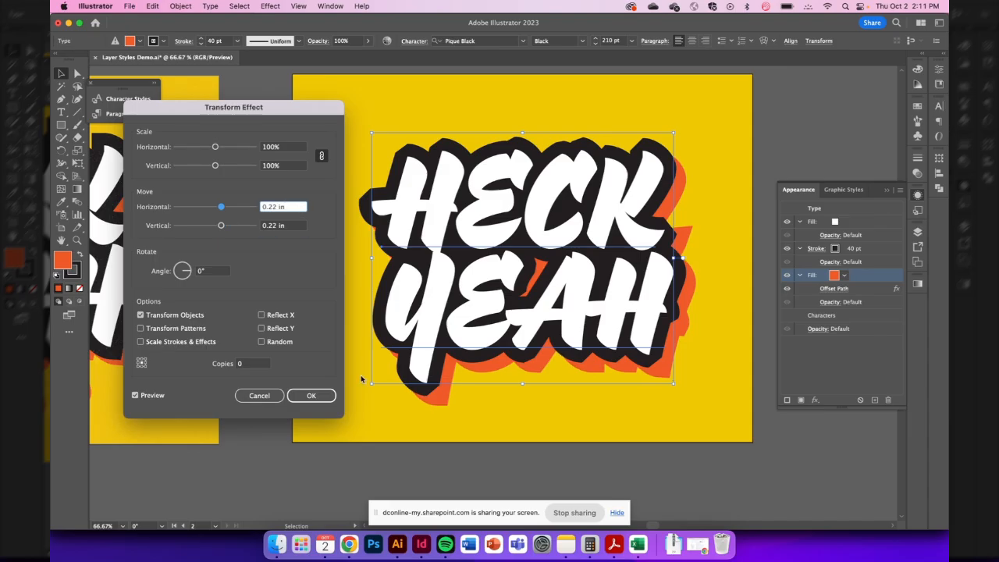
left_click(313, 397)
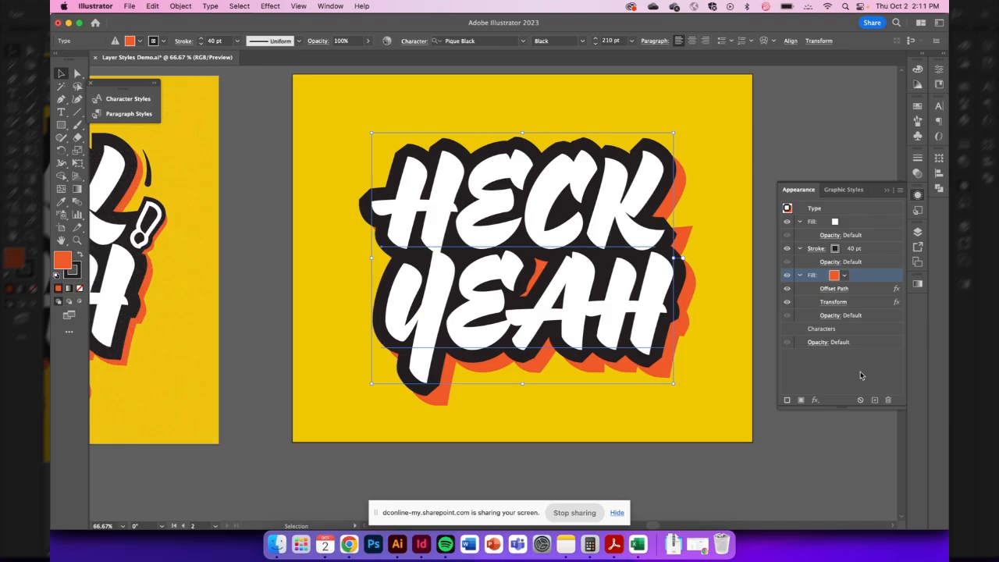
left_click(766, 301)
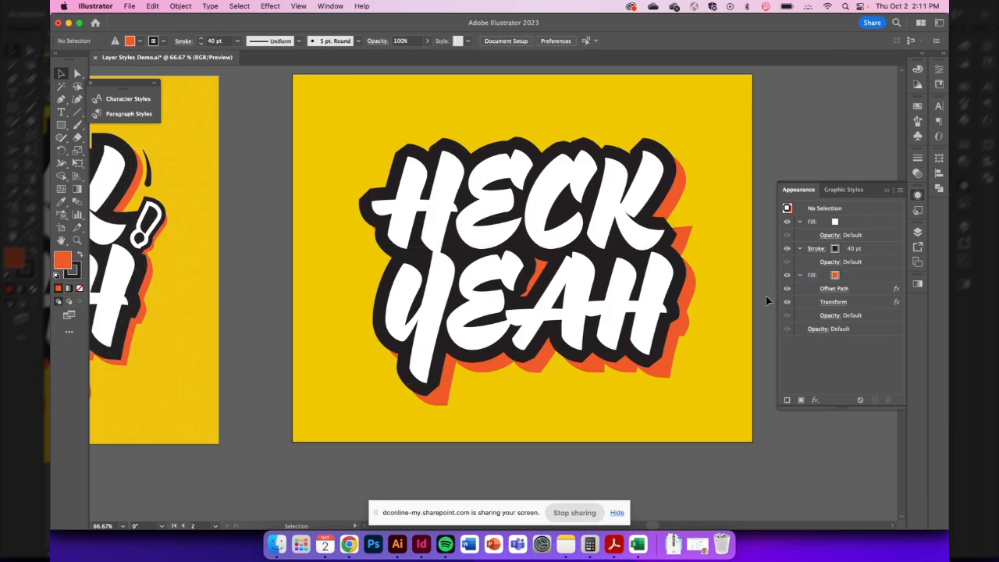
Make the Dashes layer active and set up the Pen tool with the black fill and no stroke
scroll(604, 221, "left", 6)
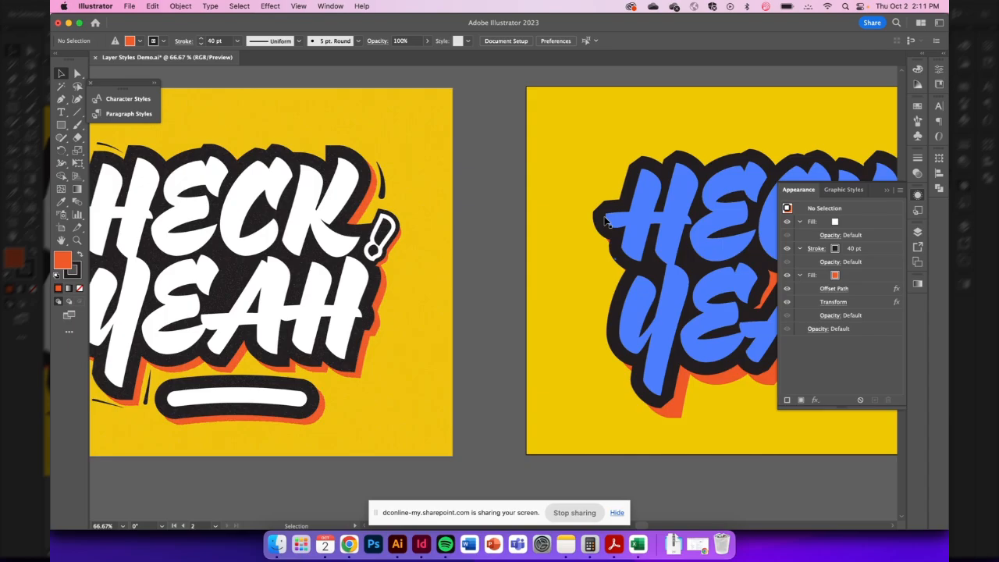
scroll(605, 221, "right", 3)
scroll(708, 182, "right", 3)
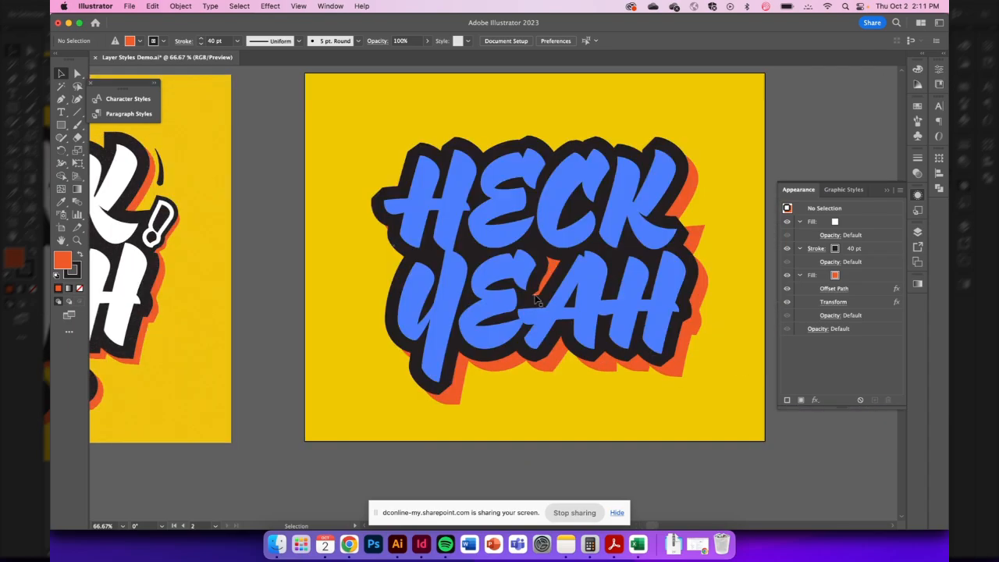
left_click(918, 195)
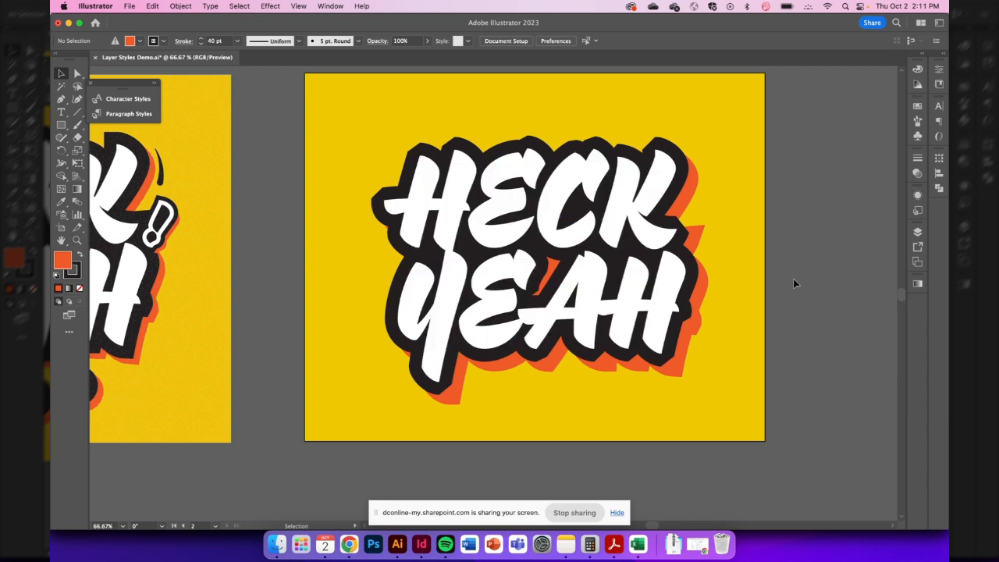
left_click(917, 233)
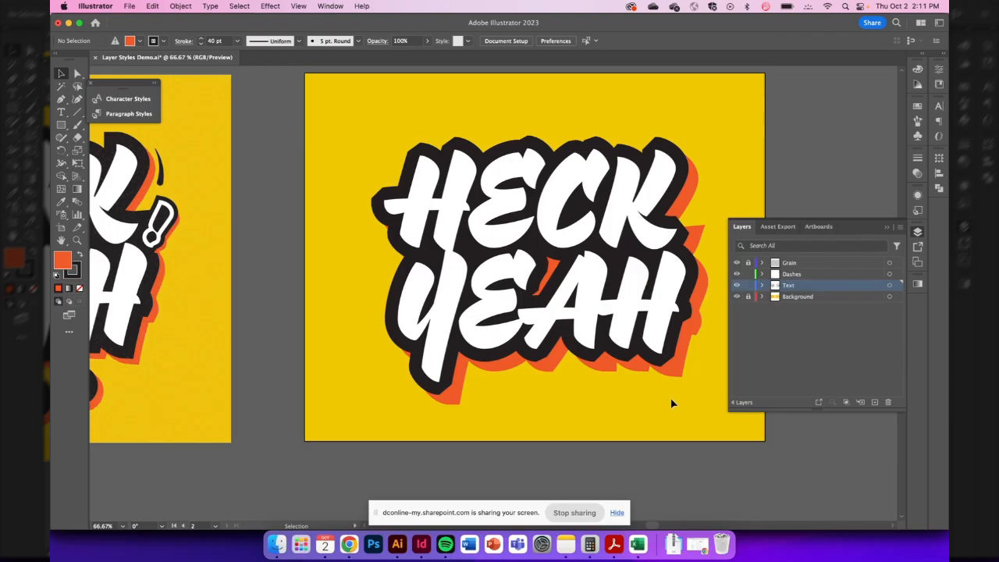
left_click(802, 277)
key("p")
key("x")
left_click(79, 255)
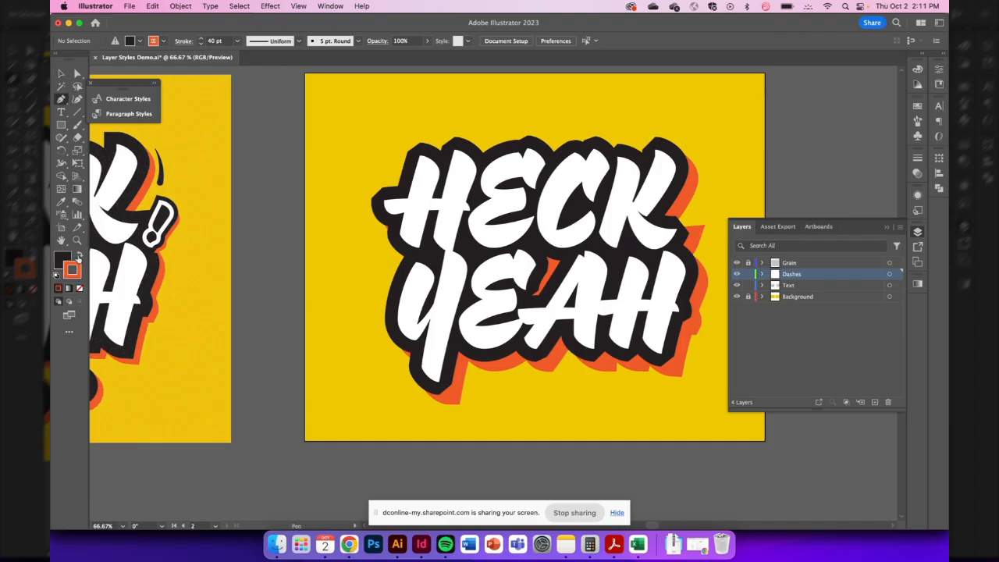
left_click(79, 288)
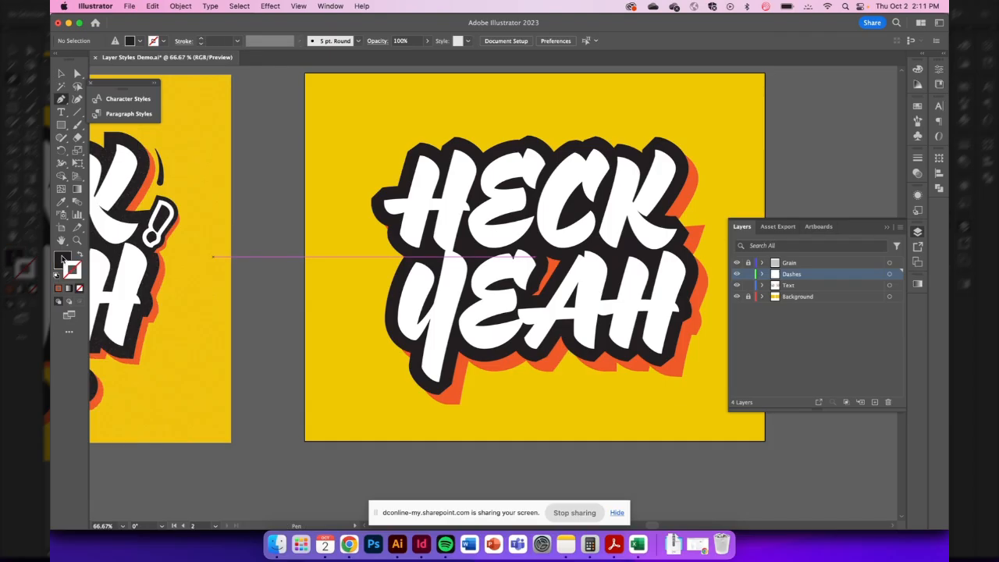
left_click(62, 258)
Draw a closed black shape over the orange gap between the E and A of YEAH, then deselect it
left_click(543, 252)
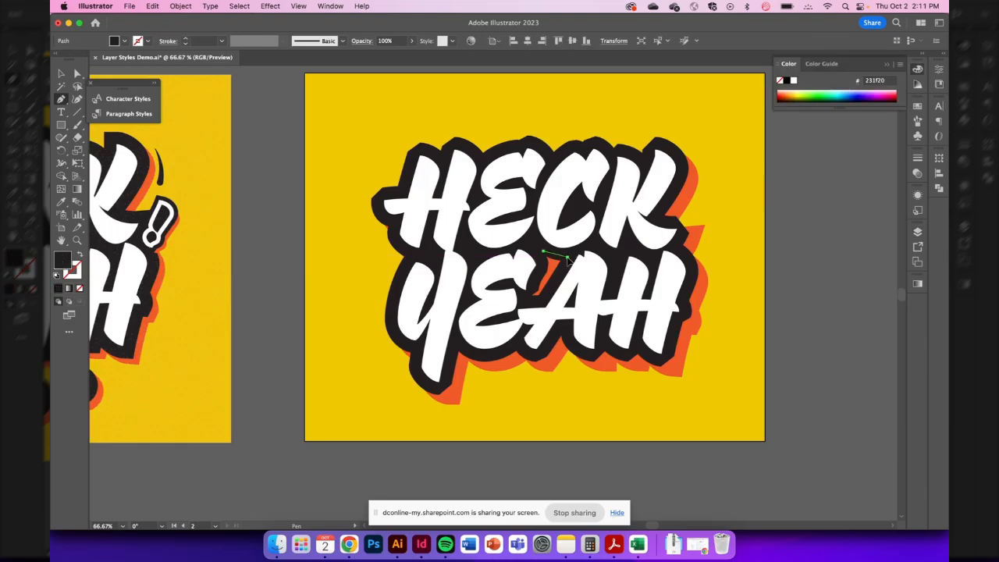
left_click(567, 257)
left_click(529, 298)
left_click(535, 286)
left_click(544, 252)
key("v")
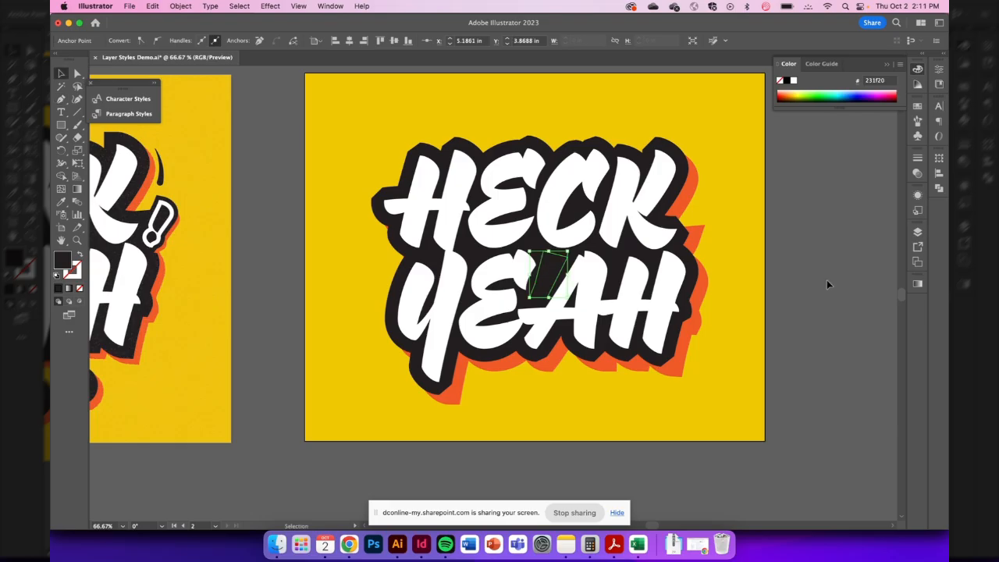
left_click(834, 284)
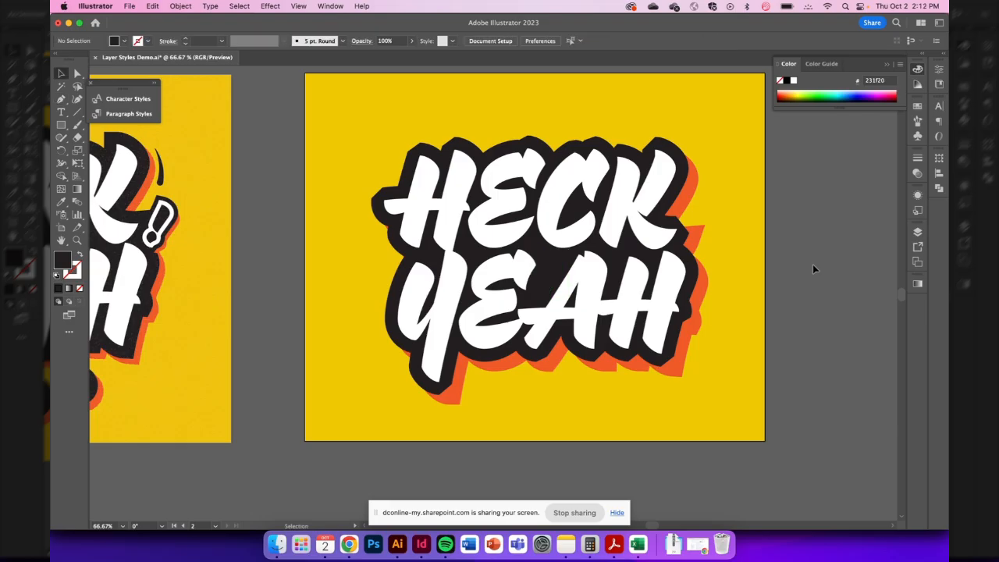
Select the exclamation mark beside the K in the reference artwork and examine the decorations around its lettering
scroll(812, 265, "up", 2)
scroll(813, 265, "left", 2)
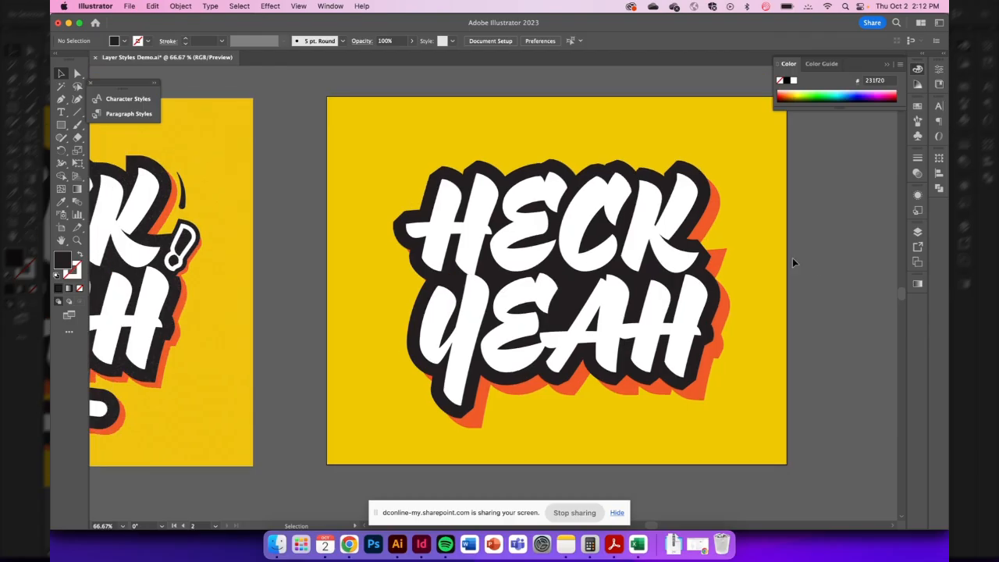
left_click(188, 263)
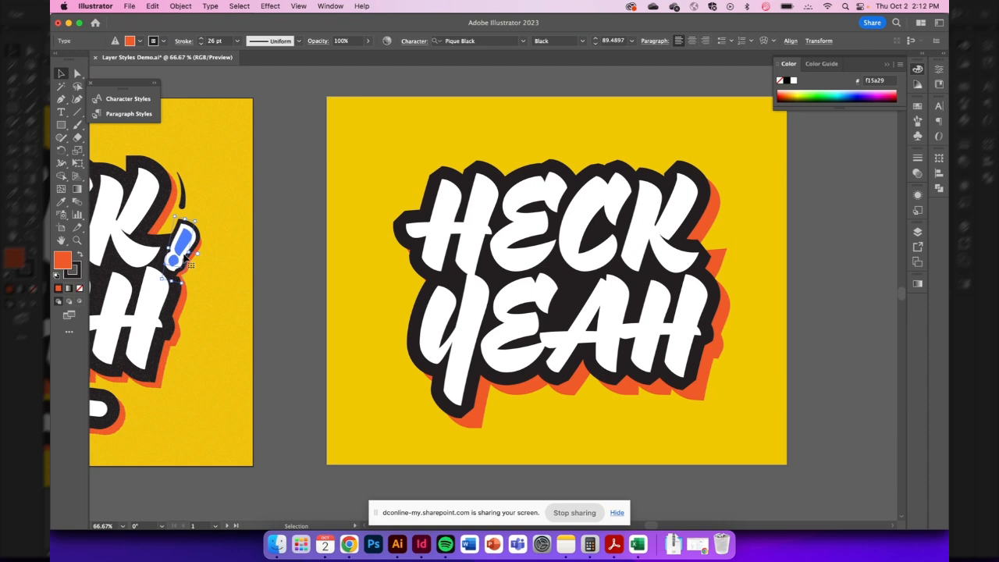
left_click_drag(188, 263, 179, 248)
scroll(174, 245, "left", 10)
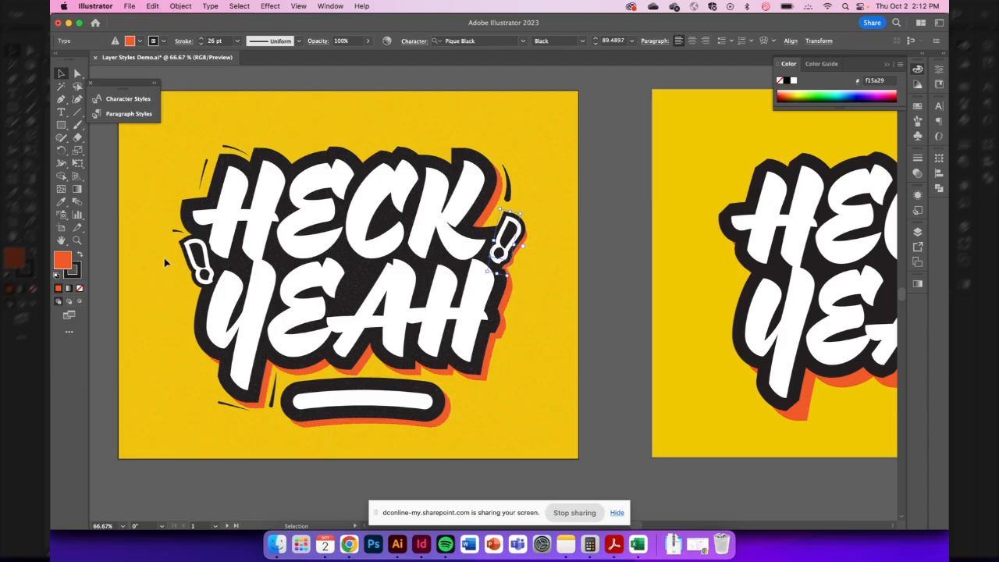
Switch to Chrome and view the yellow outlined lettering post on the open Instagram profile, then close it
key("super+Tab")
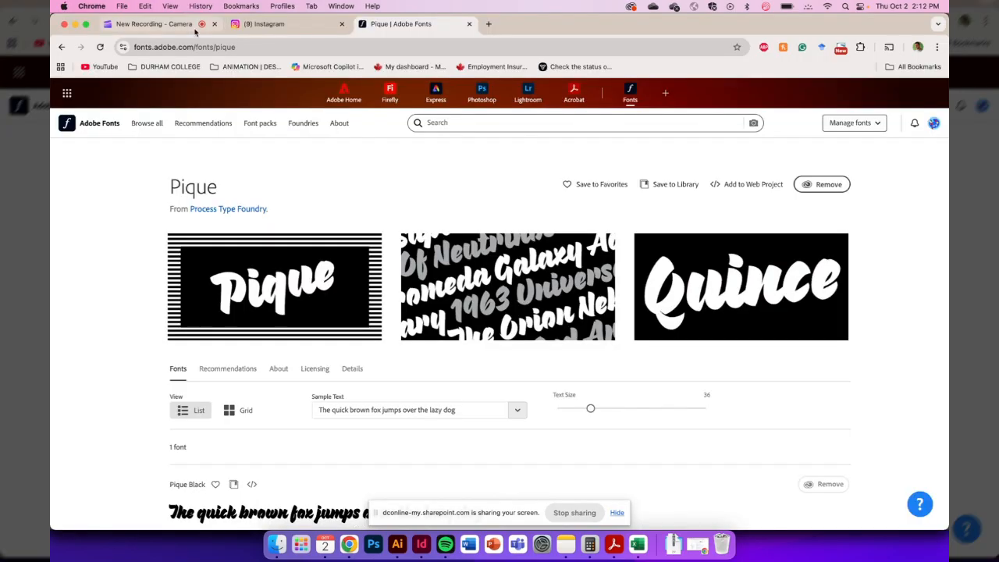
left_click(265, 23)
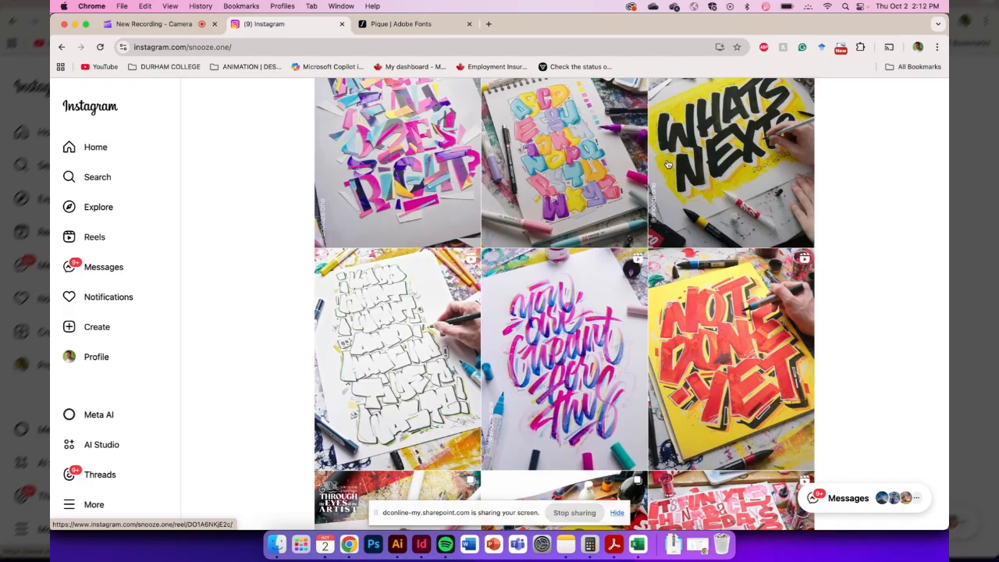
scroll(518, 337, "up", 3)
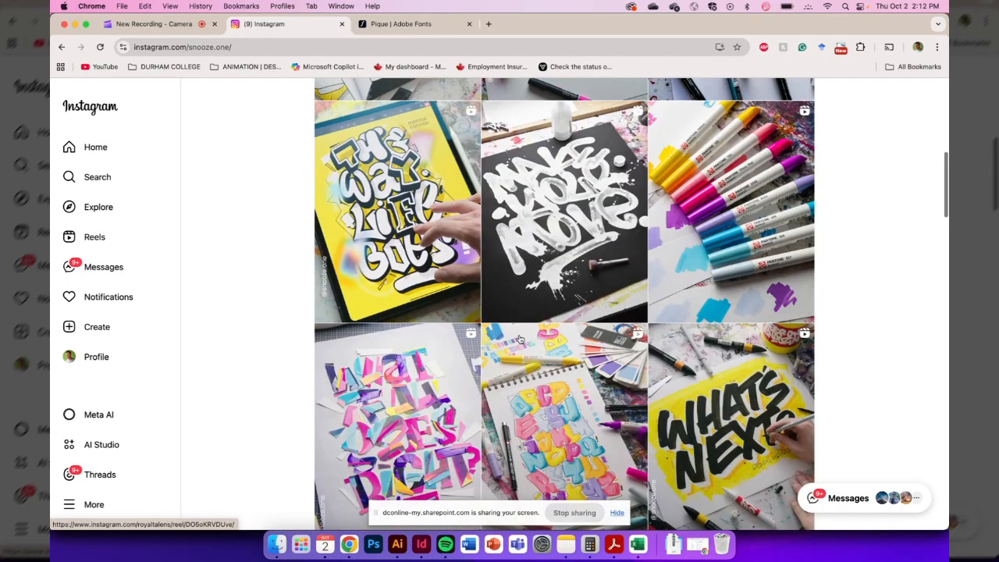
scroll(483, 320, "up", 2)
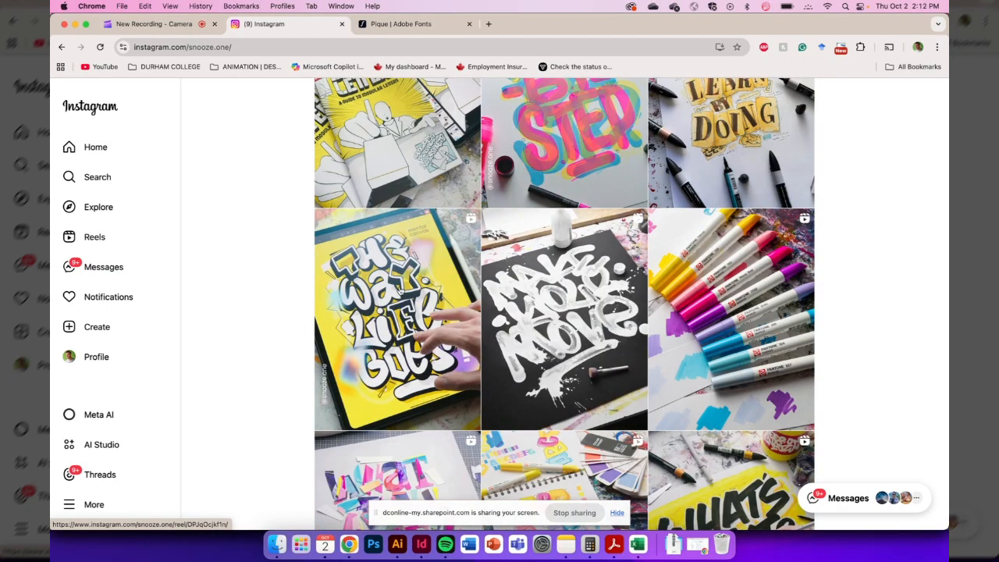
right_click(299, 22)
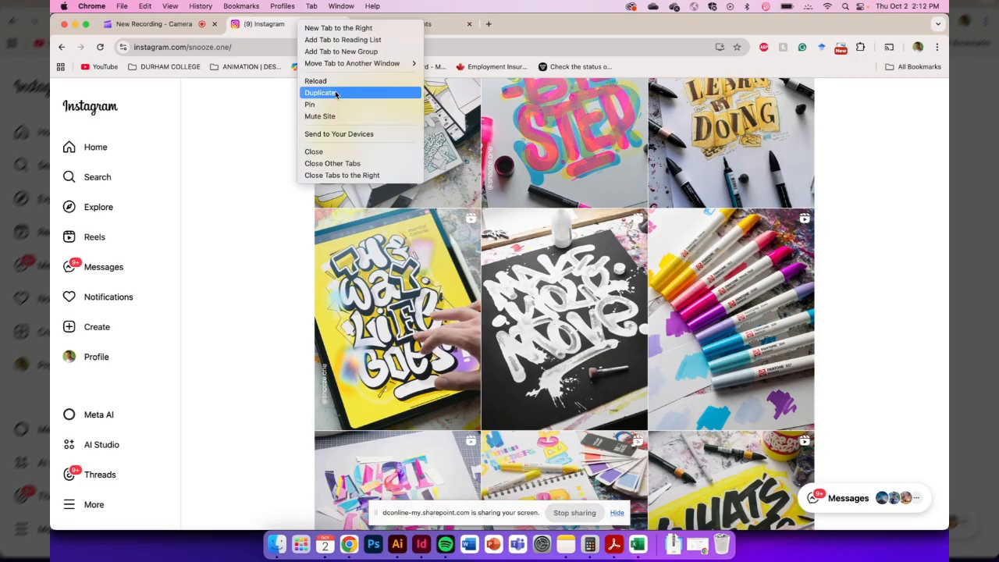
left_click(370, 298)
left_click(370, 298)
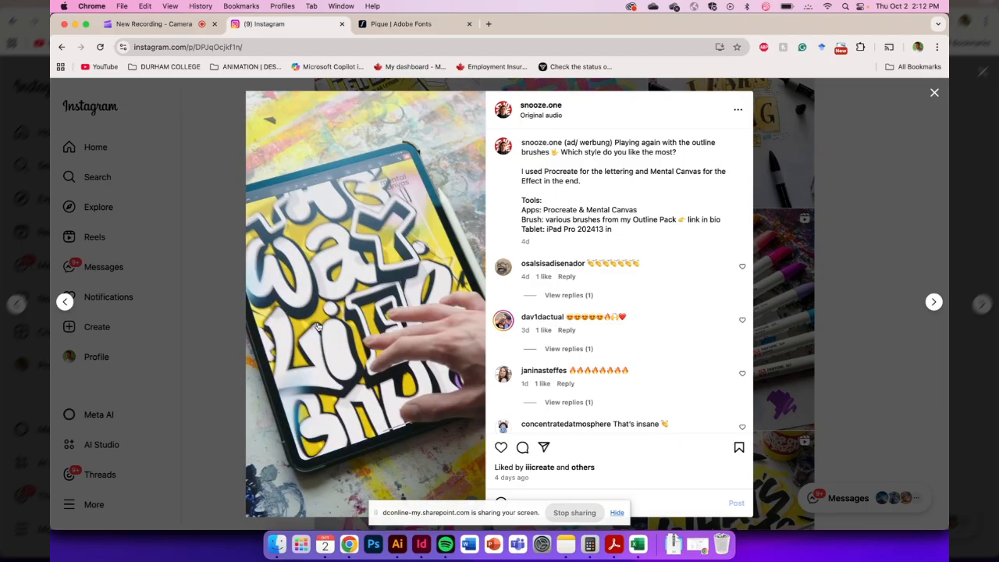
left_click(934, 94)
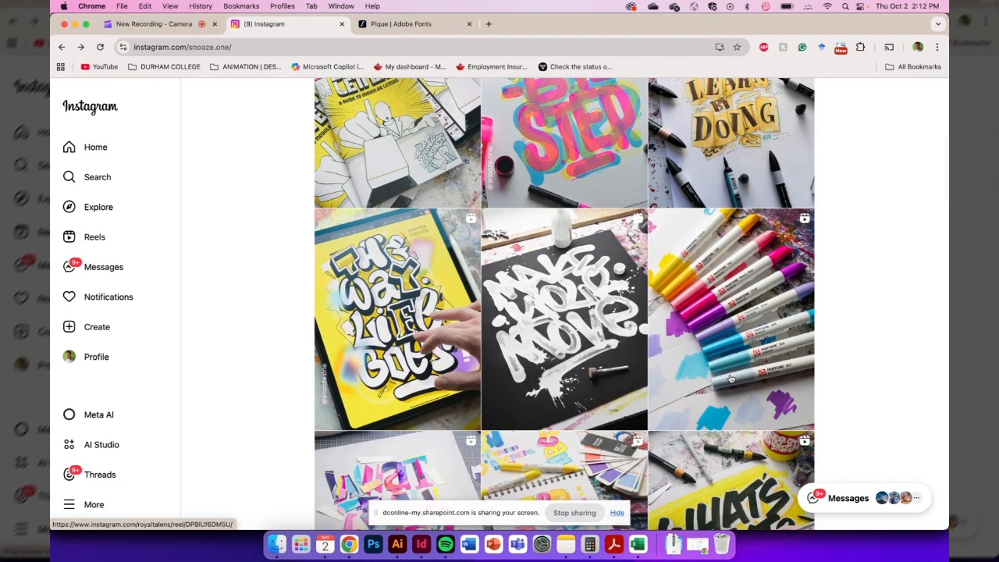
Switch back to Illustrator and copy the reference artwork's right exclamation mark beside the K of the new lettering
left_click(397, 544)
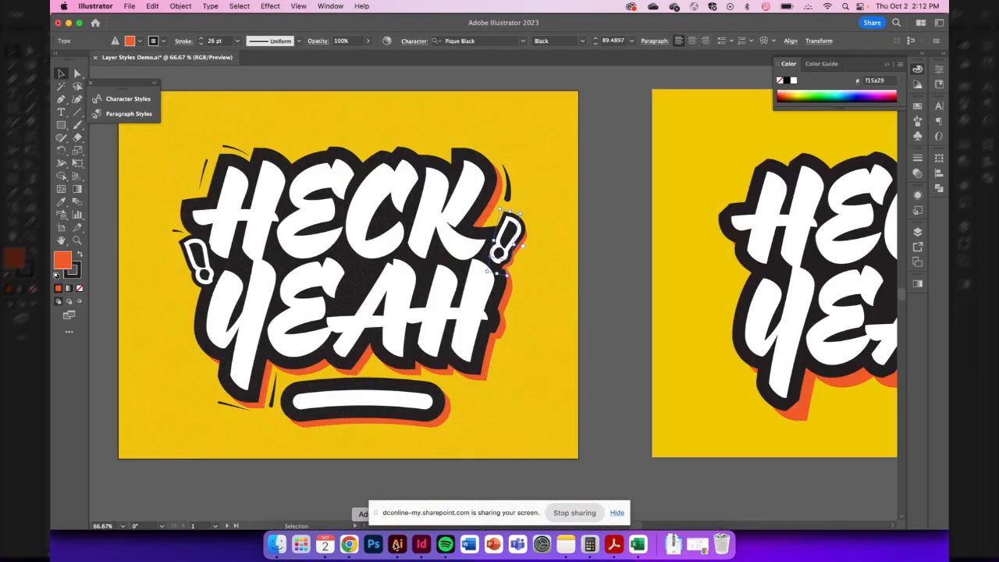
left_click(199, 262)
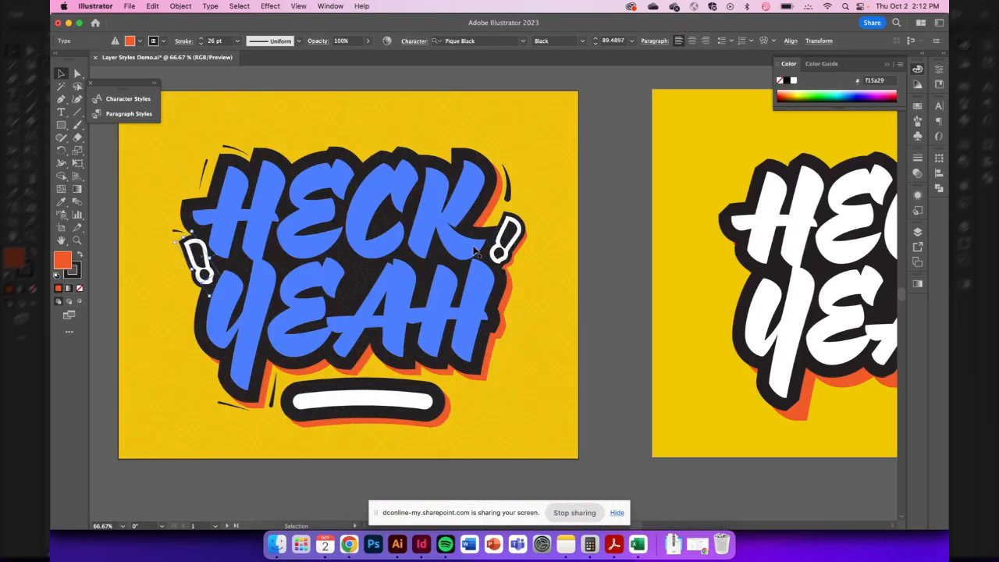
left_click(504, 242)
scroll(539, 249, "right", 5)
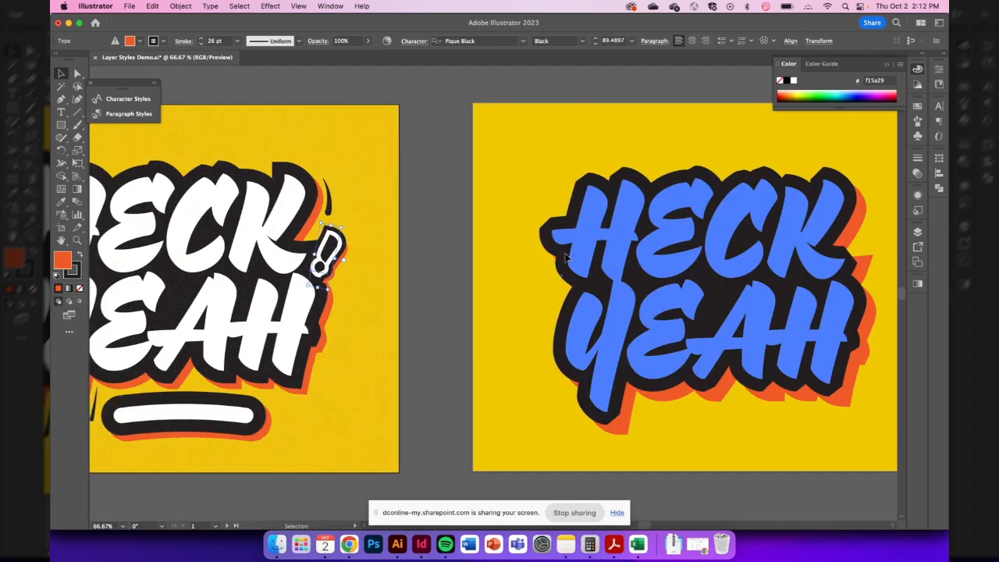
scroll(566, 257, "right", 3)
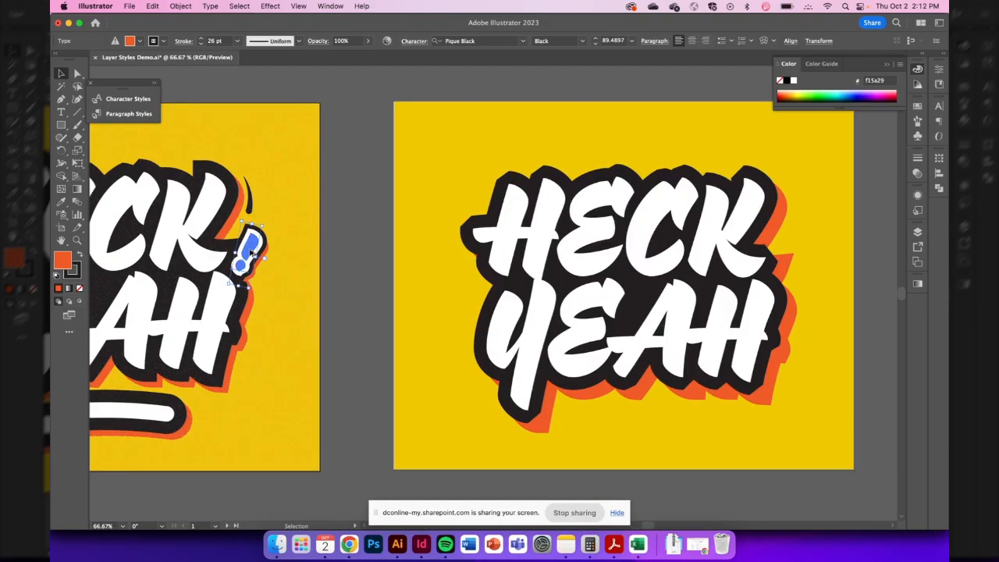
left_click_drag(251, 255, 795, 267)
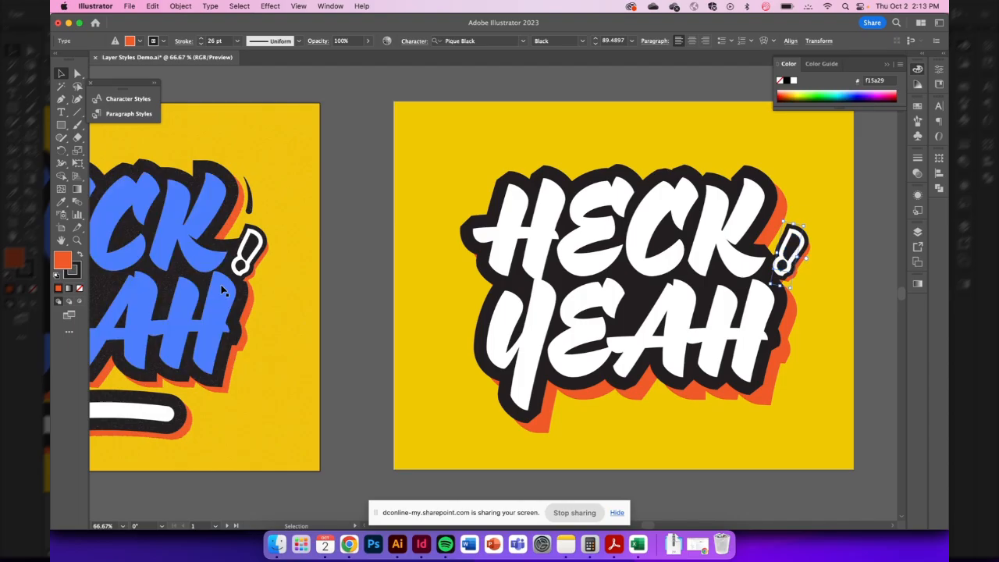
Copy the reference's left exclamation mark to the left edge of the new lettering and fine-tune the placement of both marks
scroll(221, 290, "left", 3)
scroll(260, 286, "left", 4)
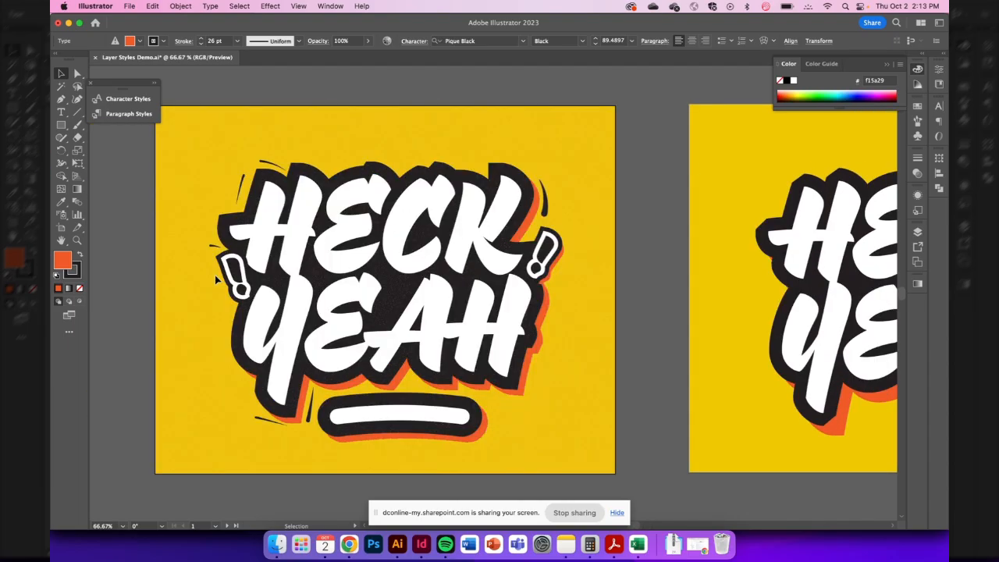
left_click(238, 274)
left_click_drag(238, 274, 774, 288)
scroll(749, 279, "right", 10)
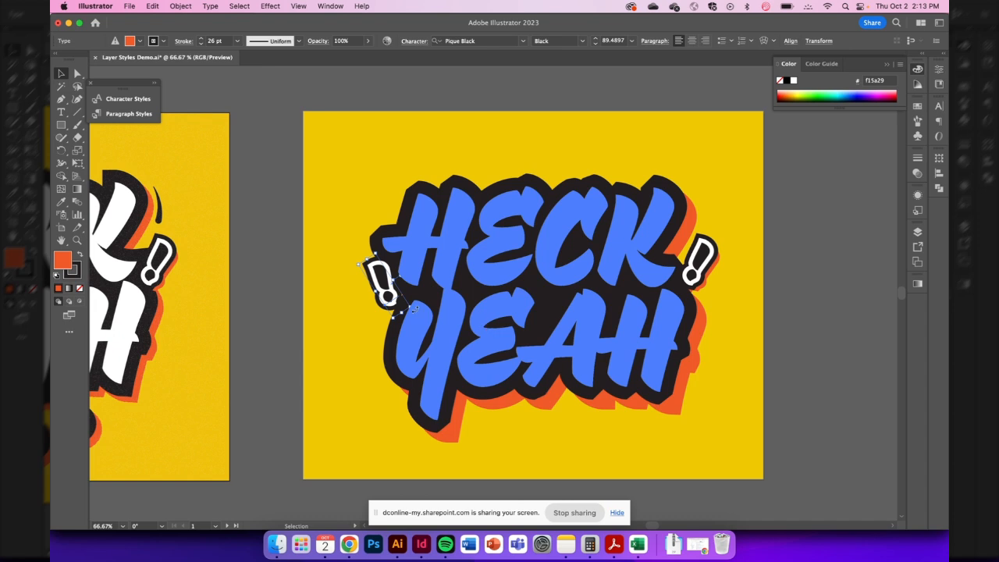
left_click_drag(415, 309, 418, 307)
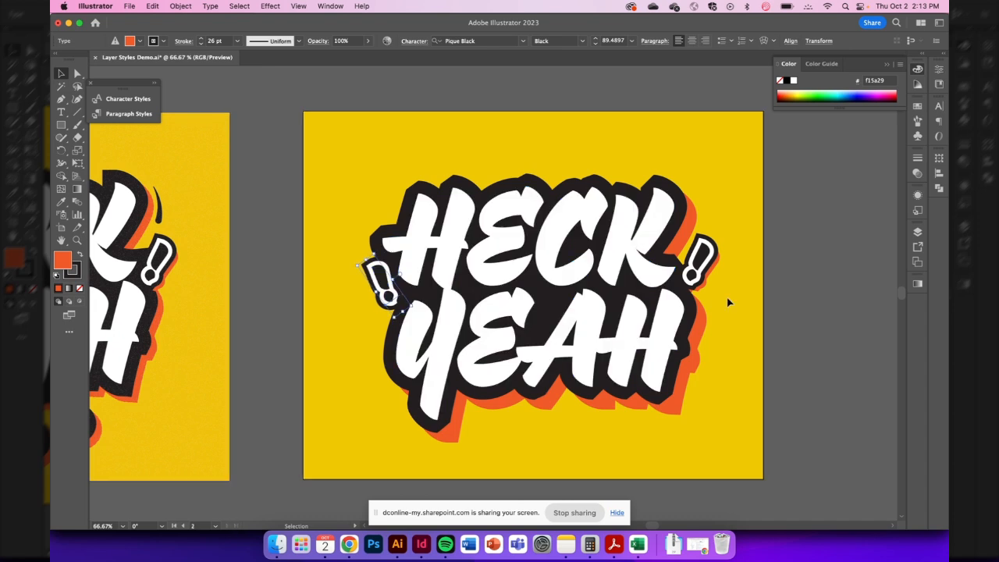
left_click(728, 303)
left_click_drag(702, 269, 699, 269)
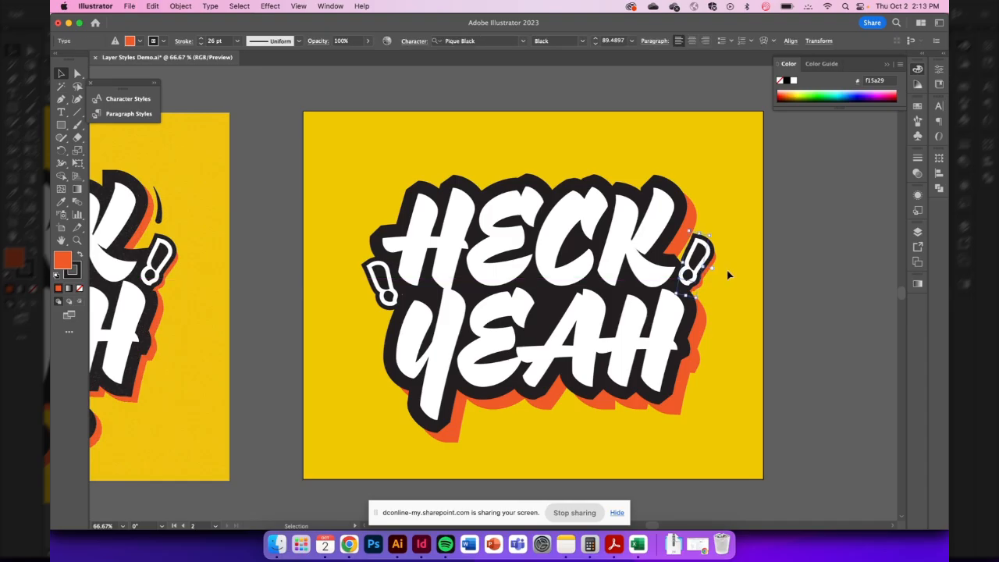
Remove the white fill, black stroke and orange fill from the right exclamation mark's appearance, keeping only its black fill
left_click(729, 274)
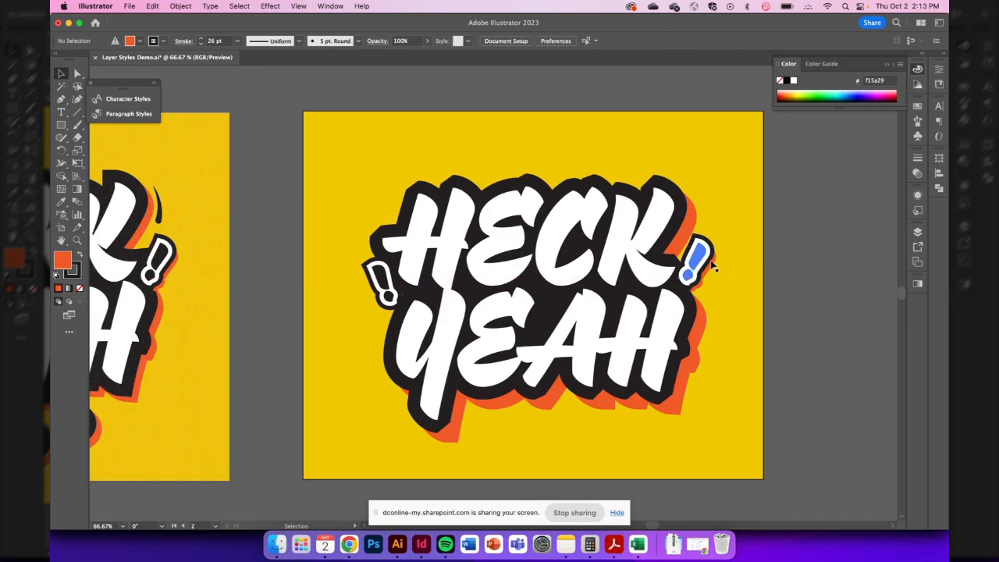
left_click(711, 266)
left_click(917, 195)
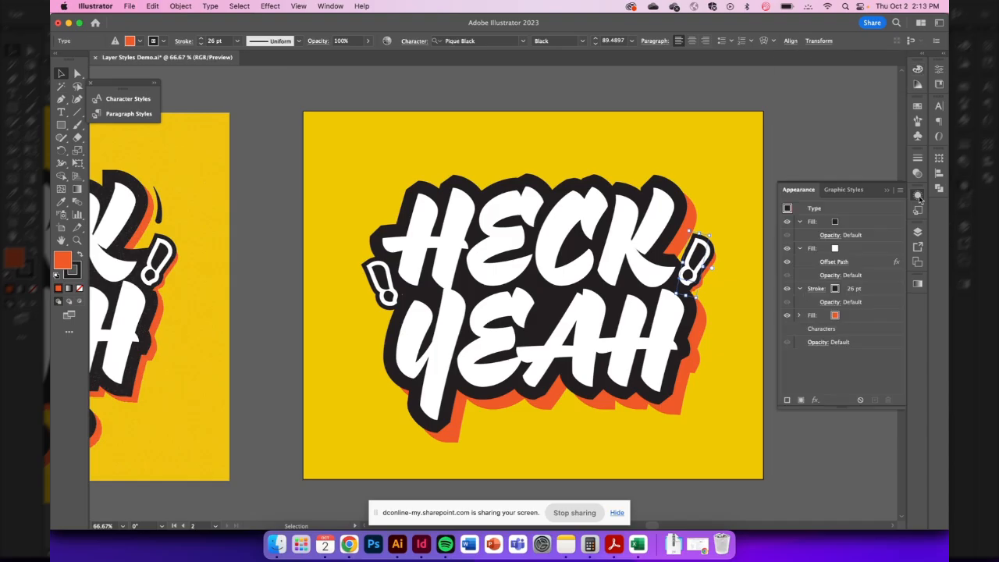
left_click(867, 213)
left_click(866, 221)
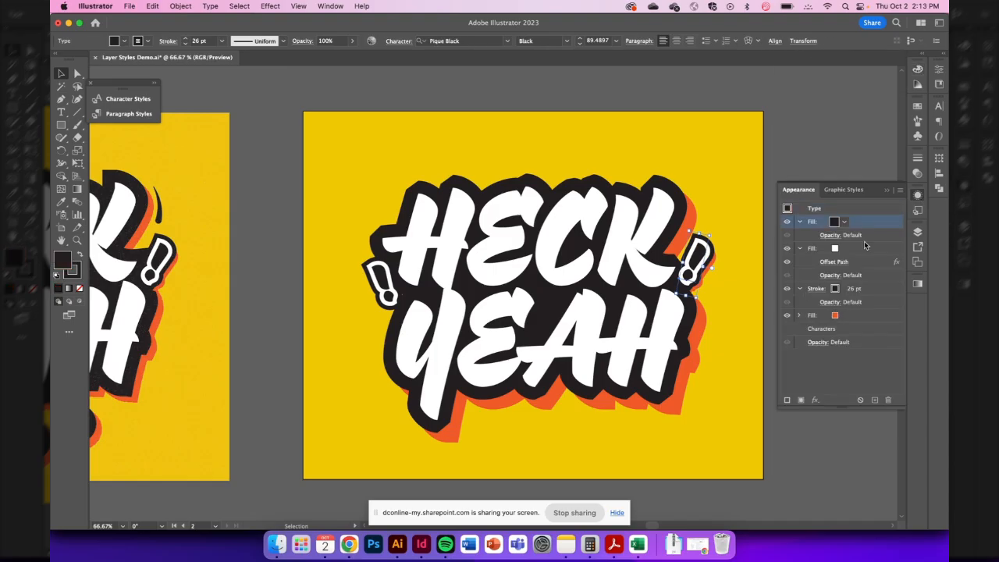
left_click(865, 247)
left_click(864, 315, "shift")
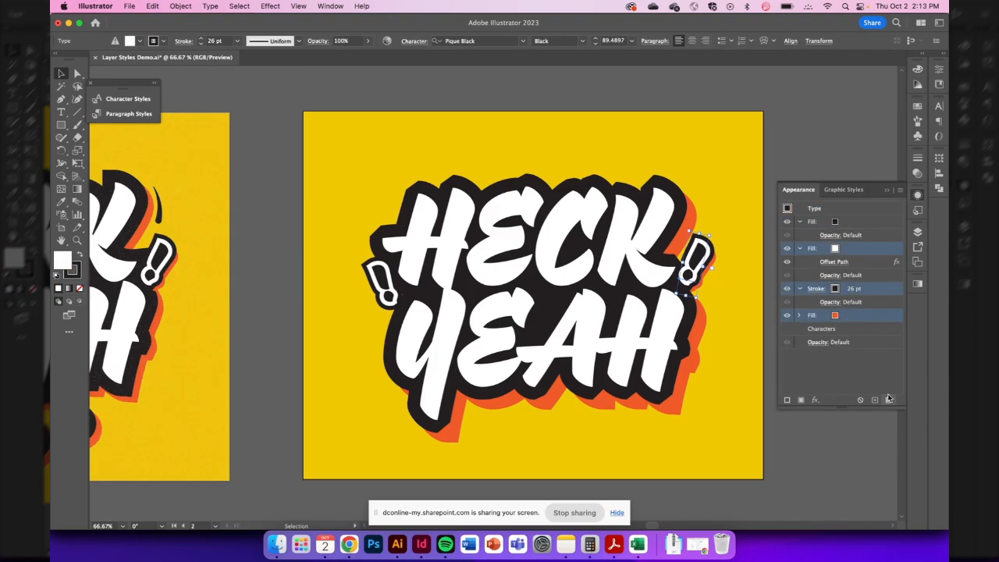
left_click(887, 401)
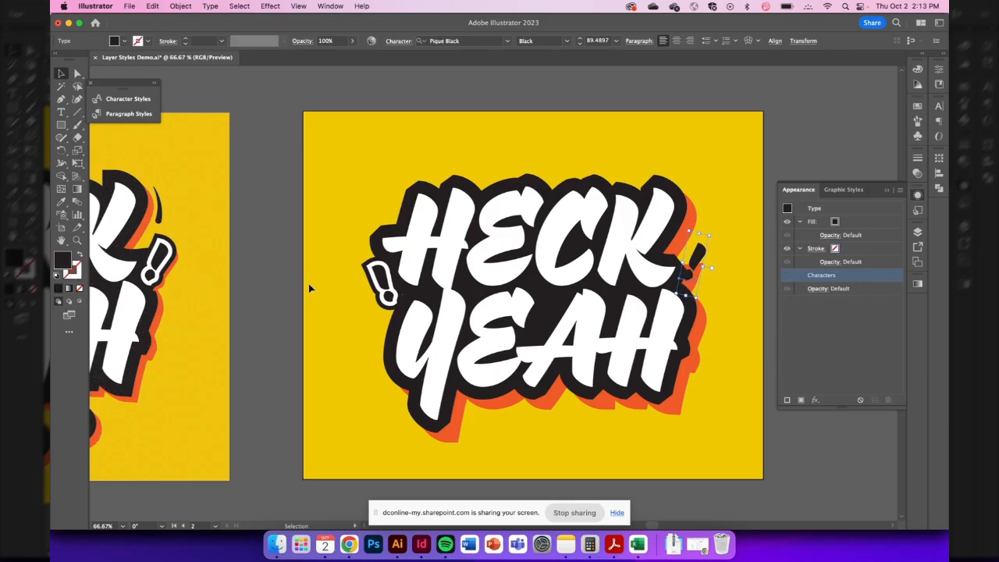
Strip the left exclamation mark's appearance to its black fill by deleting its white fill, black stroke and orange fill
key("ctrl+z")
left_click(866, 251)
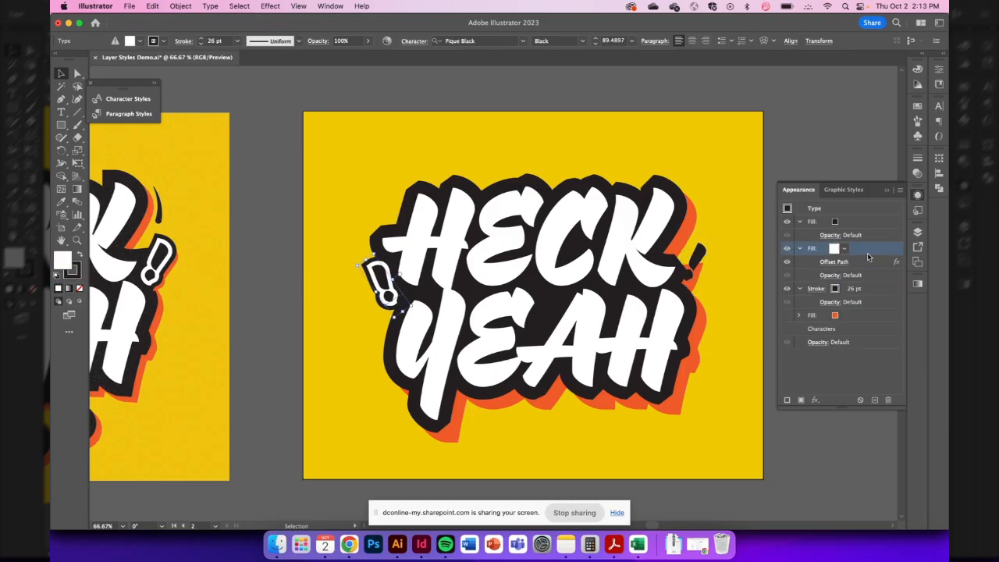
left_click(872, 317, "shift")
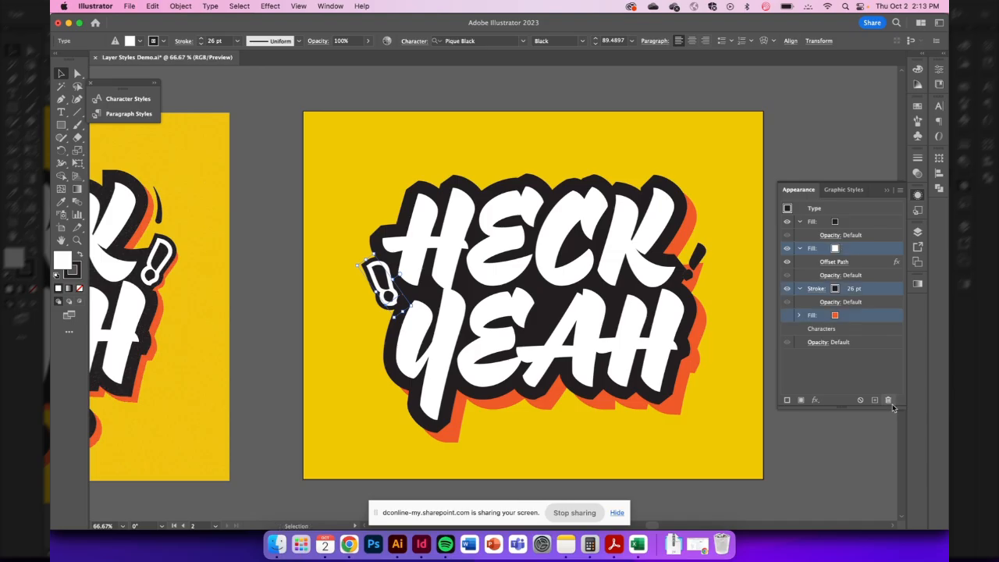
left_click(888, 400)
left_click(756, 451)
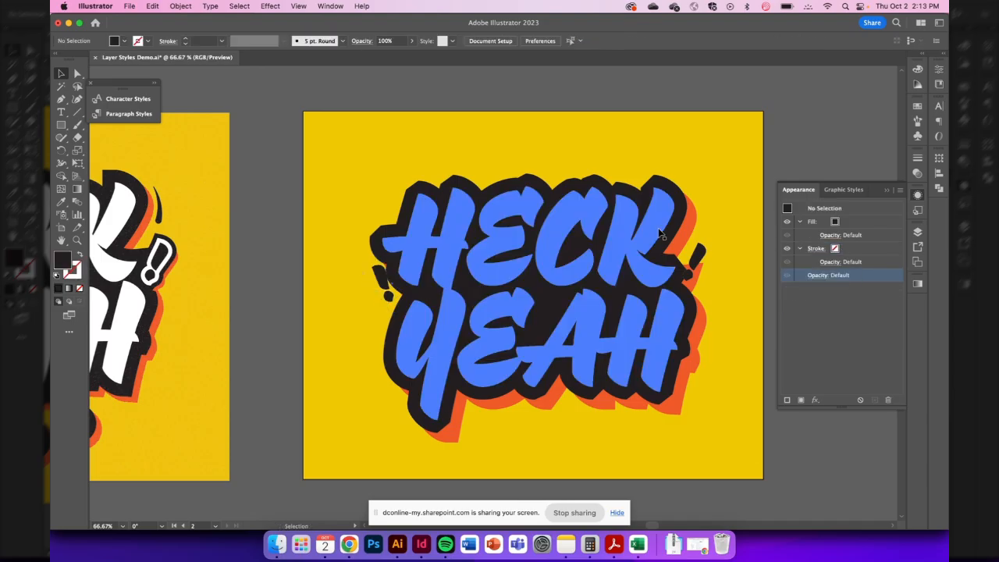
Copy the HECK YEAH lettering's appearance onto the right and left exclamation marks
left_click(644, 212)
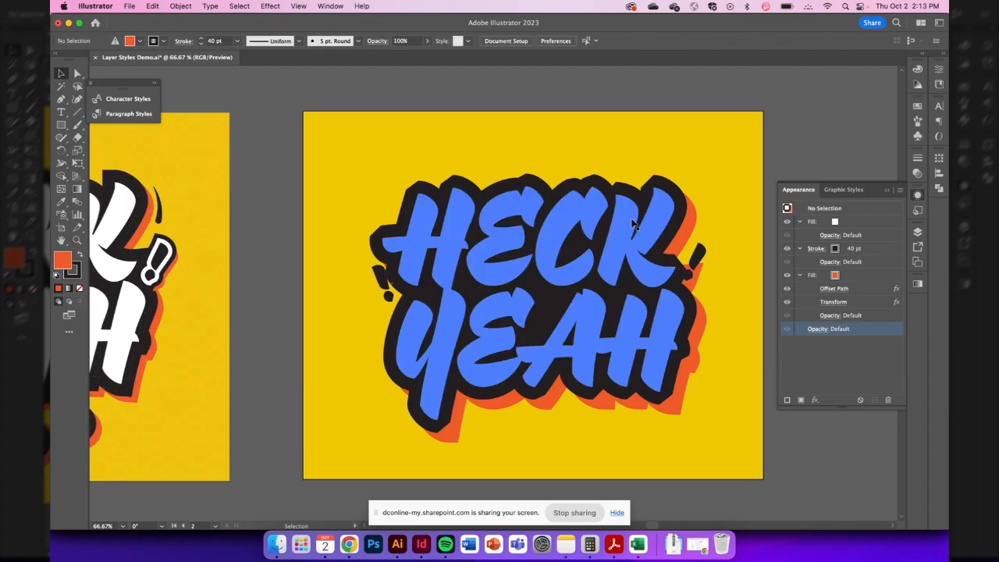
left_click(633, 223)
left_click(784, 220)
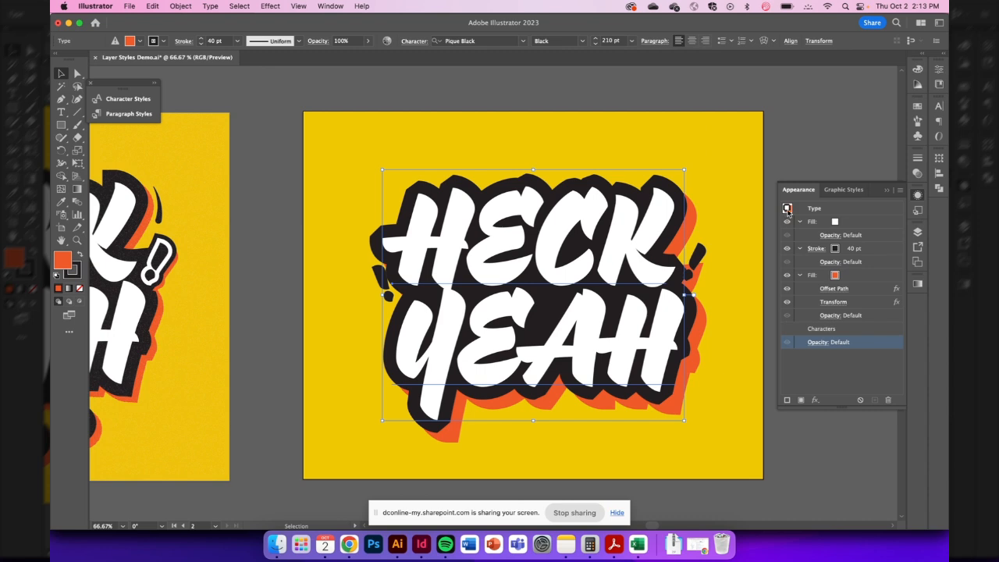
left_click_drag(787, 210, 618, 242)
left_click(786, 208)
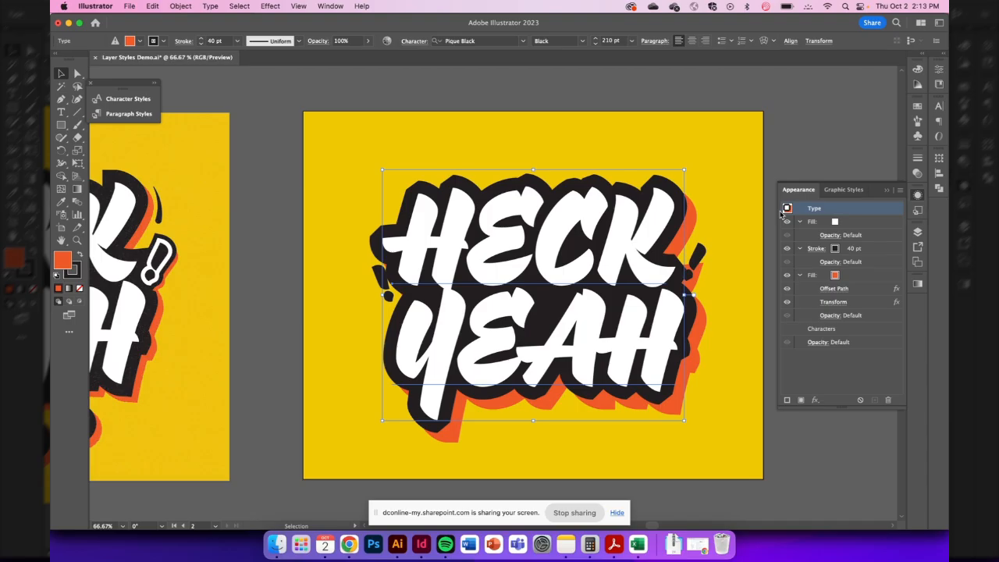
left_click_drag(781, 214, 700, 263)
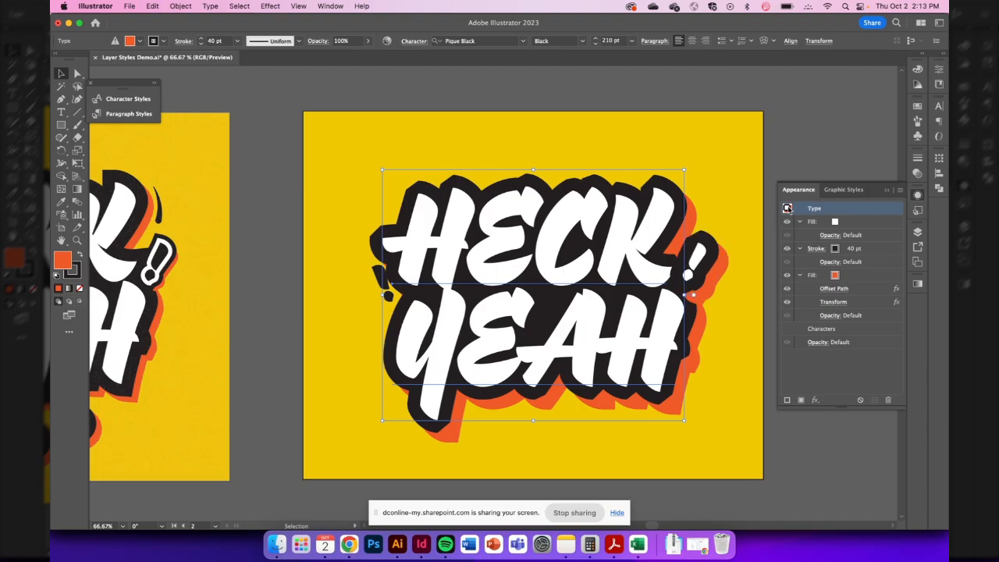
left_click_drag(787, 209, 380, 283)
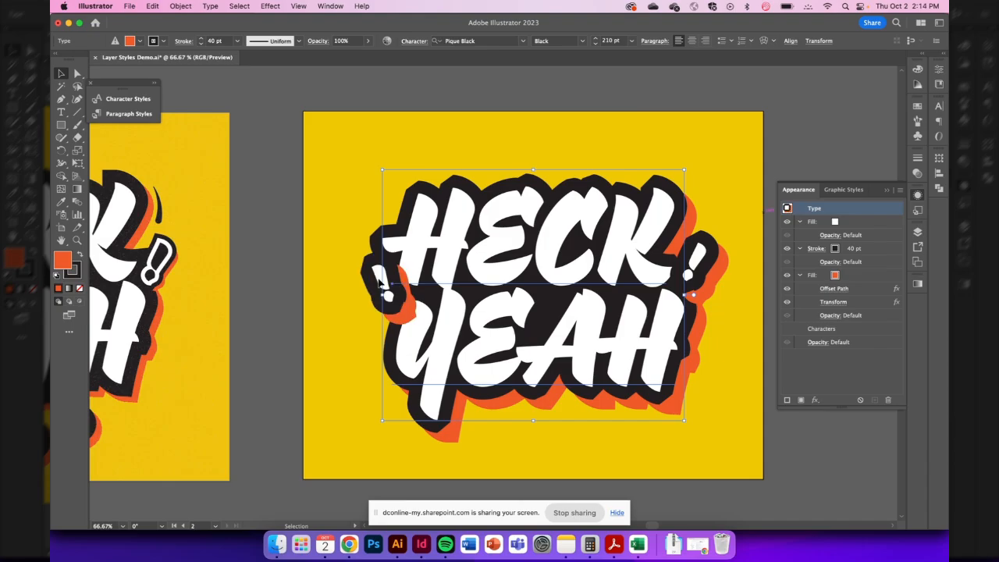
key("super+h")
Change the right exclamation mark's upper fill to black
left_click(710, 253)
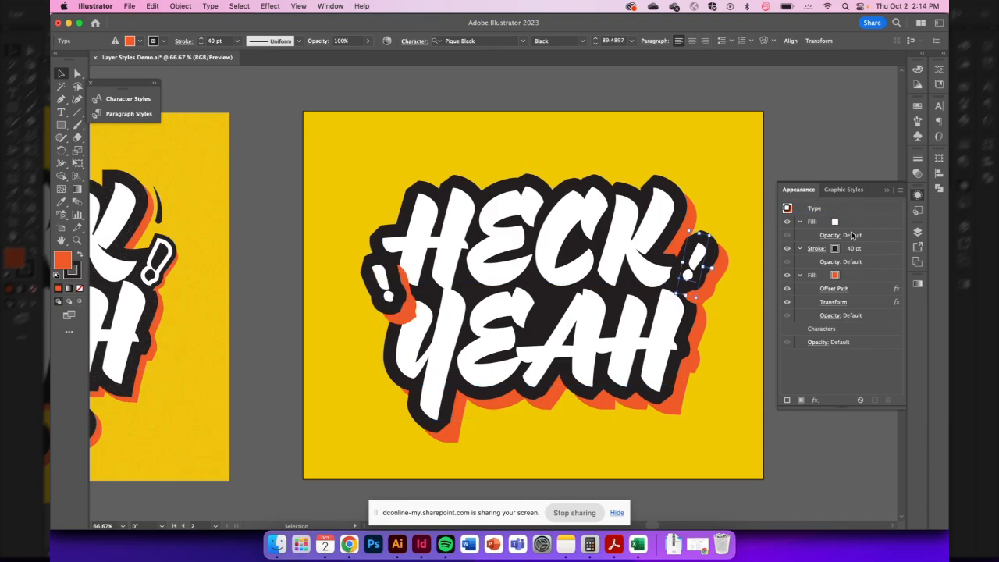
left_click(843, 224)
left_click(843, 223)
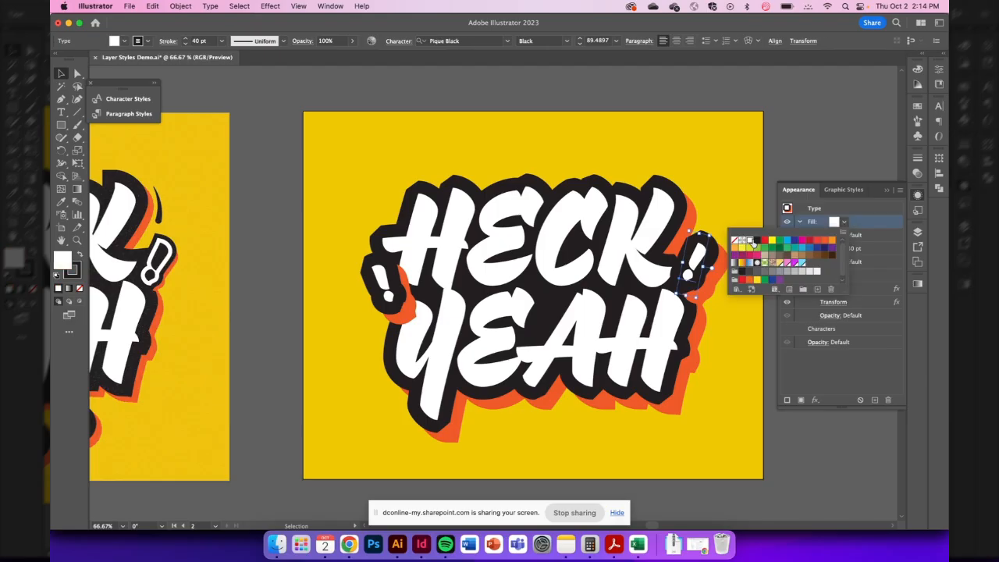
left_click(753, 242)
Make the right exclamation mark's stroke white with a weight of 20 pt
left_click(844, 250)
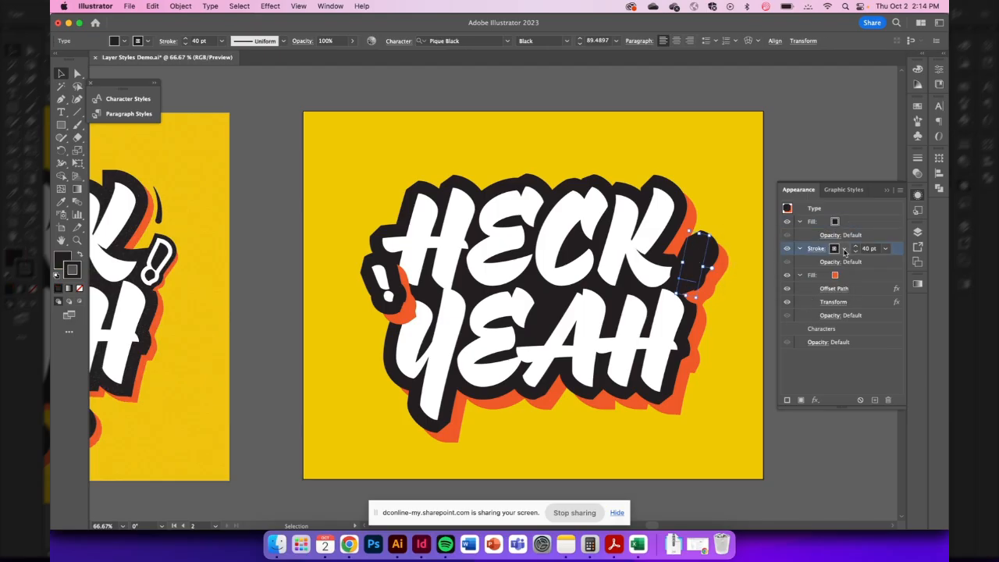
left_click(844, 249)
left_click(751, 267)
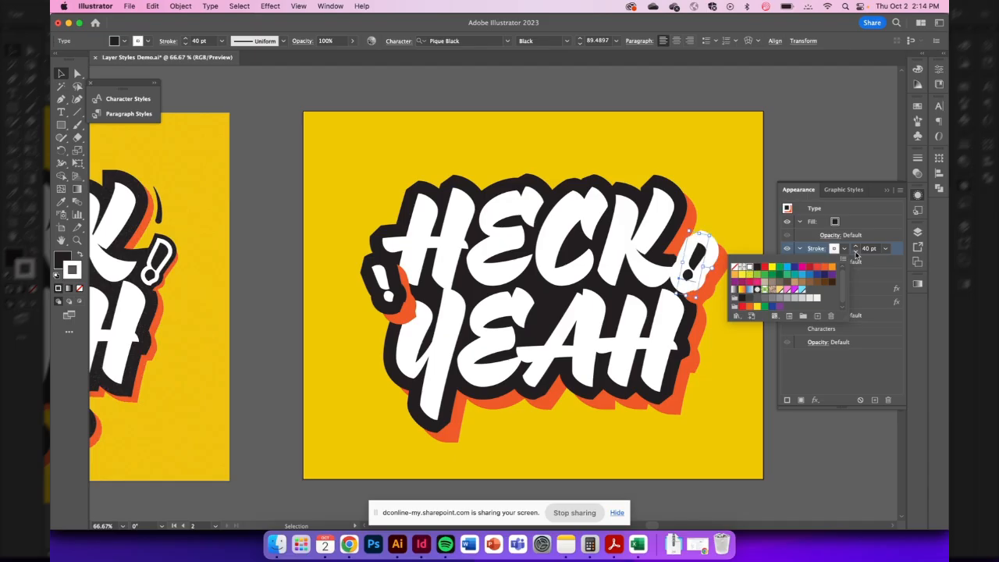
left_click(869, 248)
double_click(870, 249)
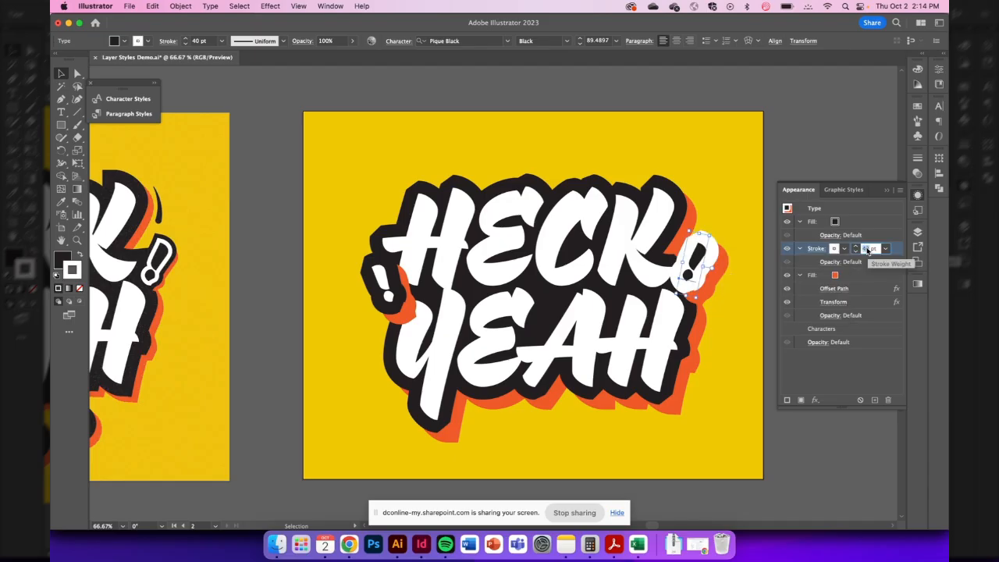
type("20")
key("Return")
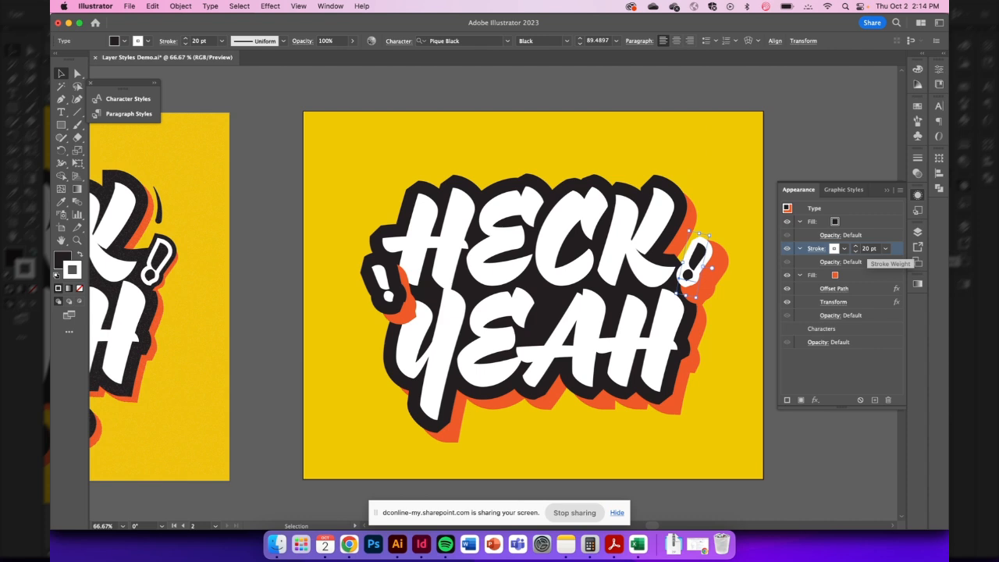
Add a second stroke beneath the right exclamation mark's white one, colored black and 29 pt thick
left_click(799, 399)
left_click(834, 275)
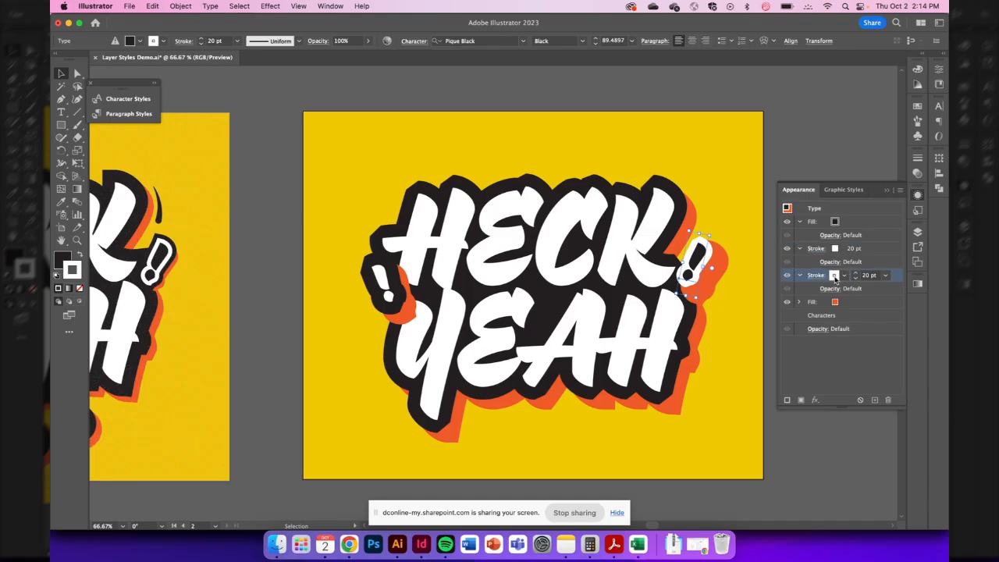
left_click(845, 277)
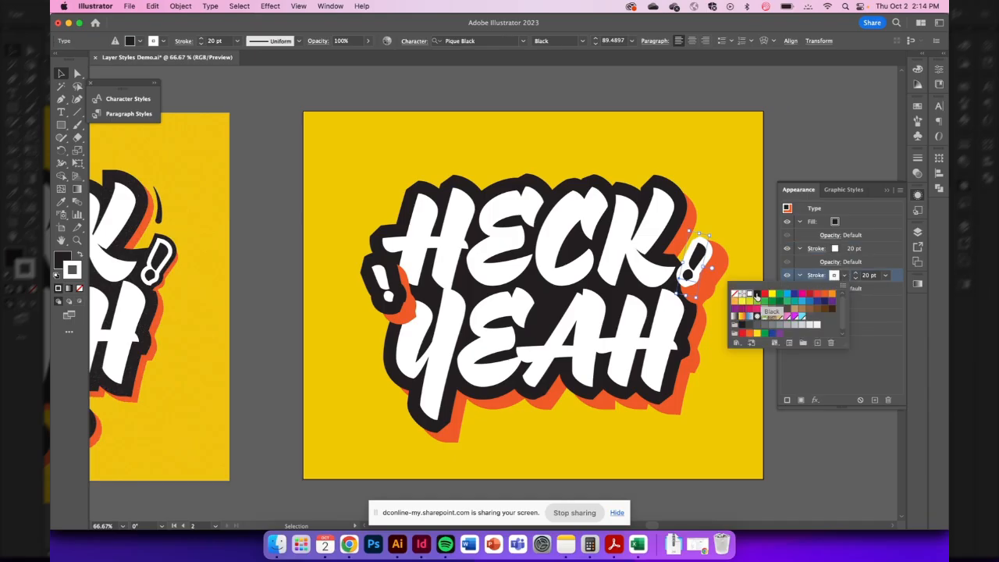
left_click(756, 296)
left_click(855, 274)
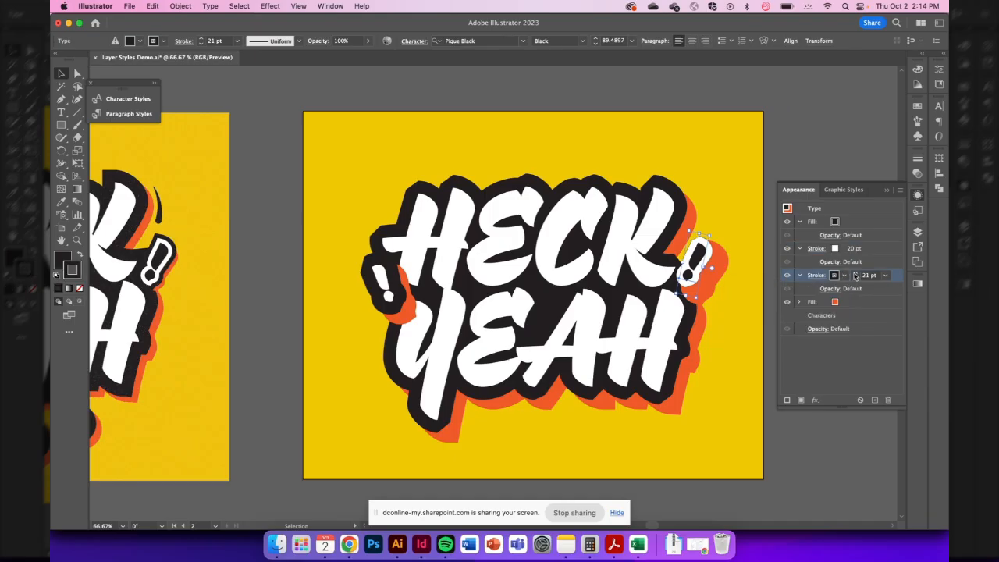
left_click(855, 275)
left_click(855, 275)
Reduce the right exclamation mark's white stroke to 15 pt
left_click(848, 250)
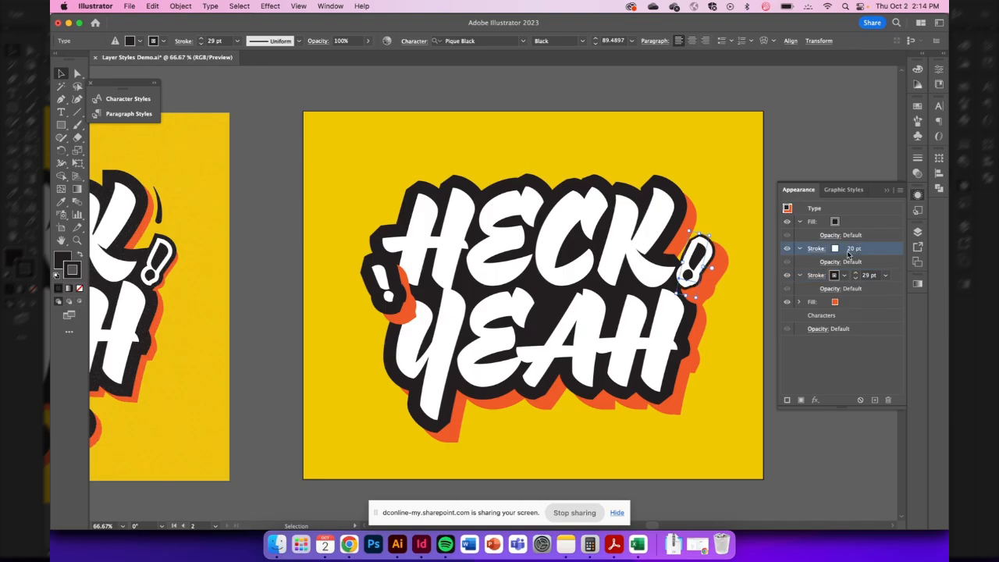
left_click(855, 252)
left_click(855, 252)
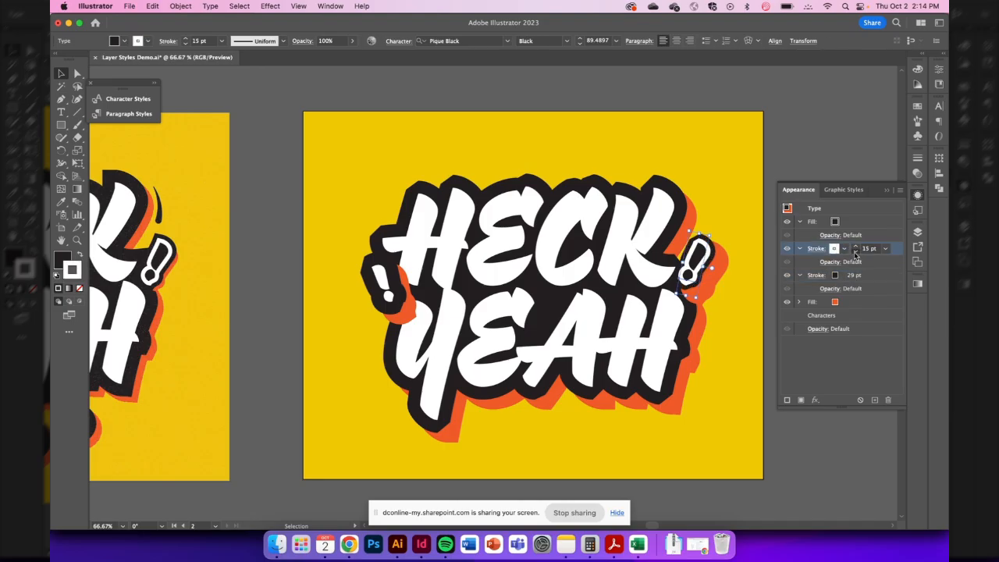
left_click(855, 252)
left_click(857, 248)
Set the corners of the right exclamation mark's white and black strokes to Miter Join
left_click(816, 250)
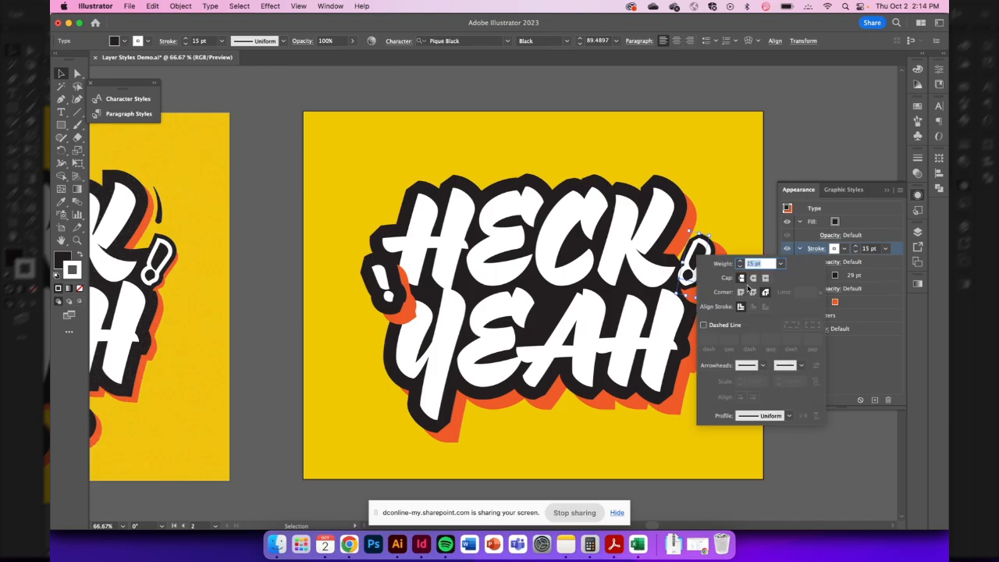
left_click(740, 293)
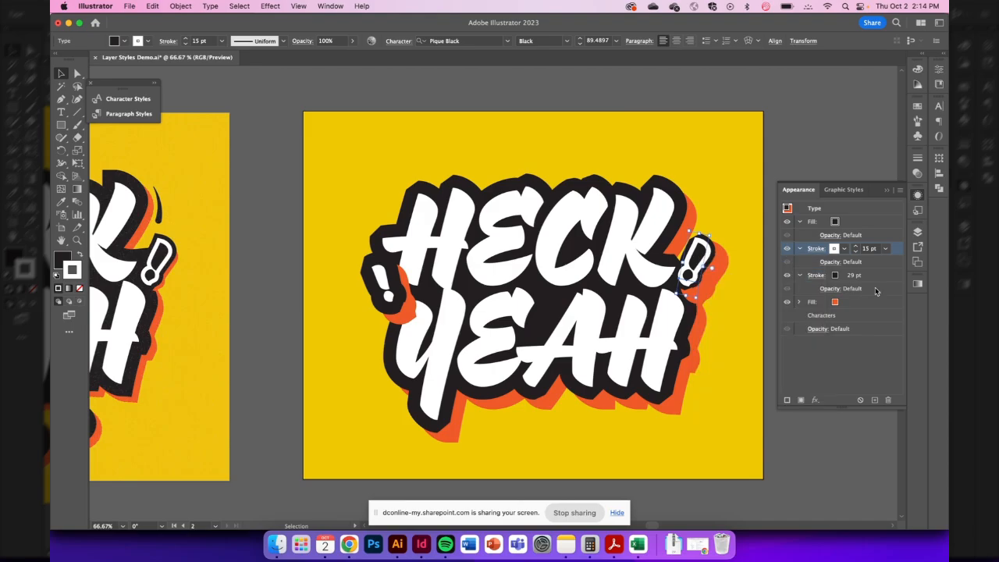
left_click(815, 274)
left_click(740, 319)
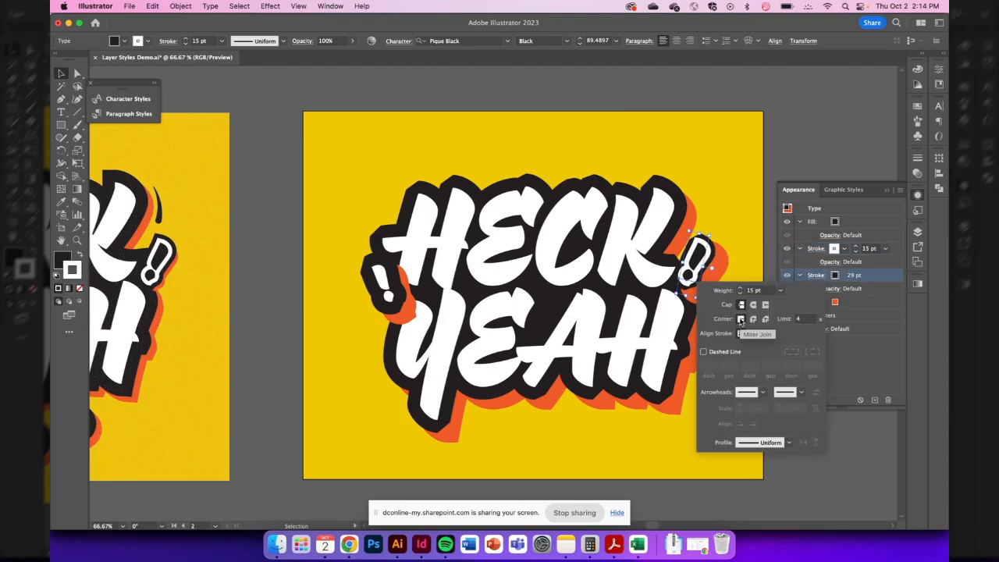
left_click(767, 242)
left_click(690, 253)
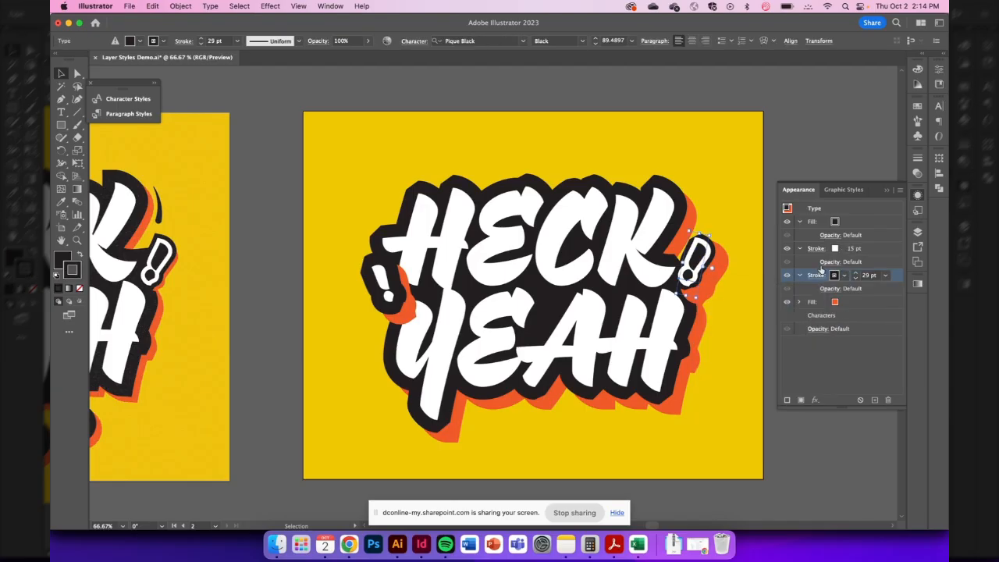
left_click(815, 275)
left_click(741, 319)
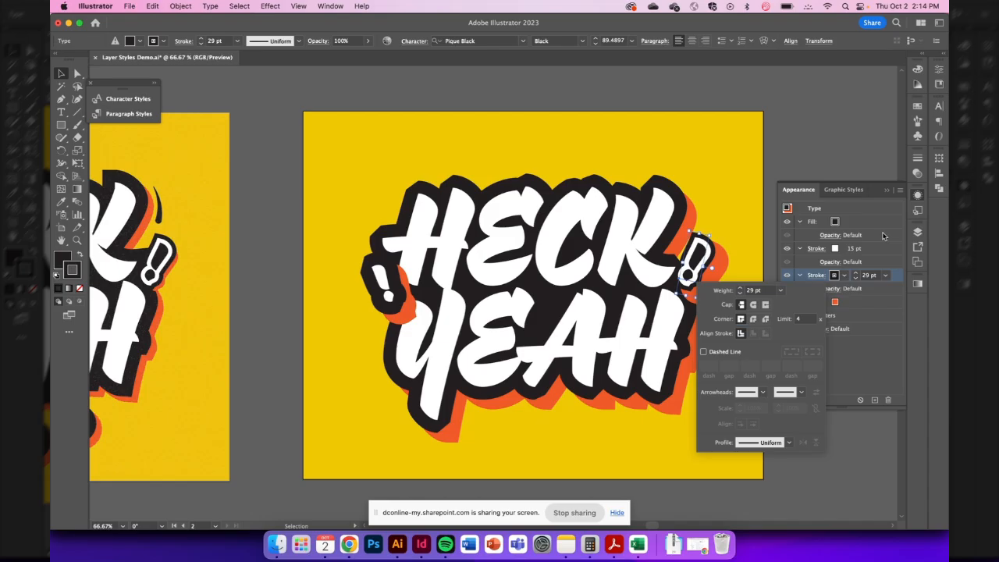
left_click(883, 235)
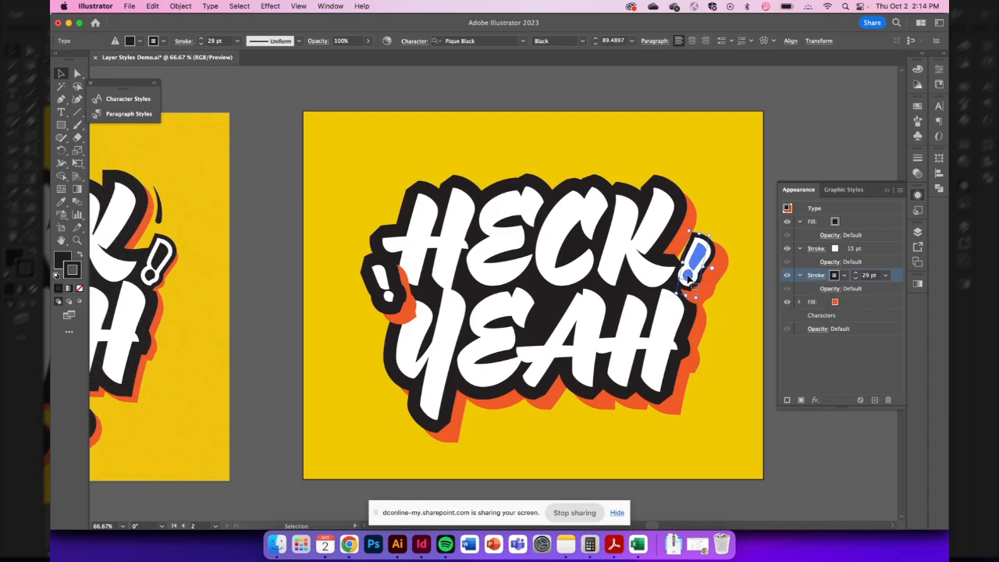
Set the Offset Path effect on the right exclamation mark's orange fill to 0.05 in
left_click(799, 302)
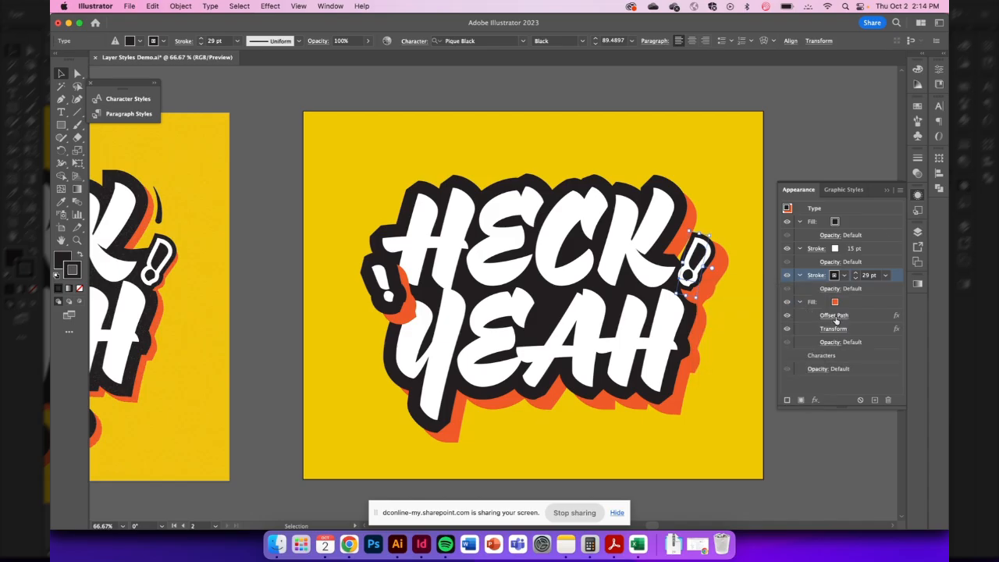
left_click(835, 315)
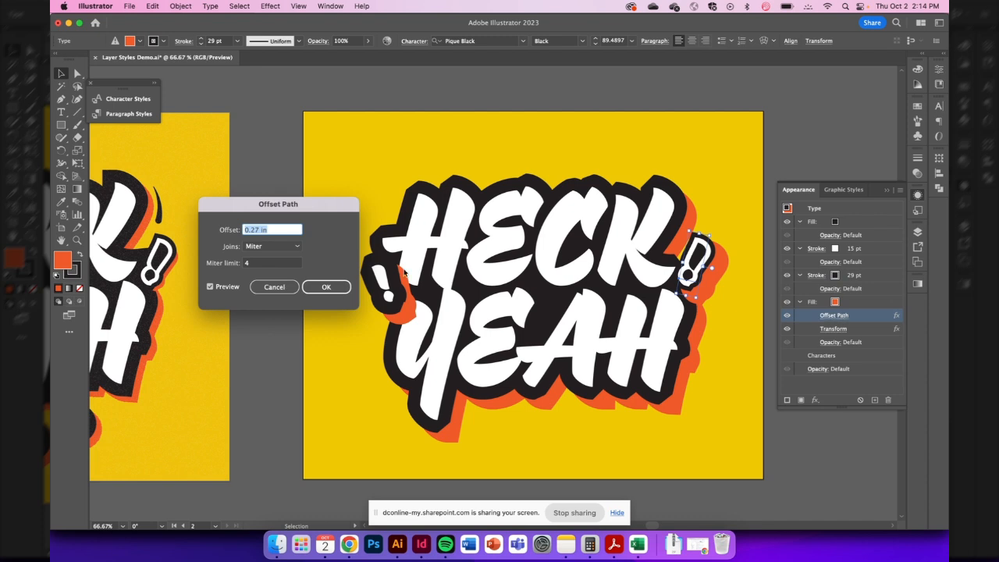
left_click(269, 229)
type("1")
key("Tab")
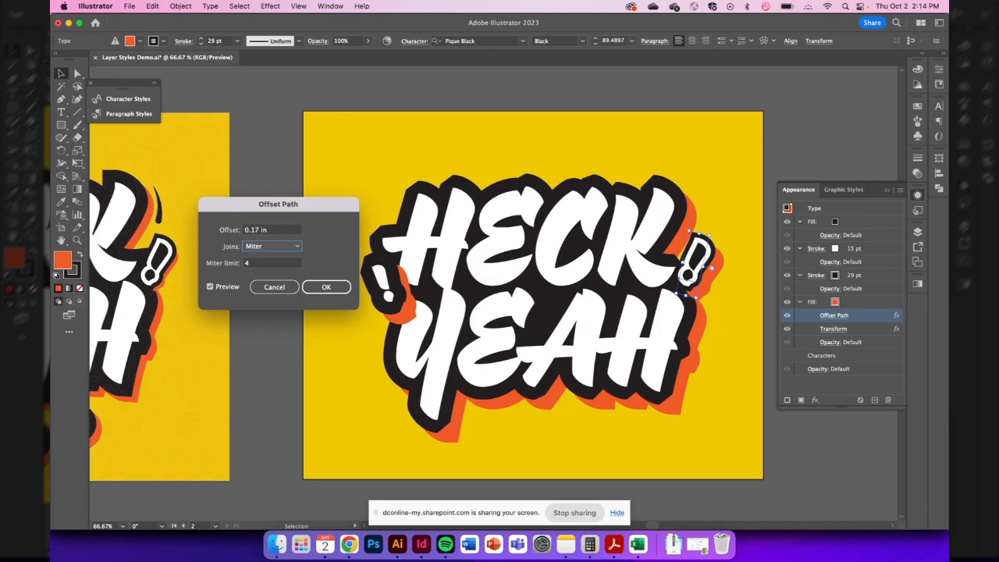
left_click(255, 231)
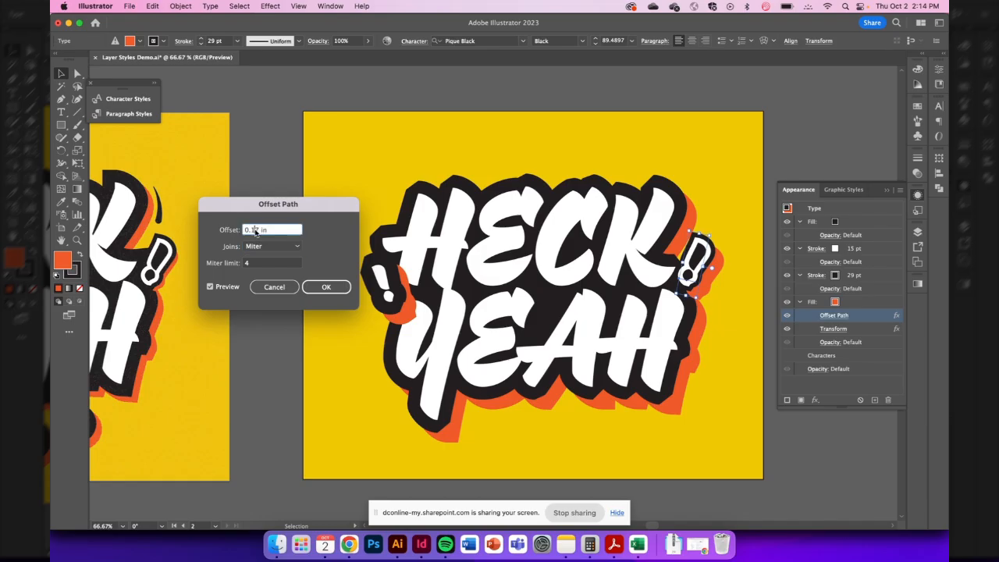
key("BackSpace")
type("0")
key("BackSpace")
type("5")
key("Tab")
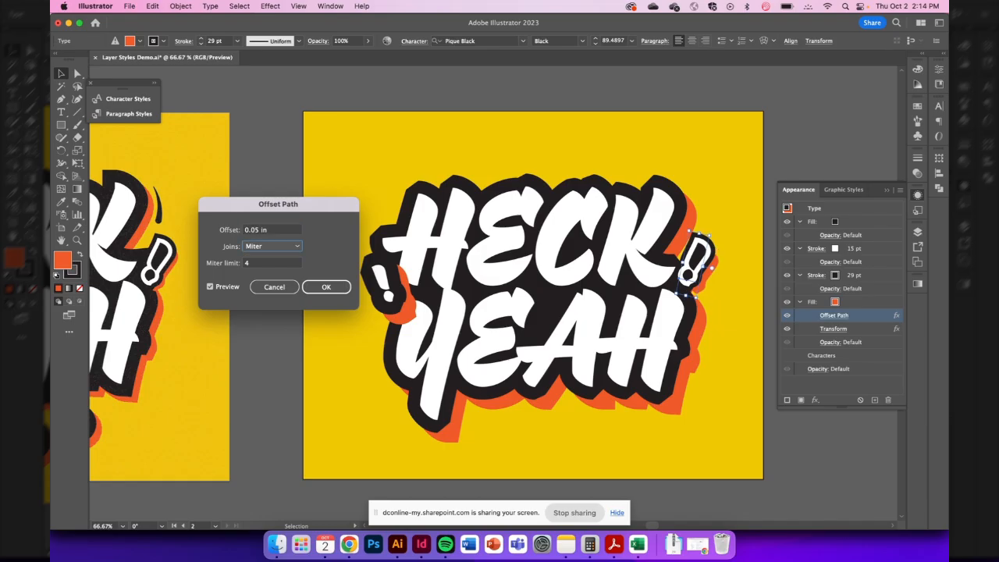
left_click(320, 286)
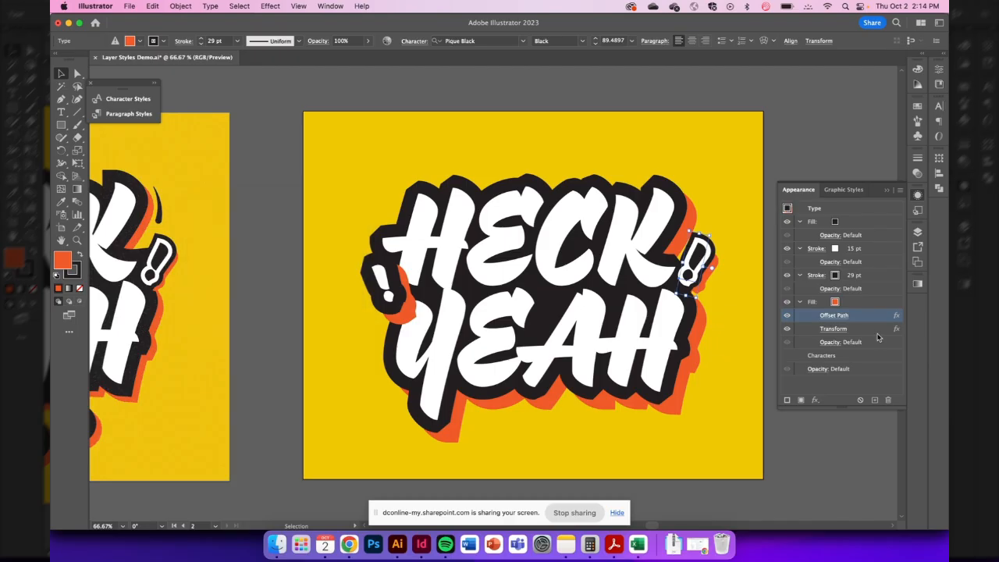
Set the Transform effect on the right exclamation mark's orange fill to move 0.1 in horizontally and vertically
left_click(835, 330)
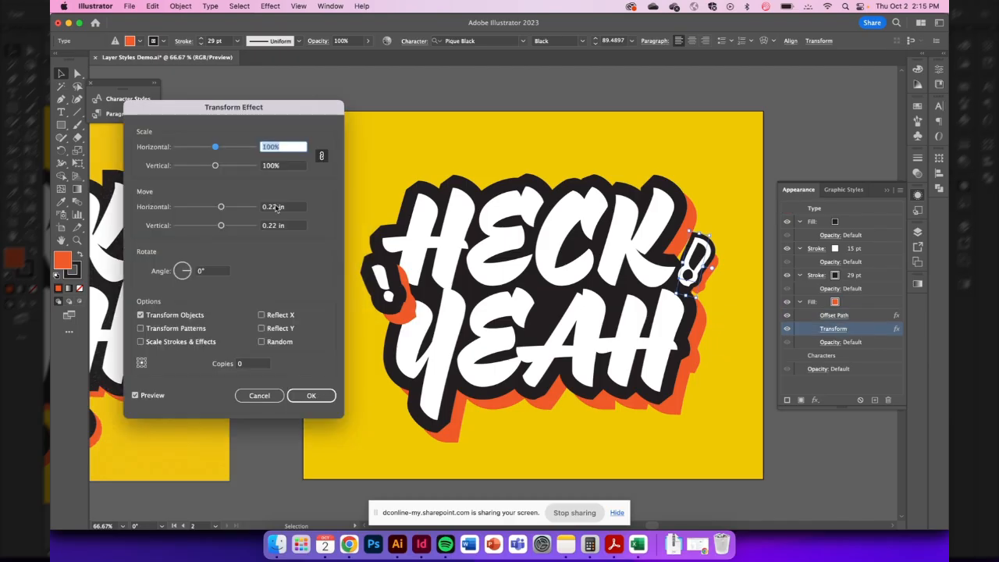
left_click(276, 208)
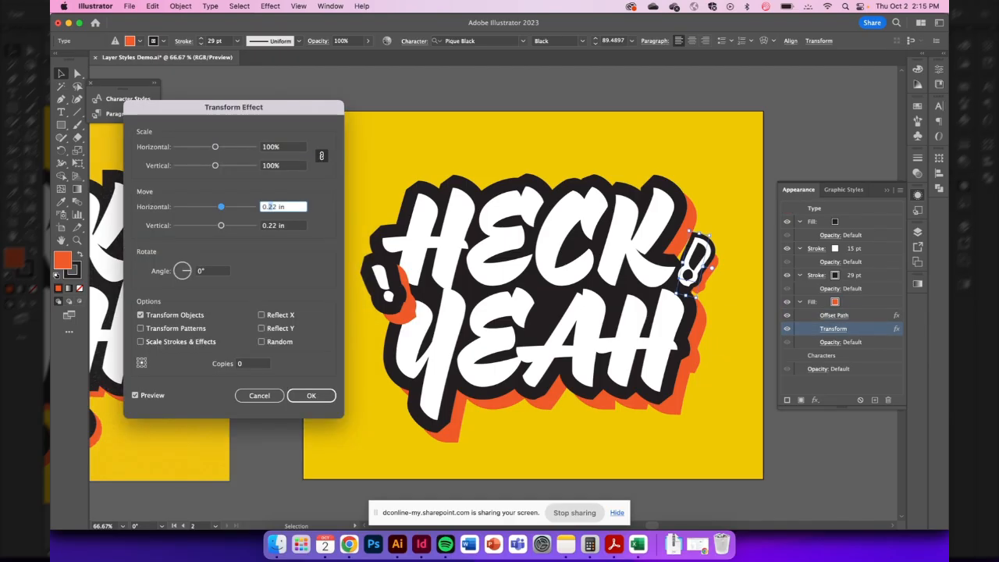
type("0.1")
key("Tab")
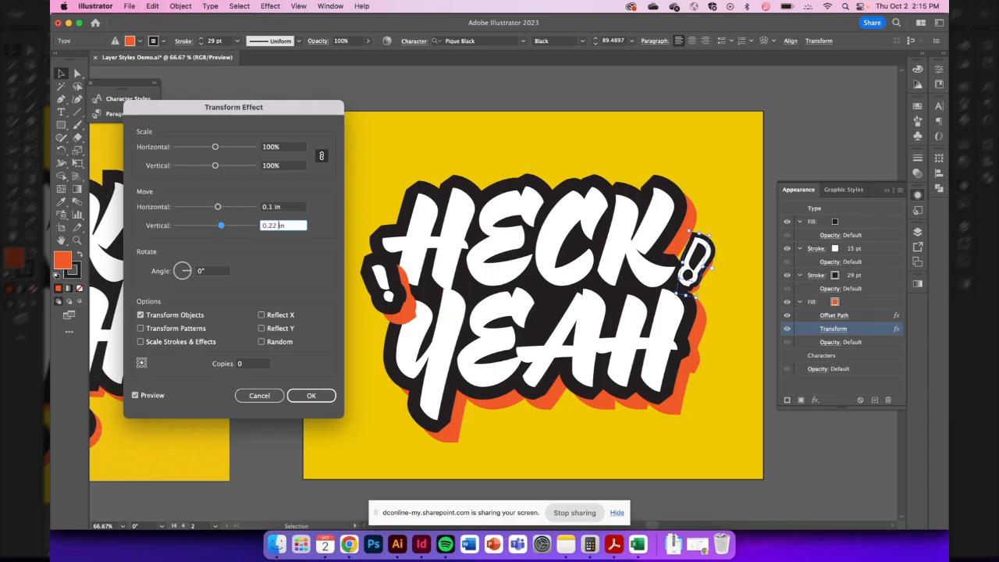
double_click(280, 226)
type("0.1")
key("Tab")
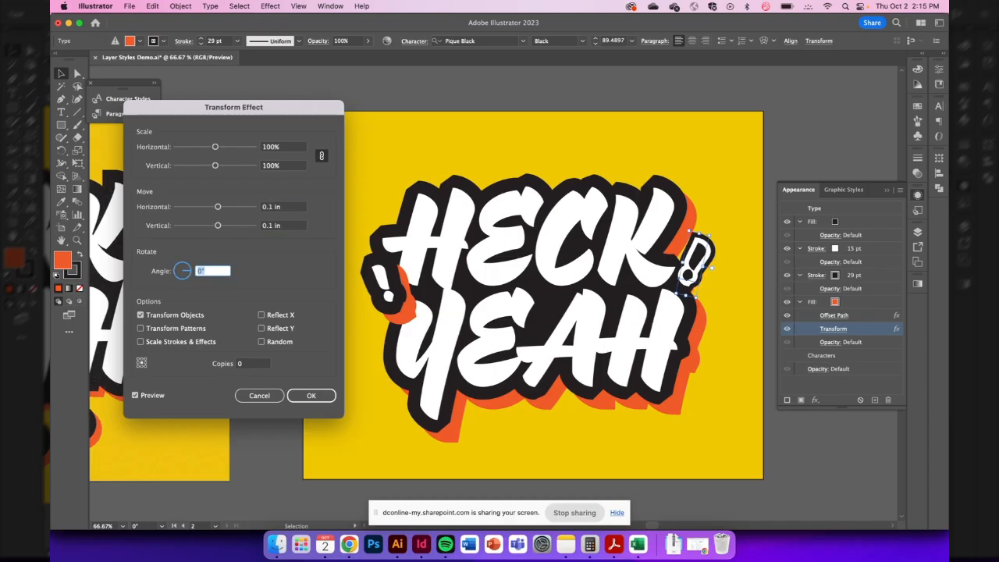
Increase the right exclamation mark's orange shadow move to 0.2 in horizontally and 0.2 in vertically and apply it
left_click(272, 207)
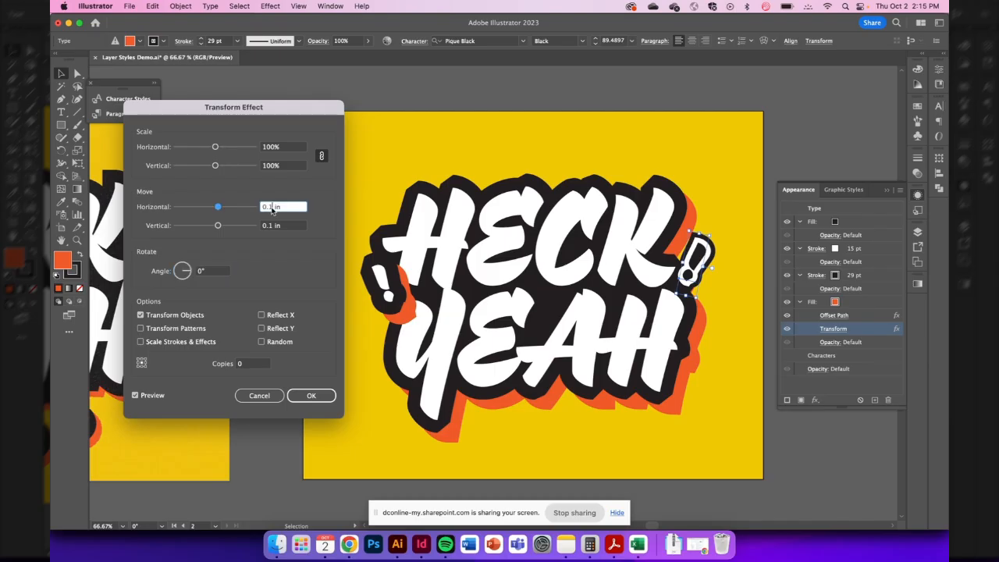
key("BackSpace")
type("2")
key("Tab")
left_click(272, 225)
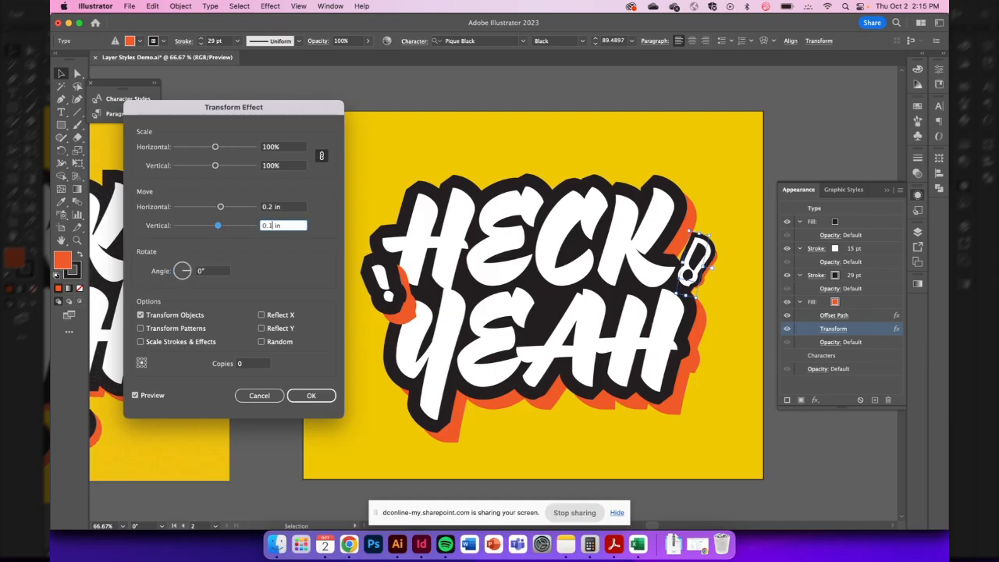
key("BackSpace")
type("2")
key("Tab")
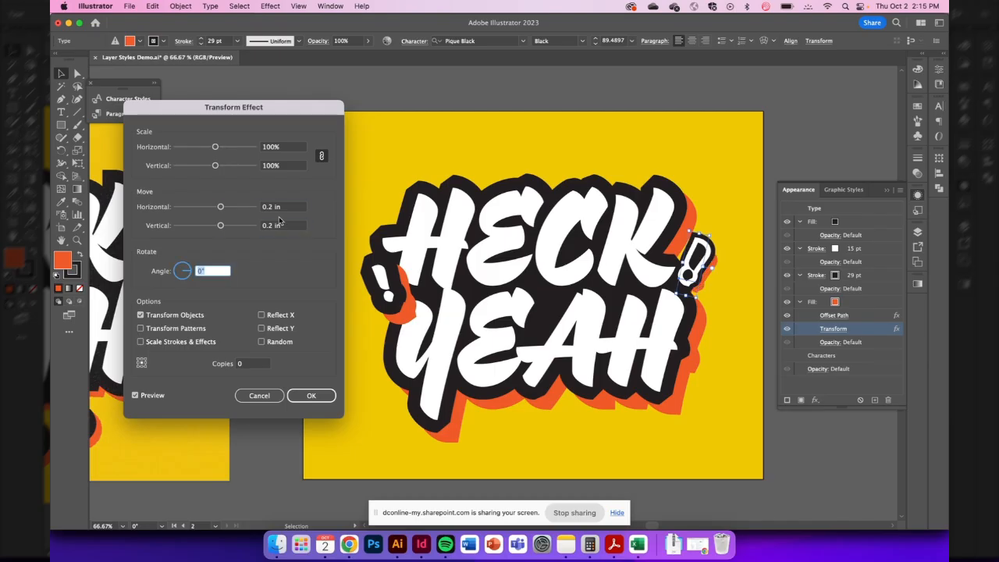
left_click(304, 397)
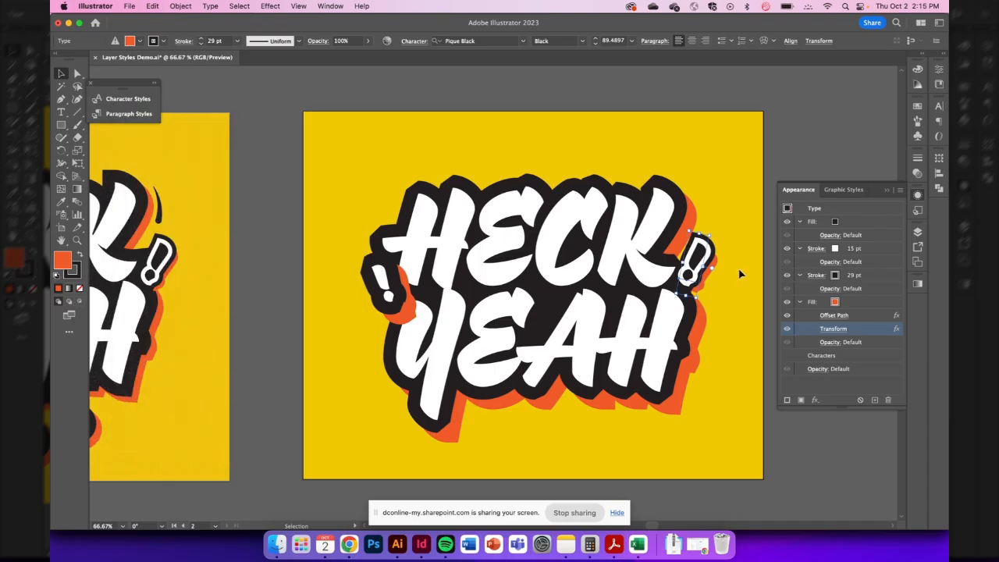
Shift the right exclamation mark slightly up and left, and copy its appearance onto the left exclamation mark
left_click(739, 273)
left_click_drag(703, 260, 702, 254)
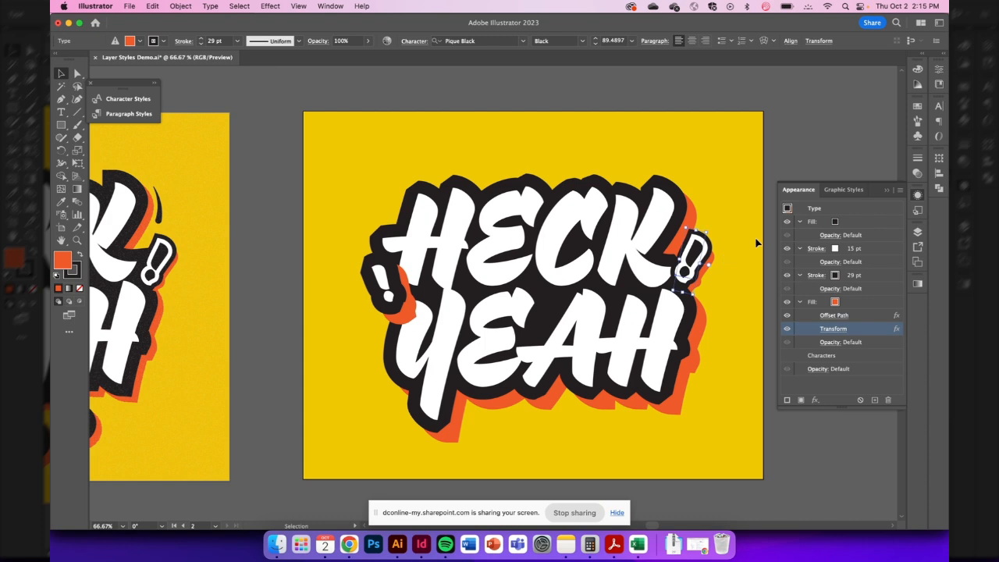
left_click(789, 209)
mouse_move(787, 209)
left_mouse_down()
mouse_move(382, 290)
mouse_move(388, 298)
left_mouse_up()
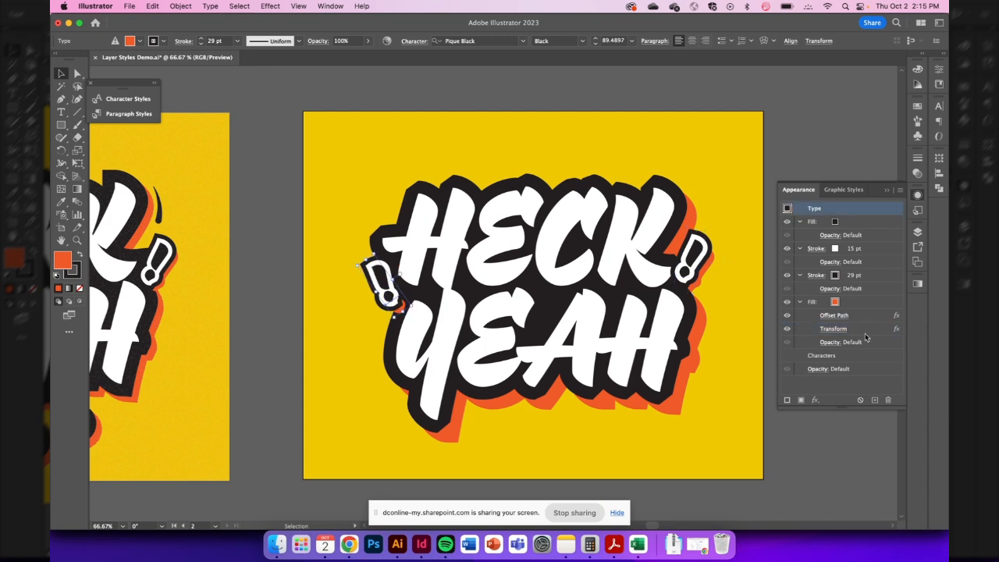
Hide the left exclamation mark's orange shadow fill and nudge the mark down slightly
left_click(787, 303)
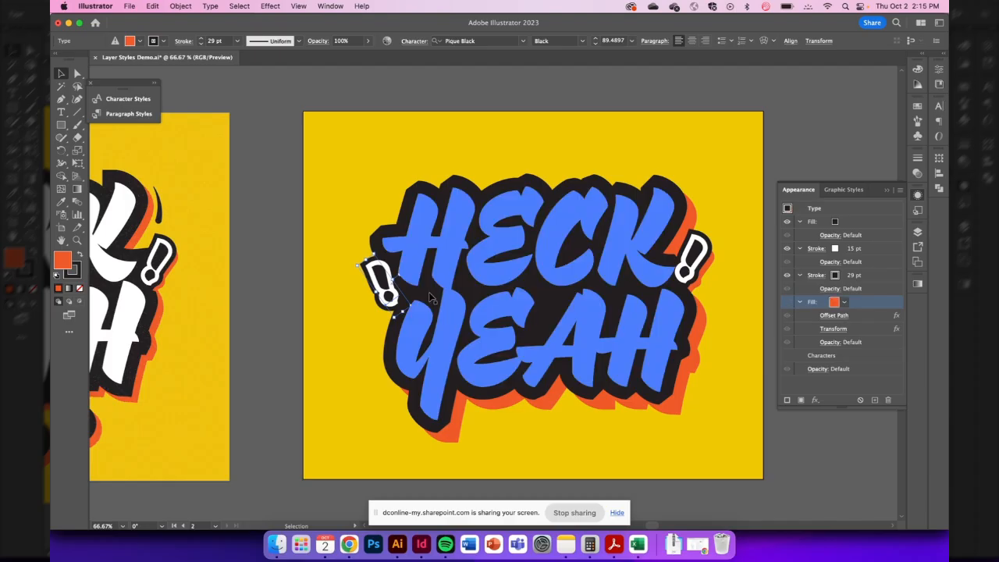
key("Down")
key("Down")
key("Down")
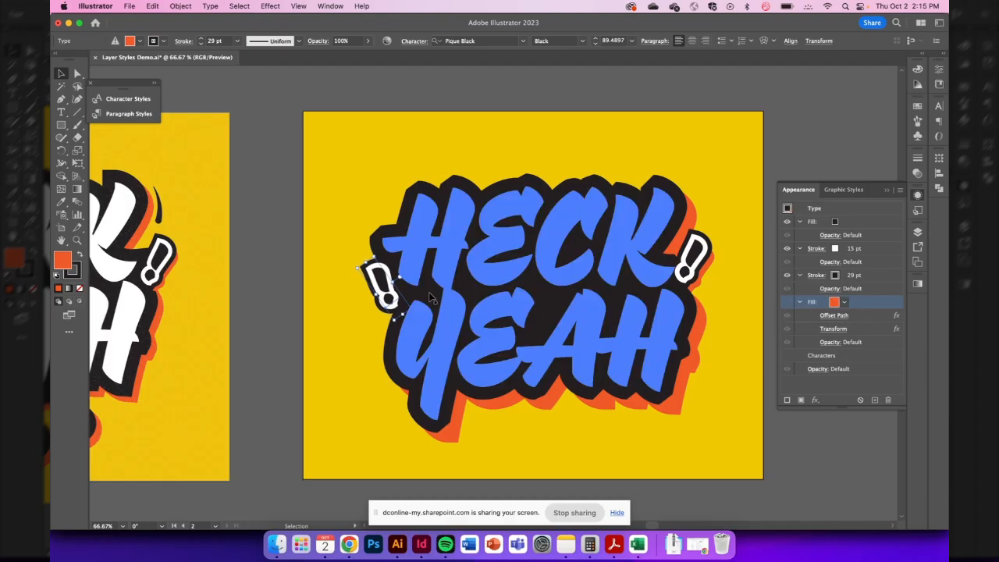
left_click(337, 322)
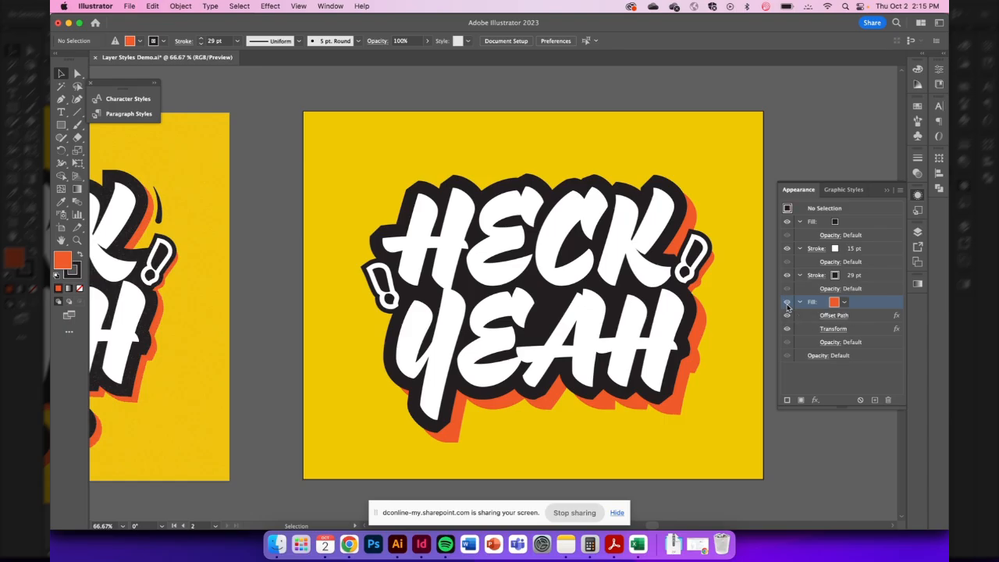
Compare the left exclamation mark with its orange fill shown and hidden, leaving the fill hidden
left_click(786, 303)
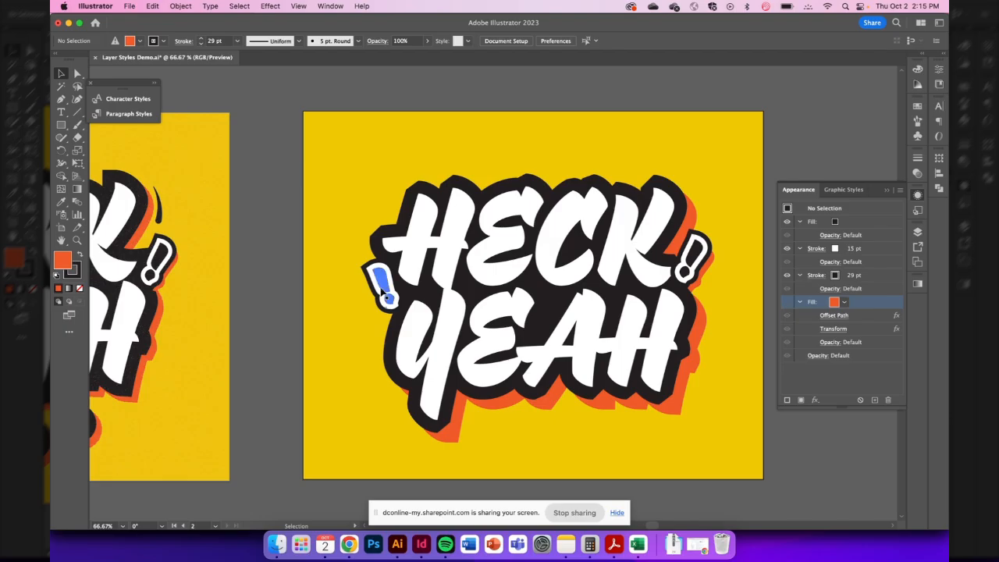
left_click(385, 297)
left_click(787, 302)
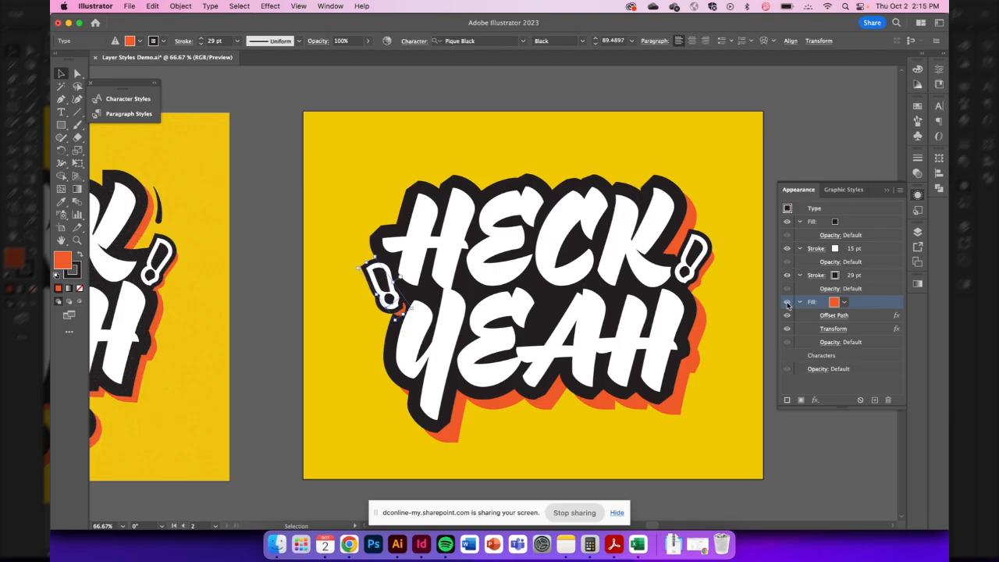
left_click(787, 302)
left_click(738, 194)
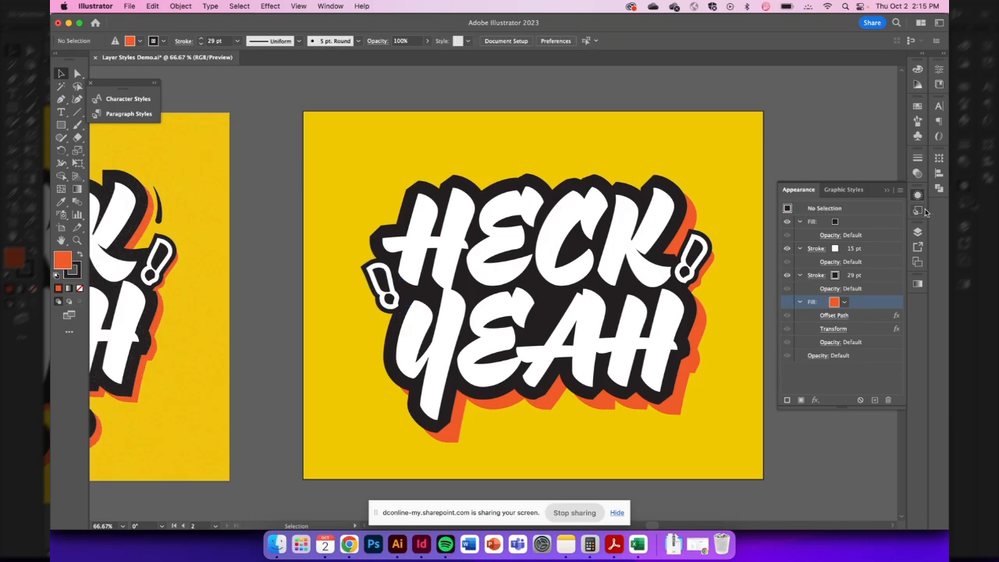
Examine the HECK YEAH text's fills and stroke and the effects available for its appearance
left_click(922, 212)
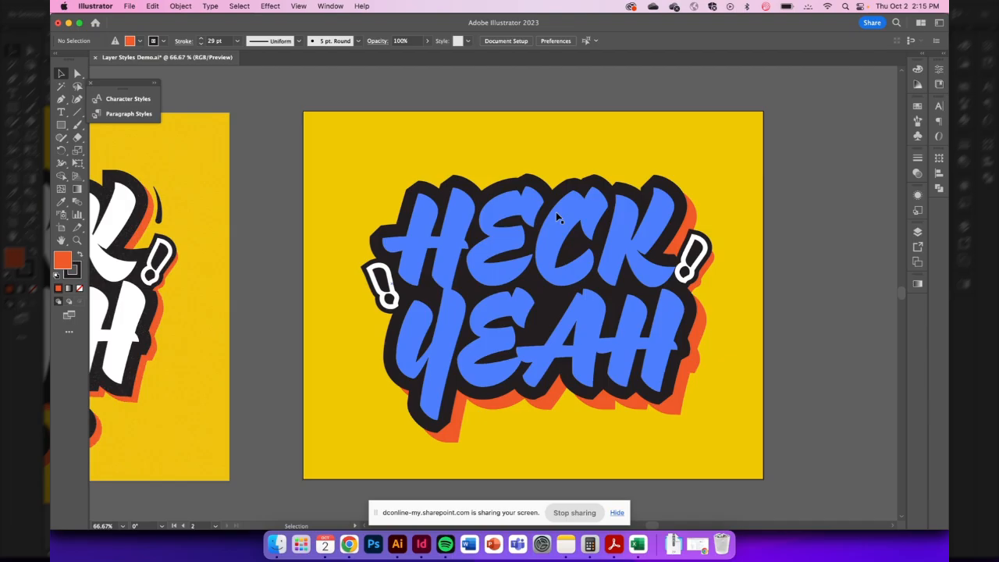
left_click(525, 231)
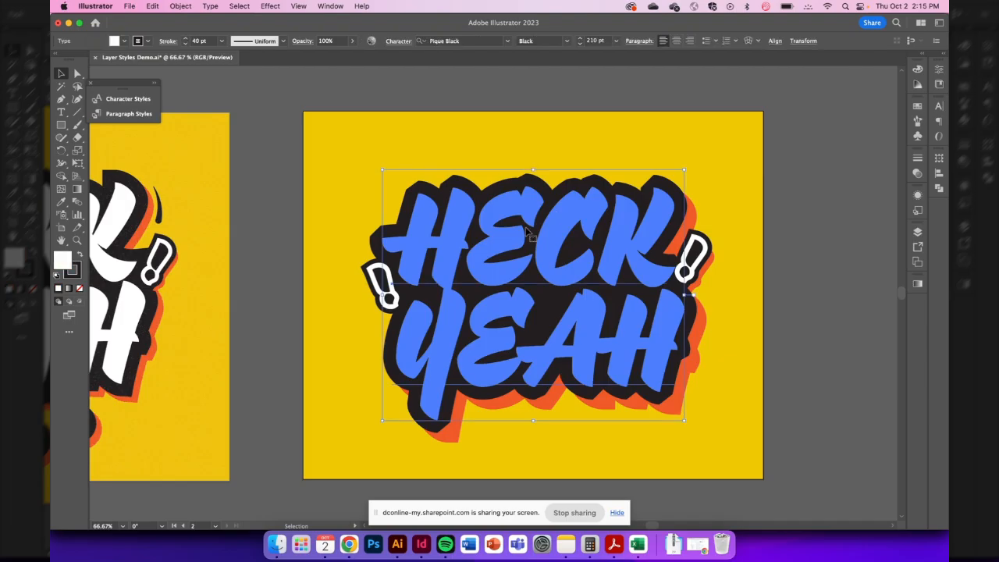
left_click(824, 205)
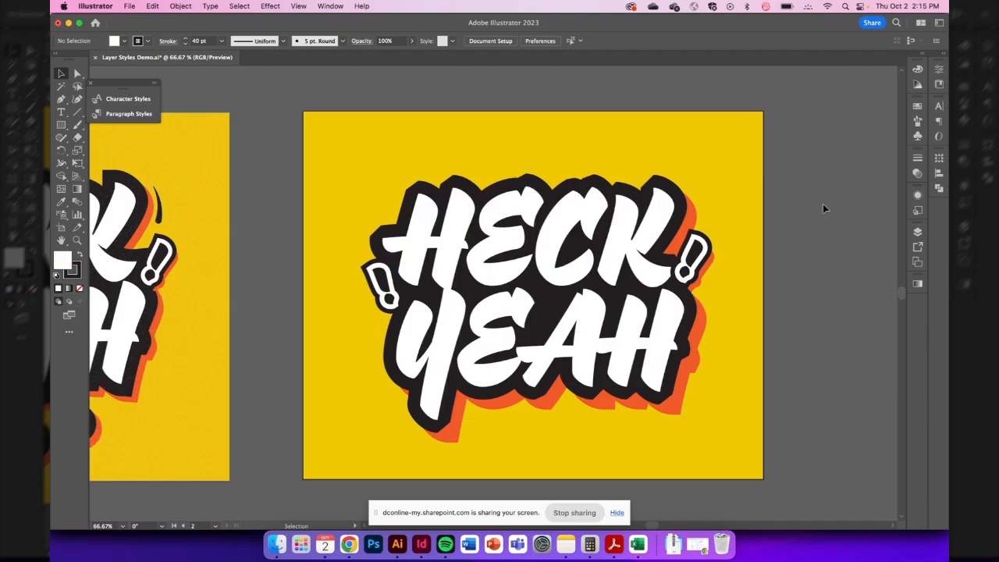
left_click(918, 193)
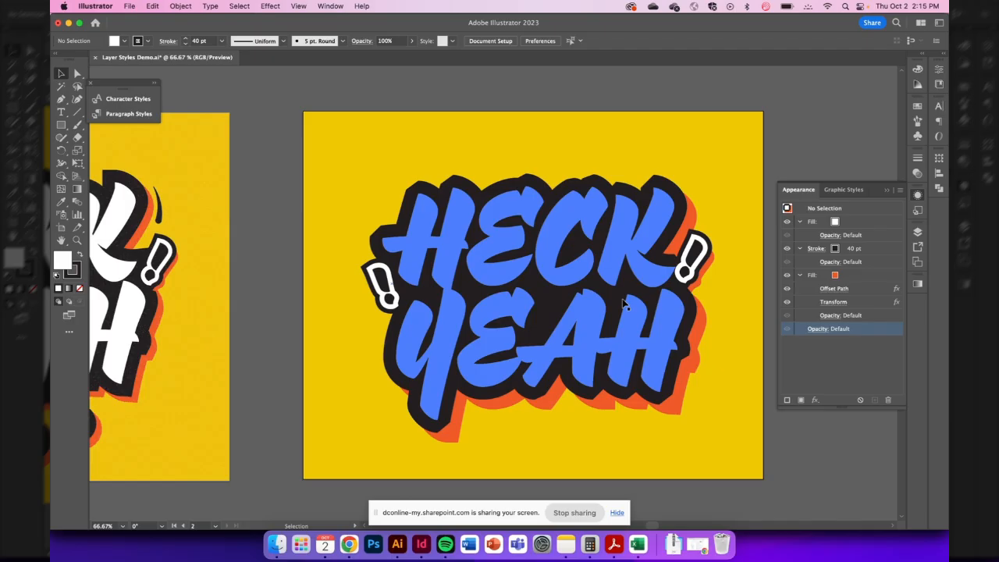
left_click(624, 305)
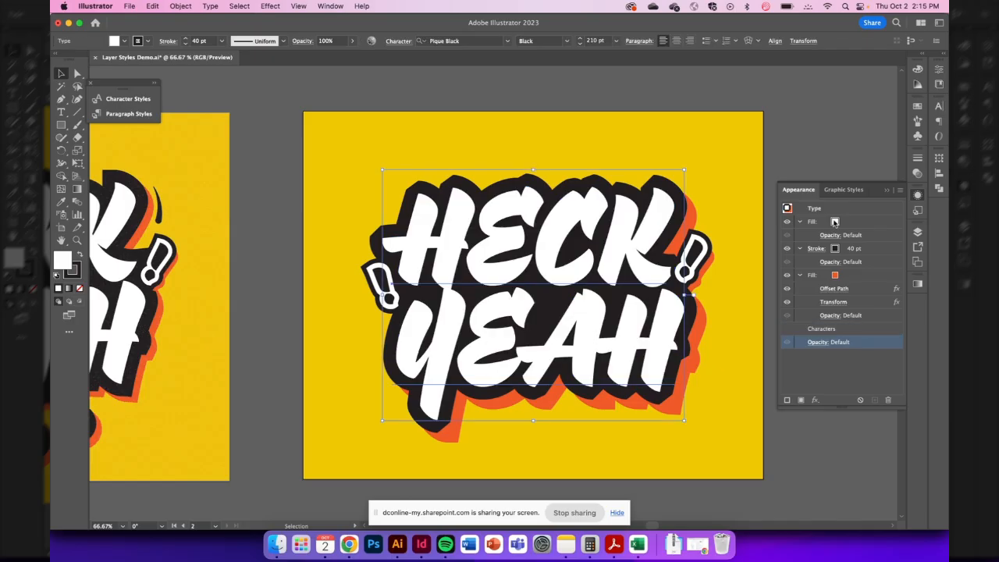
left_click(817, 399)
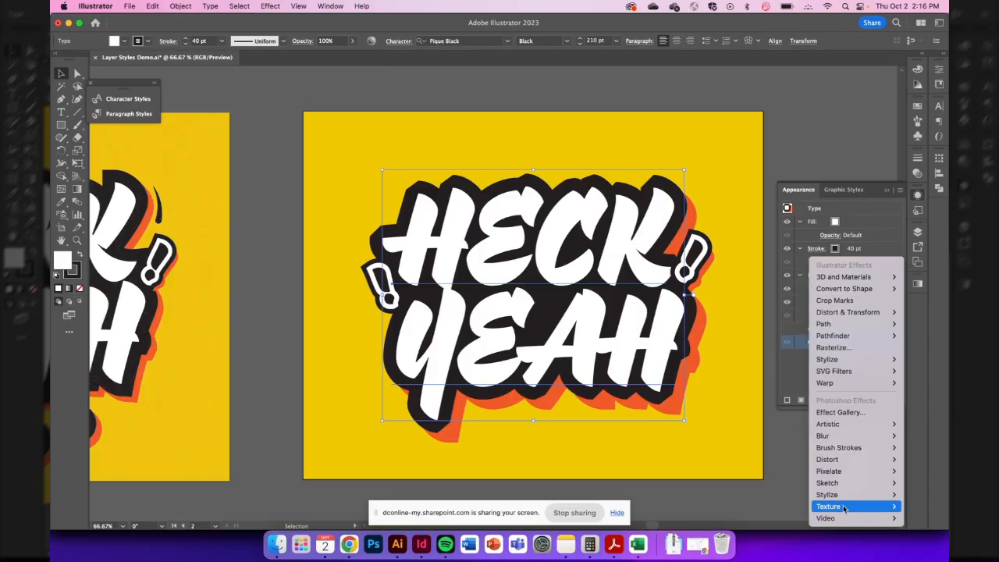
mouse_move(837, 340)
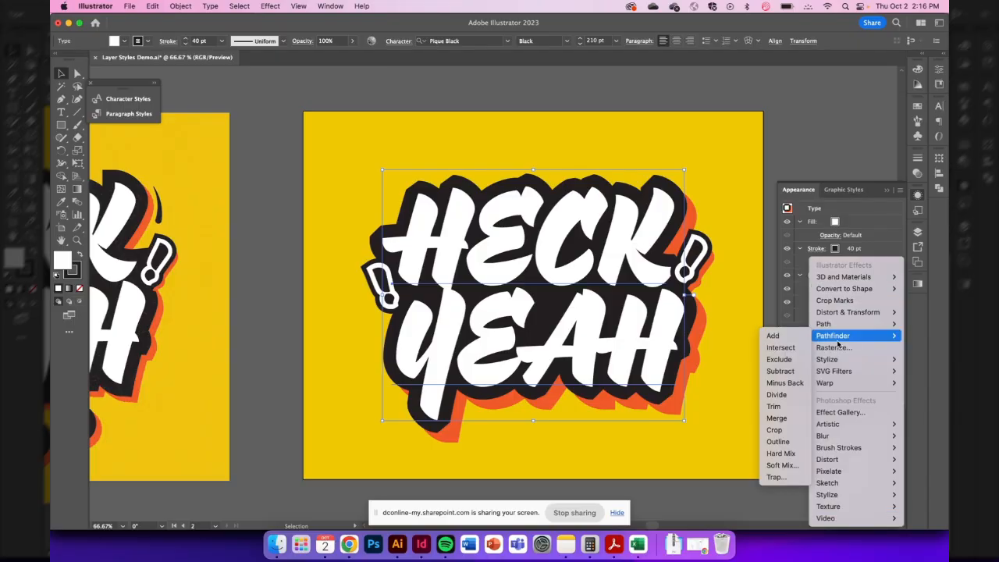
left_click(769, 276)
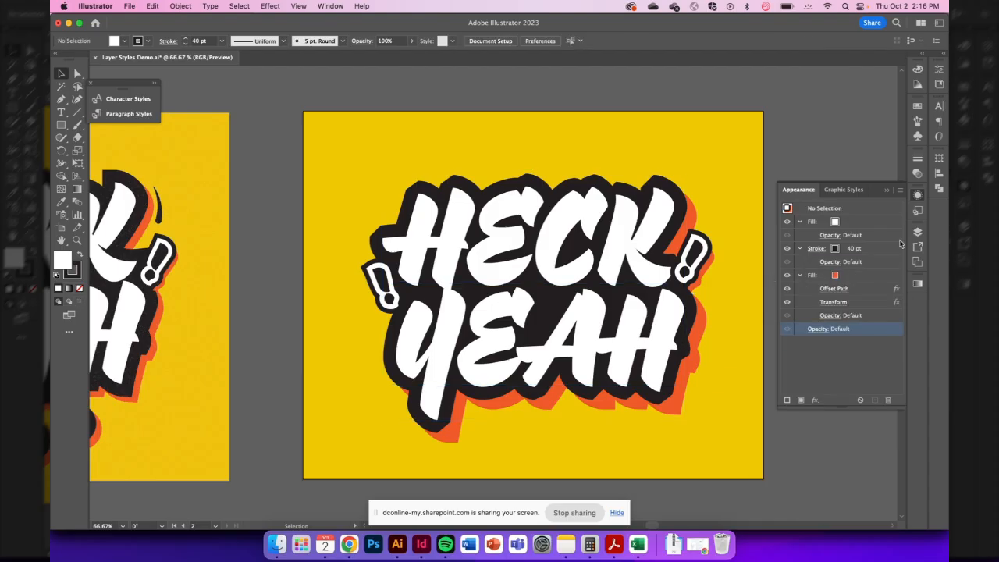
left_click(917, 195)
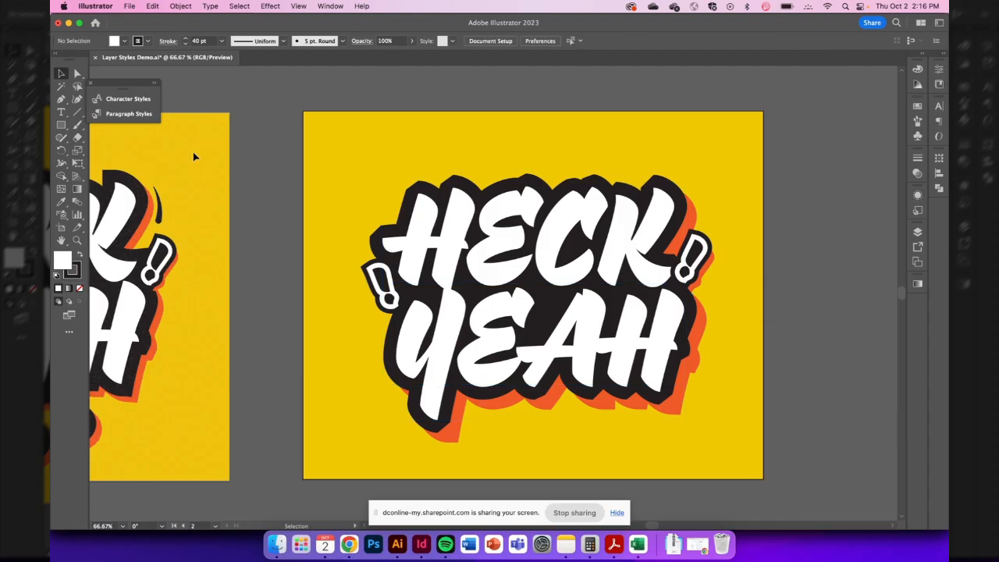
Unlock the Grain layer
left_click(916, 233)
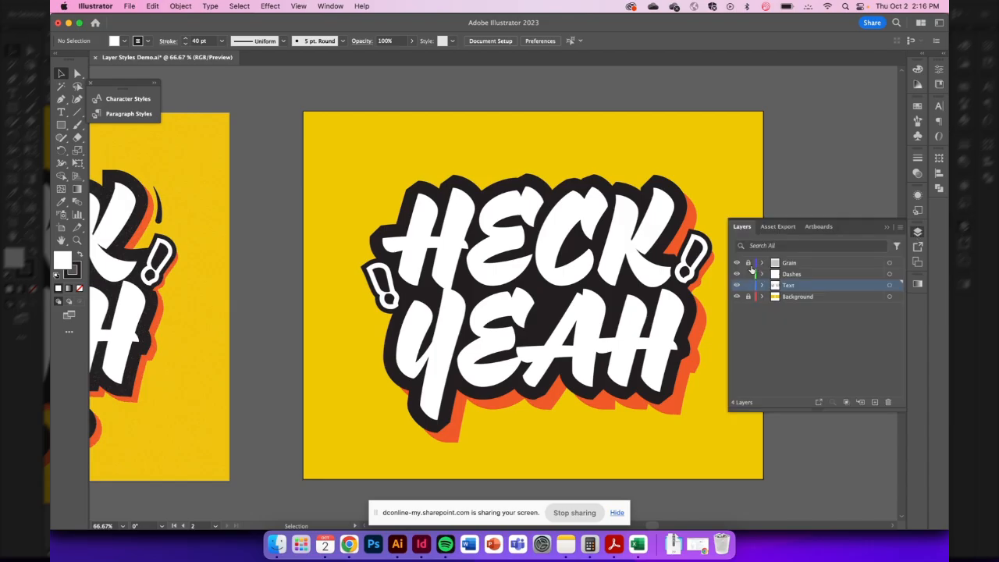
left_click(747, 263)
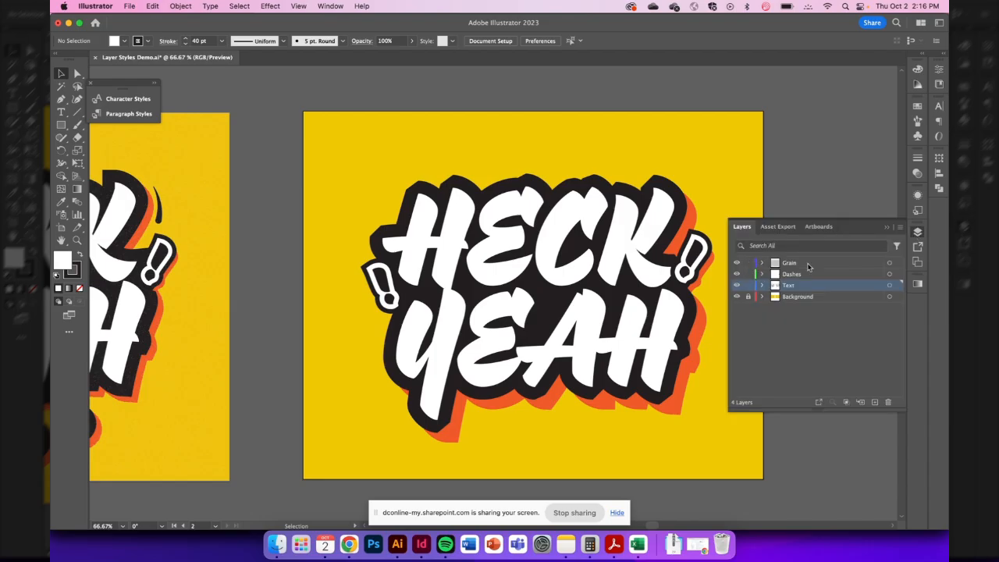
Start a Roughen effect on the HECK YEAH text's orange shadow fill
left_click(692, 365)
left_click(919, 196)
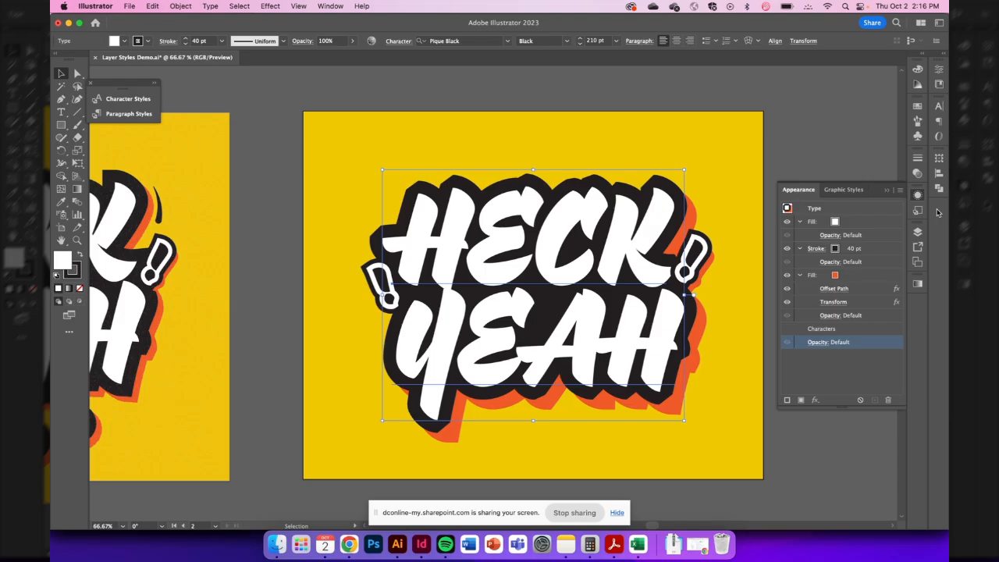
left_click(861, 275)
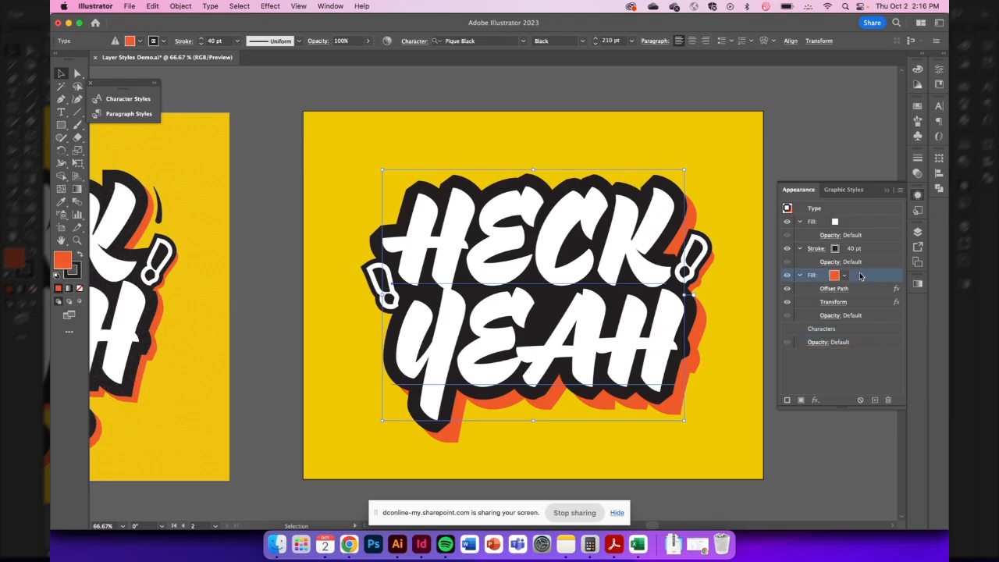
left_click(813, 398)
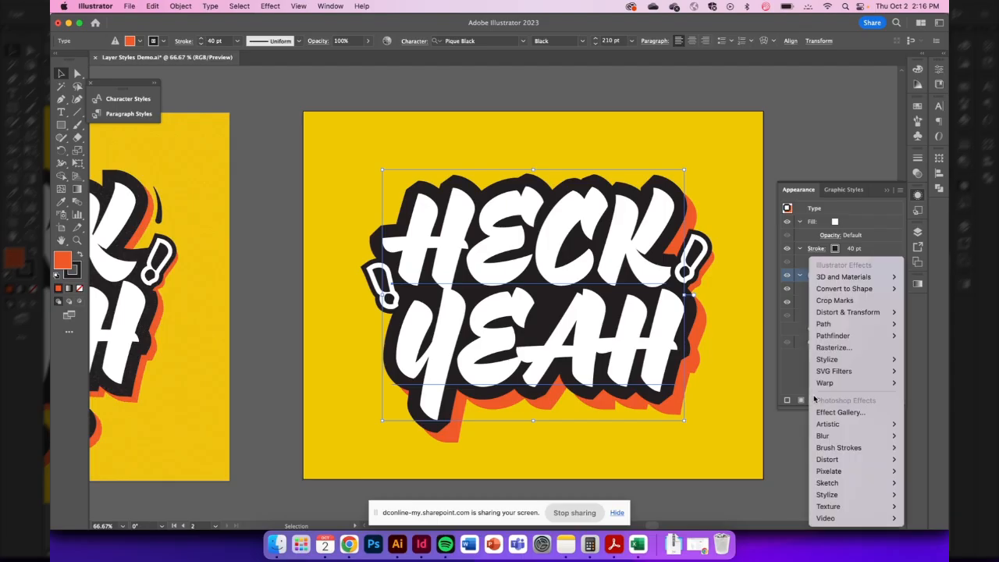
mouse_move(850, 359)
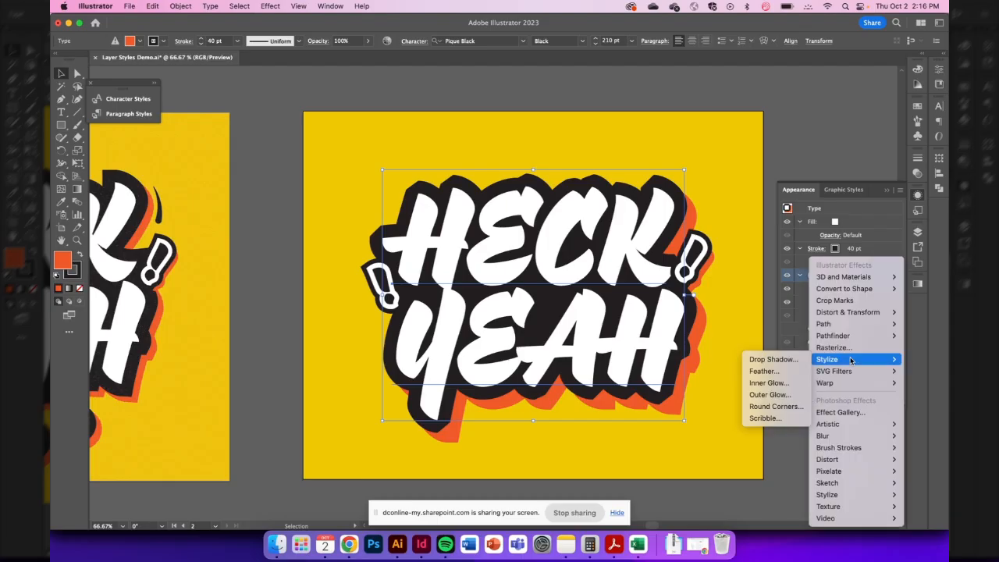
mouse_move(869, 316)
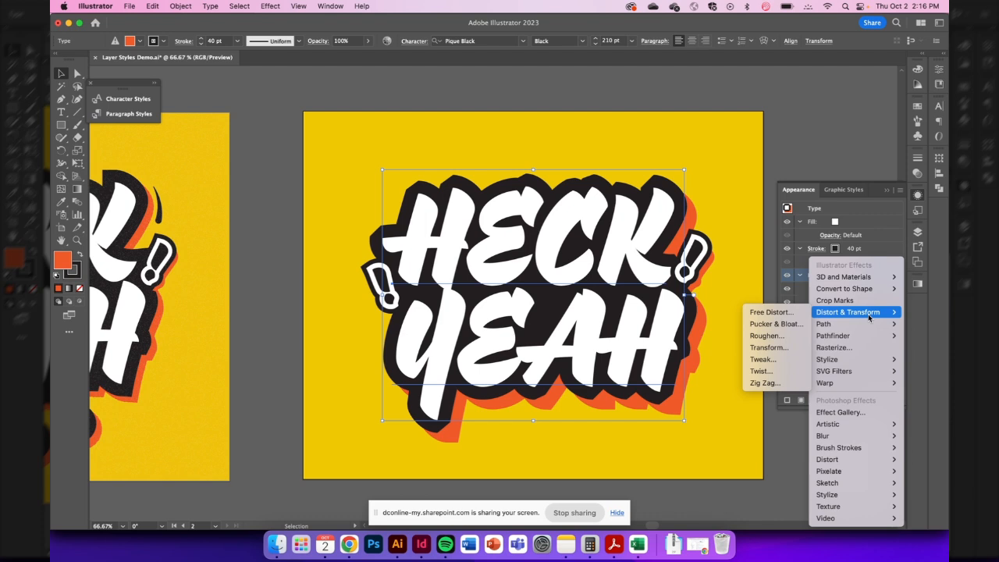
left_click(788, 340)
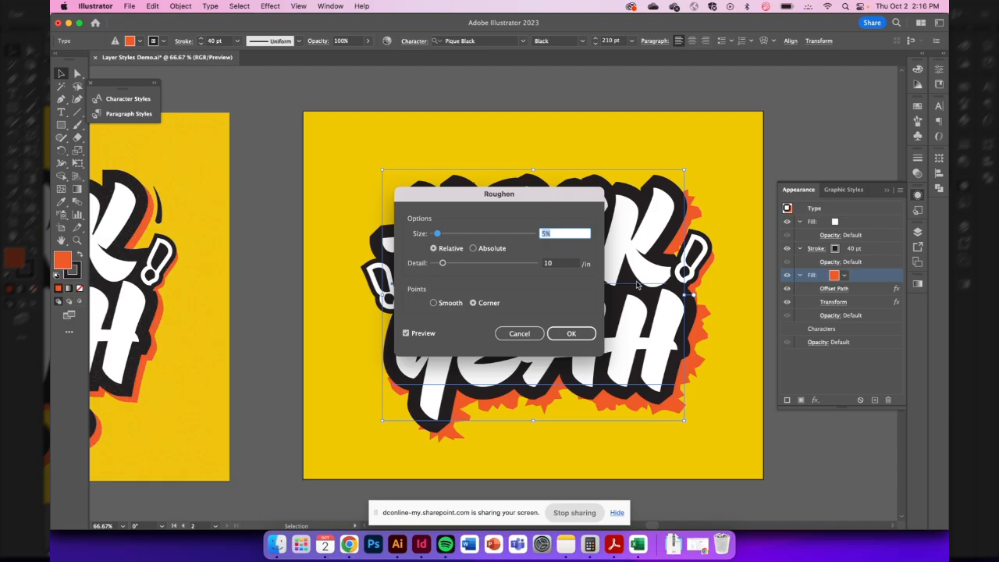
Try Roughen sizes of 0.1% and 0.5% on the orange fill, comparing smooth and corner points
type("0.1")
key("Tab")
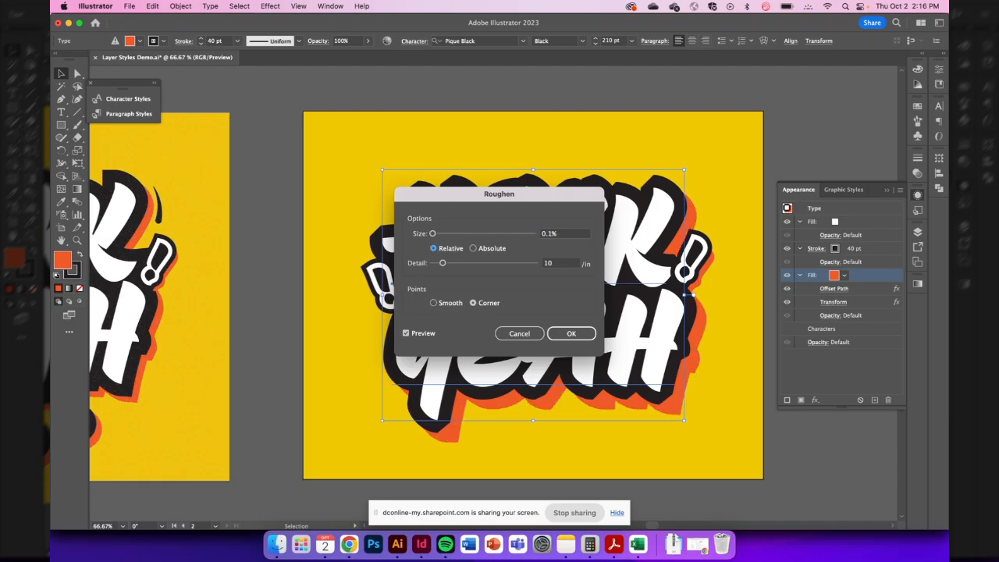
left_click(548, 234)
key("BackSpace")
type("5")
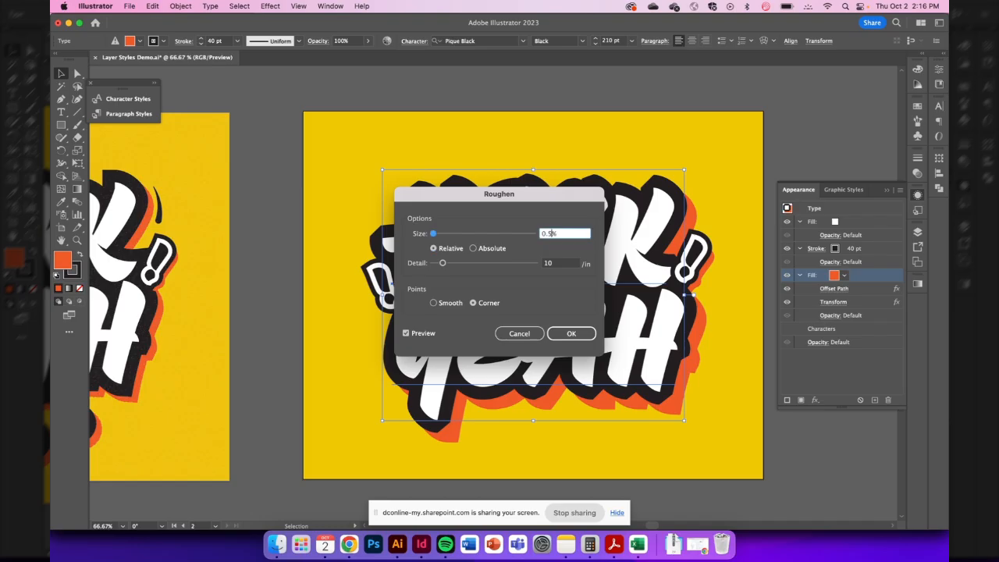
key("Tab")
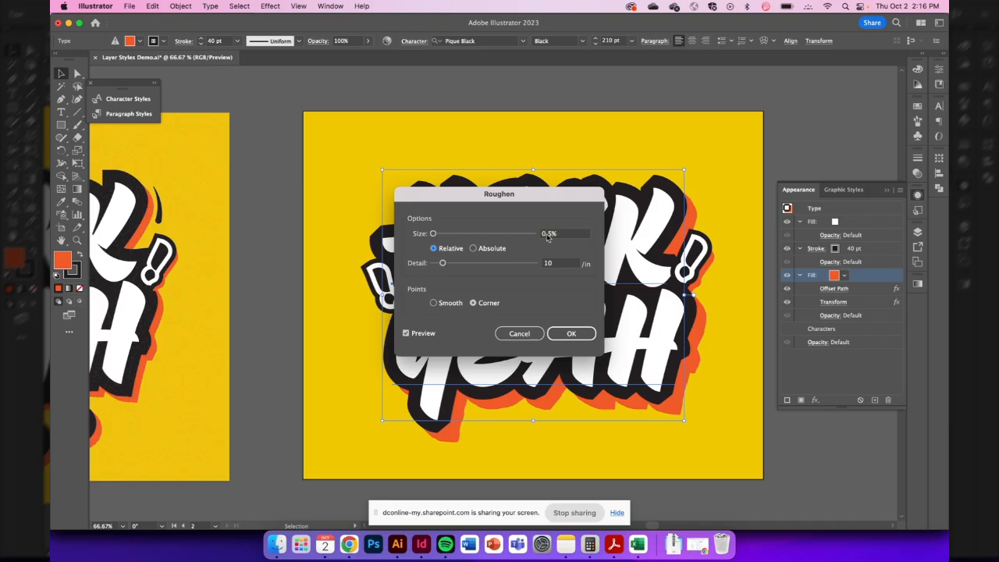
left_click(437, 303)
left_click(473, 302)
Apply the Roughen effect with a relative size of 0.2%, a detail of 79 per inch and corner points
left_click(478, 264)
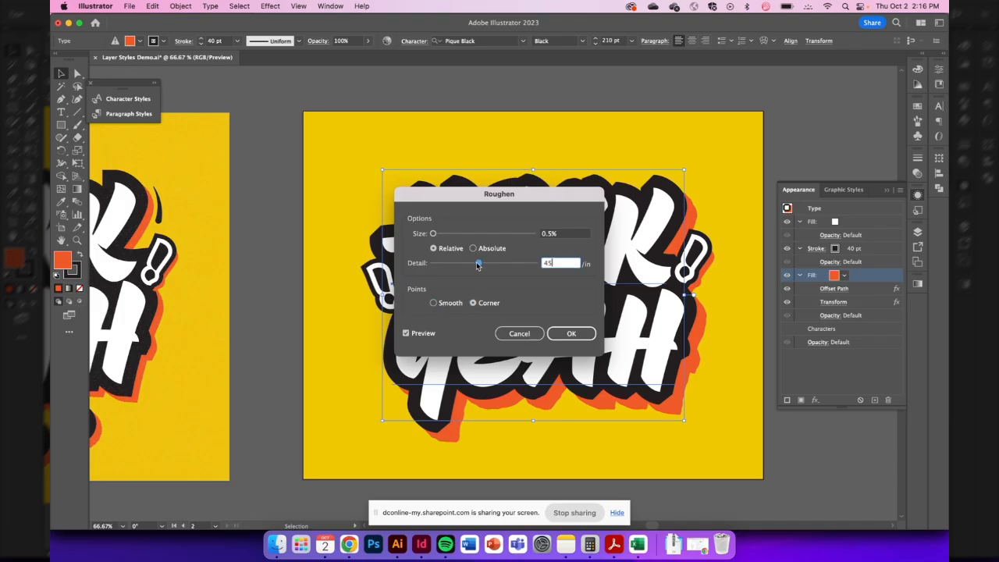
left_click_drag(477, 265, 514, 266)
left_click(549, 235)
type("0.2")
key("Tab")
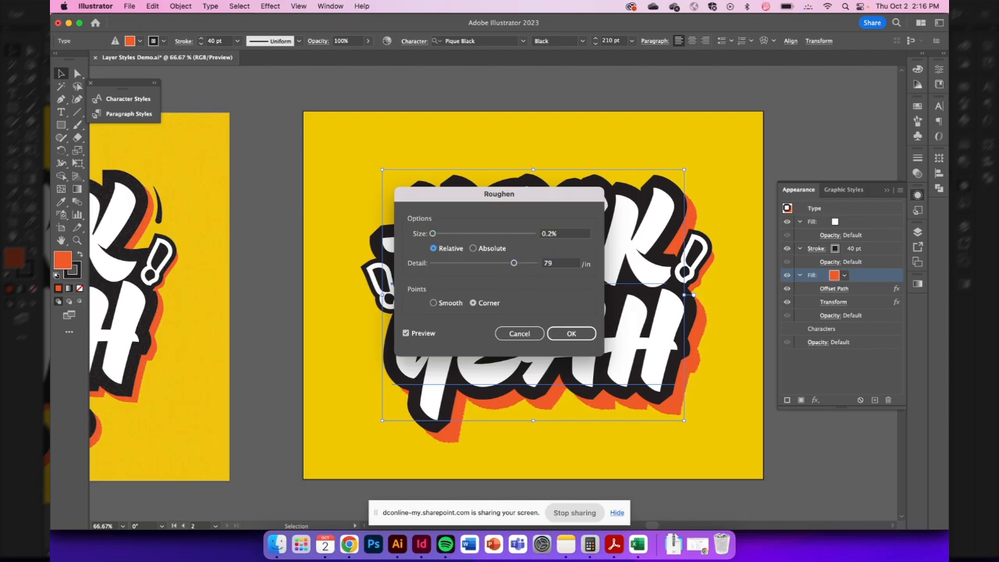
left_click(575, 336)
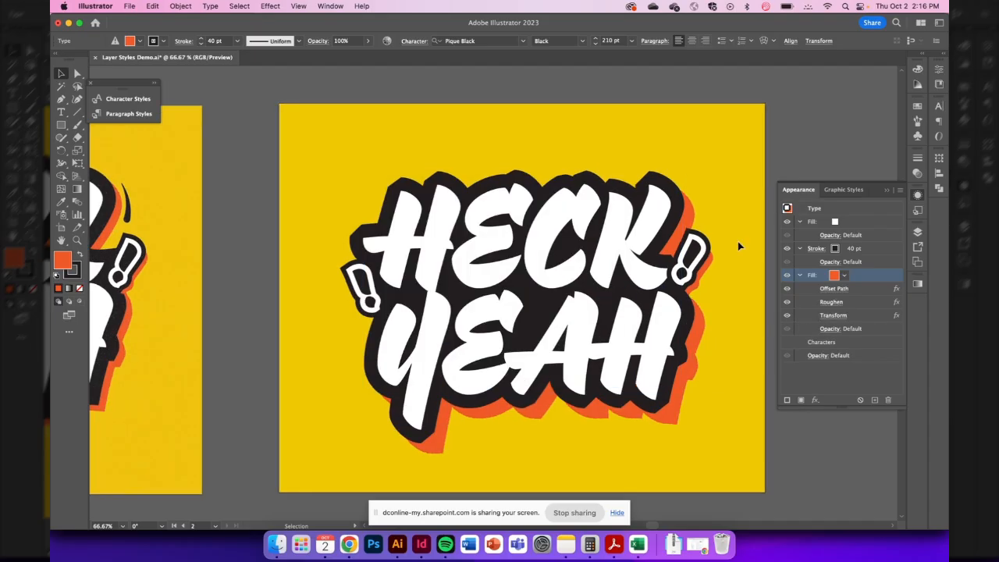
Inspect the roughened shadow edge up close and select the right exclamation mark
scroll(737, 241, "up", 5)
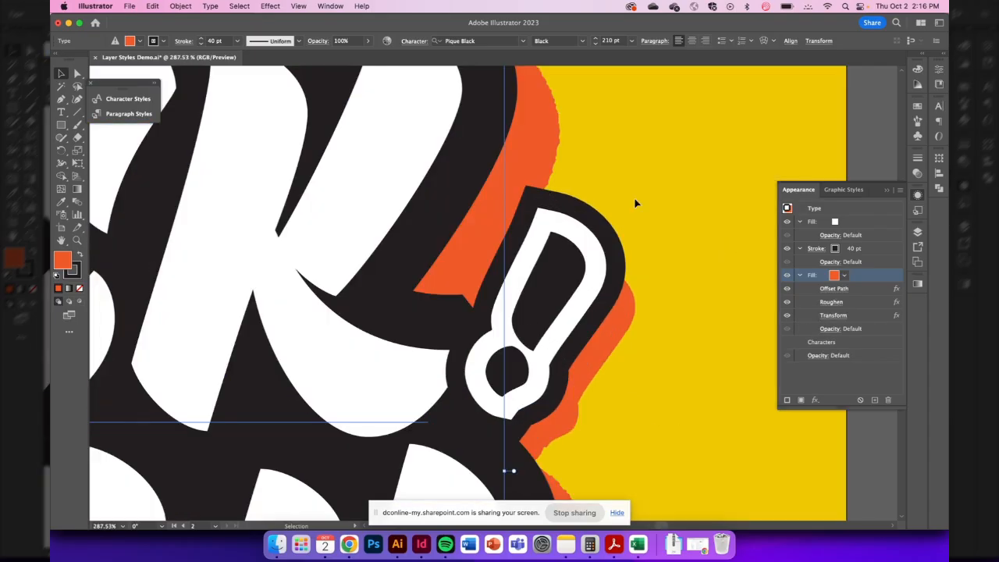
scroll(676, 337, "down", 4)
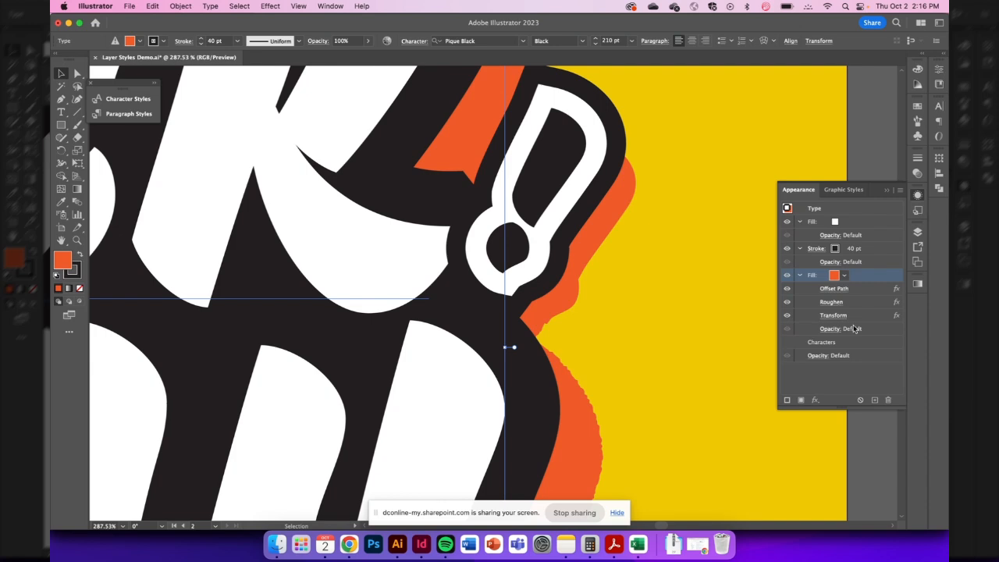
left_click(559, 140)
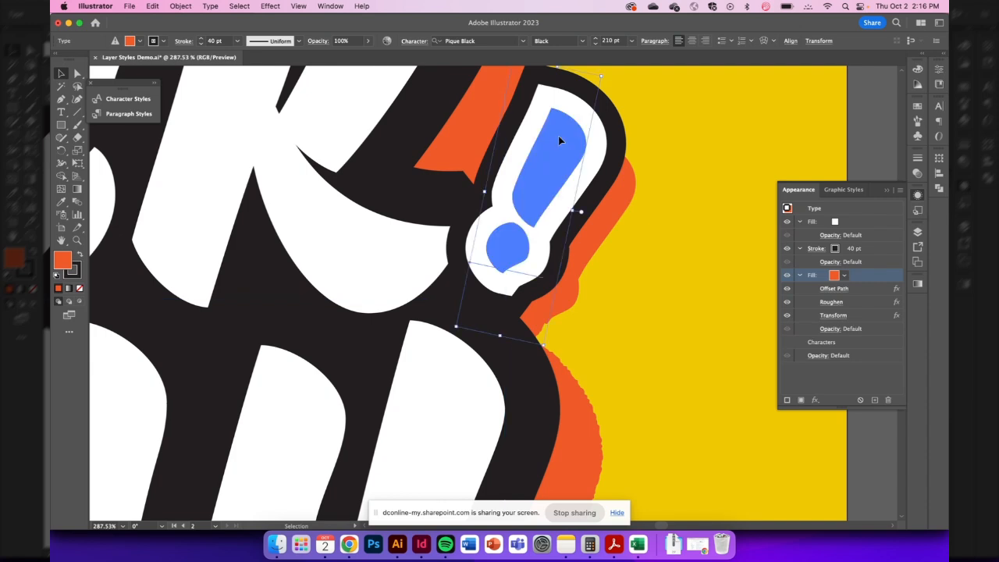
left_click(815, 400)
mouse_move(847, 316)
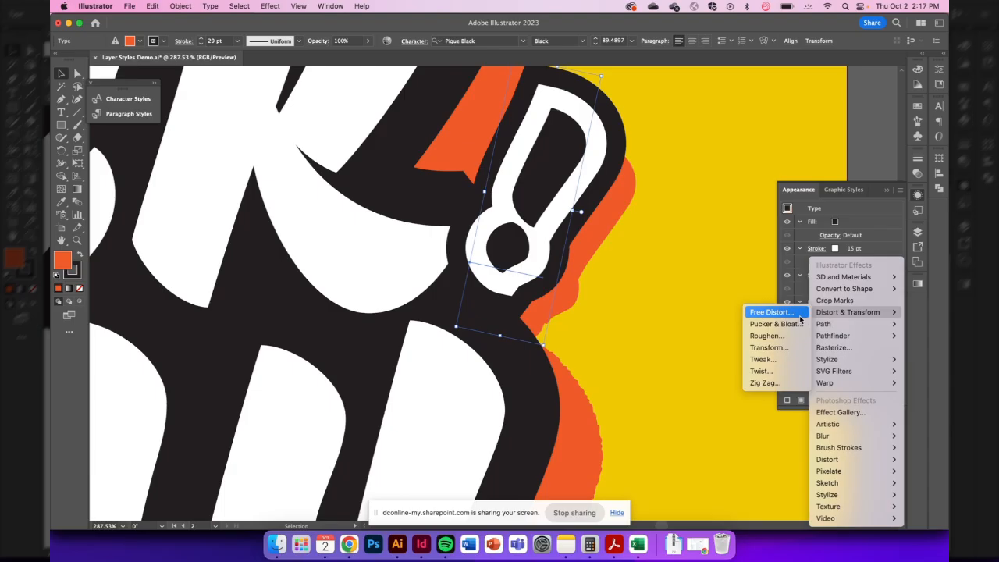
left_click(790, 335)
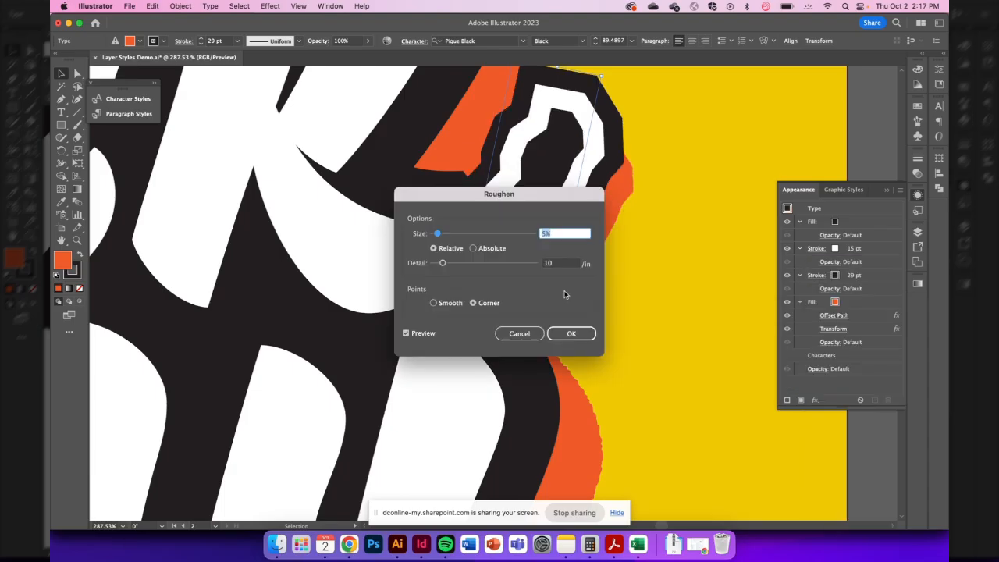
left_click(519, 333)
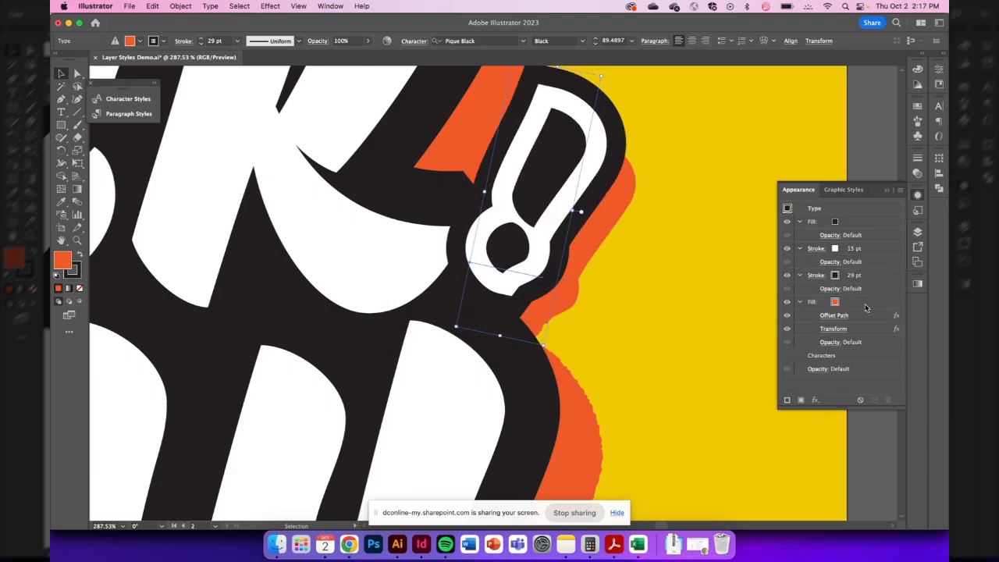
Add a Roughen effect to the right exclamation mark's orange fill with a size of 0.5%, raising the detail past 65 per inch
left_click(892, 305)
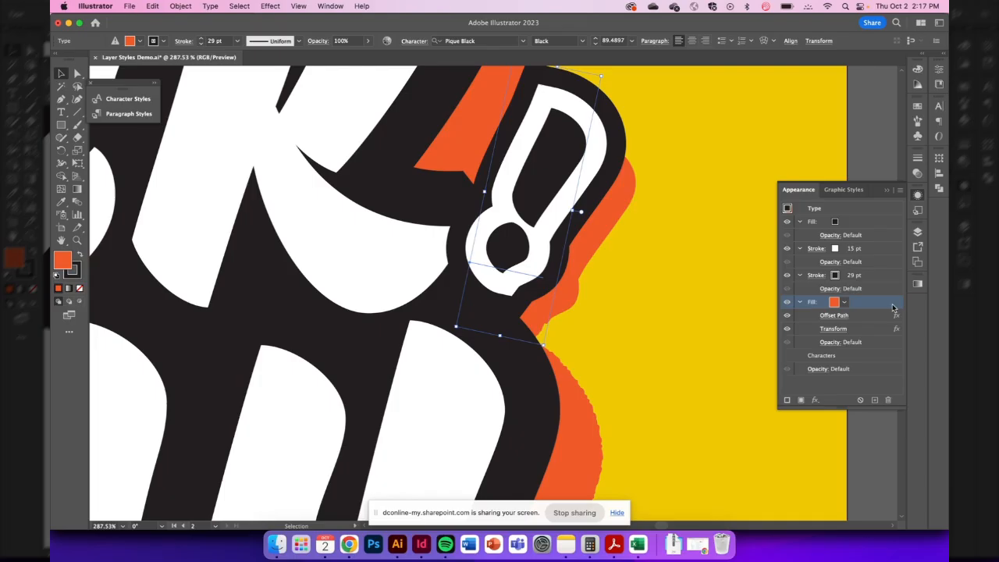
left_click(816, 400)
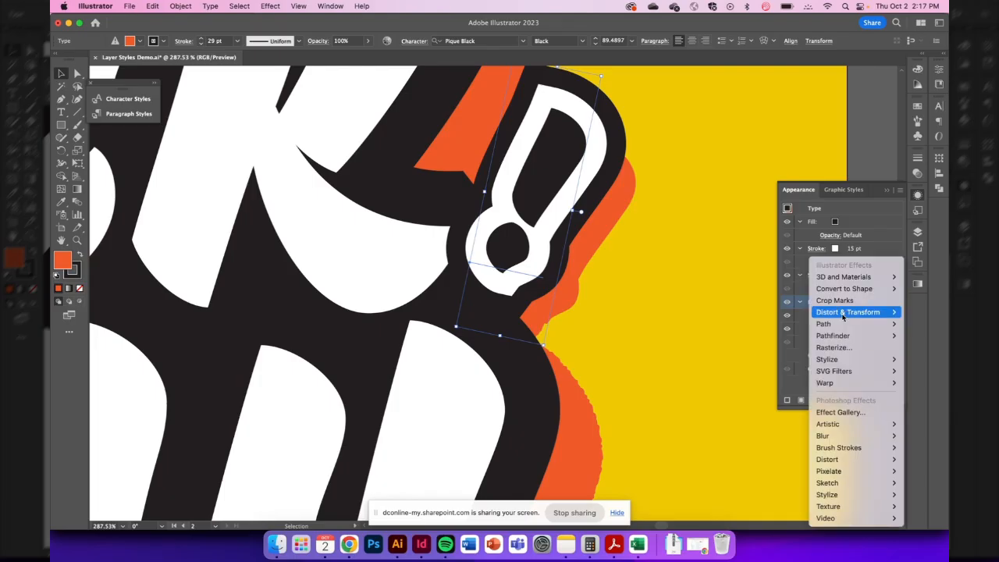
mouse_move(842, 314)
left_click(785, 341)
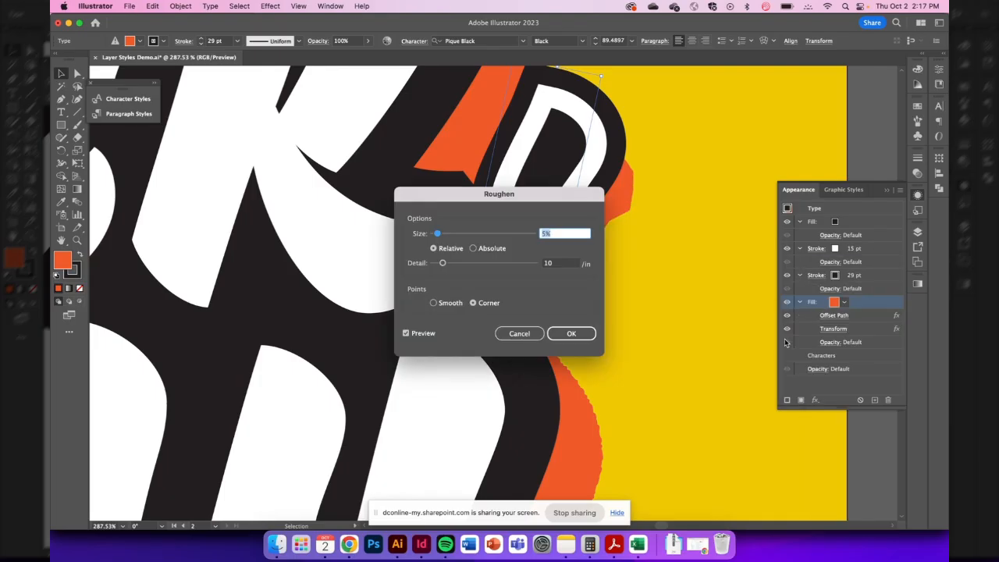
type("0.5")
key("Tab")
key("Tab")
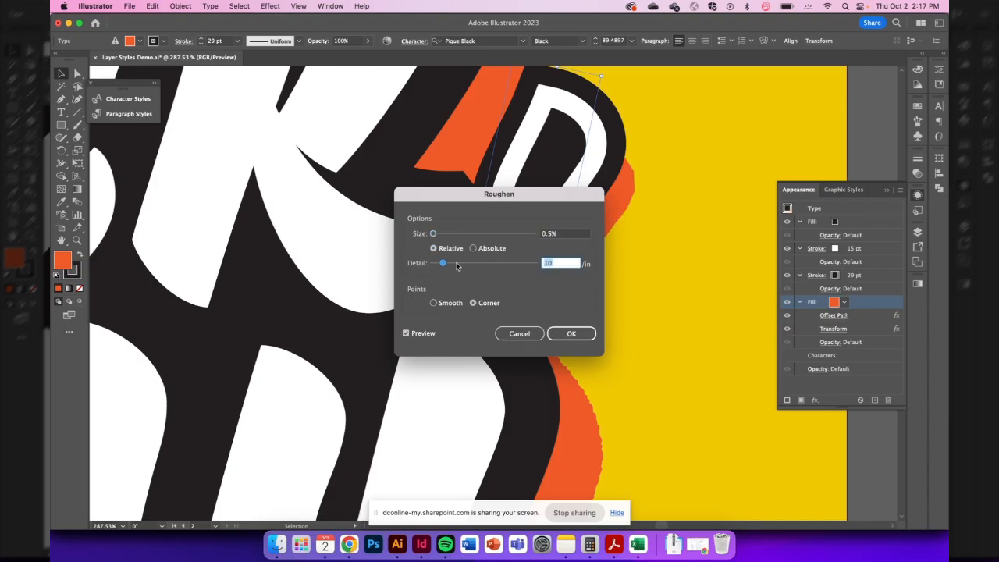
type("65")
left_click_drag(509, 217, 342, 218)
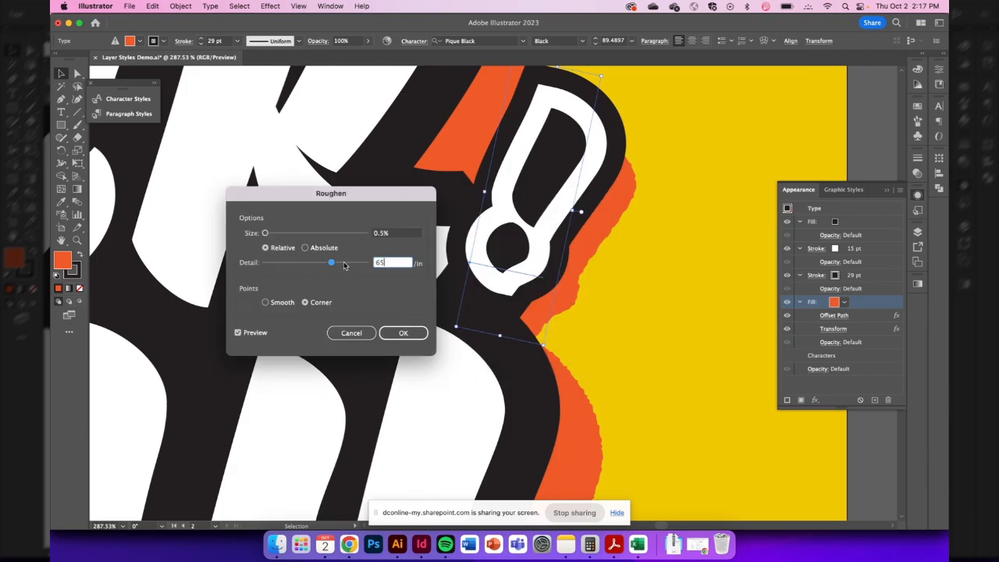
left_click_drag(345, 263, 351, 264)
left_click(396, 333)
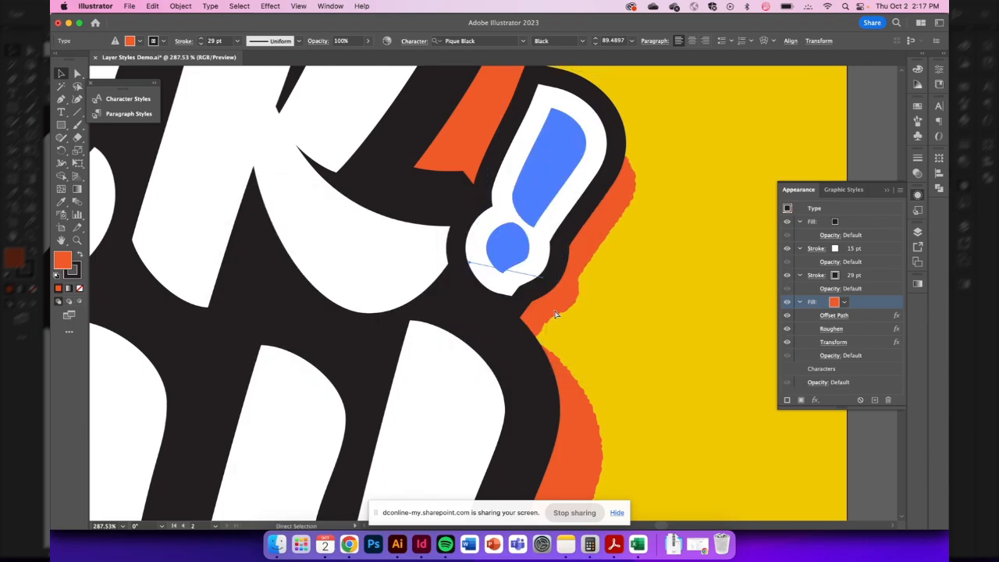
Examine the roughened orange shadow edges along the lettering and clear the selection
key("super+0")
scroll(645, 307, "up", 5)
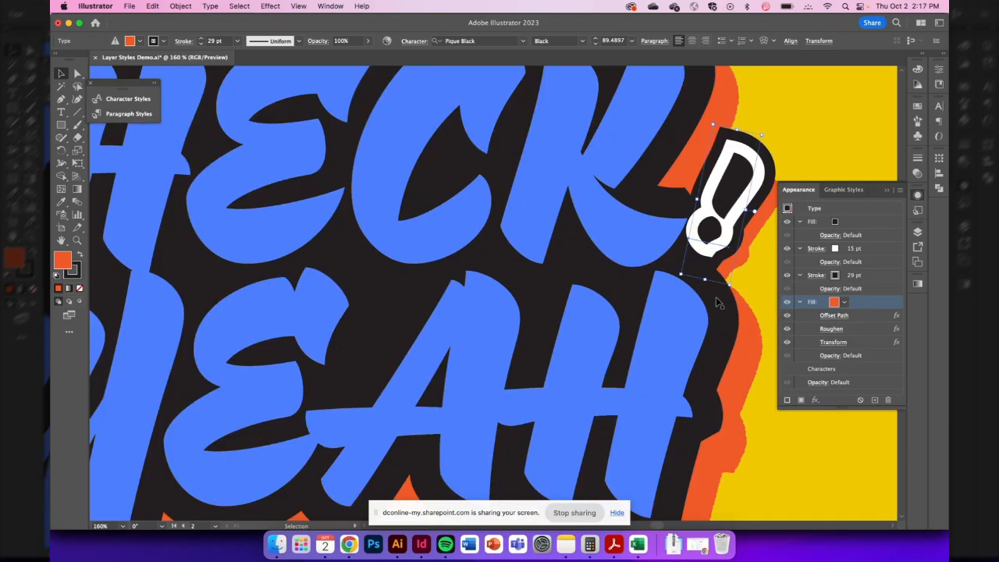
scroll(724, 334, "down", 5)
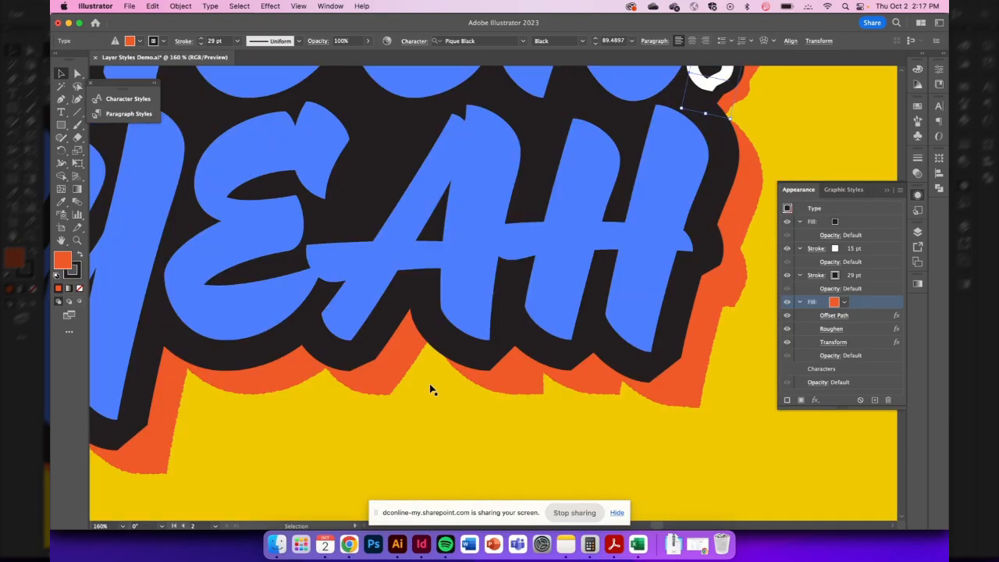
scroll(320, 403, "down", 3)
scroll(320, 403, "down", 3)
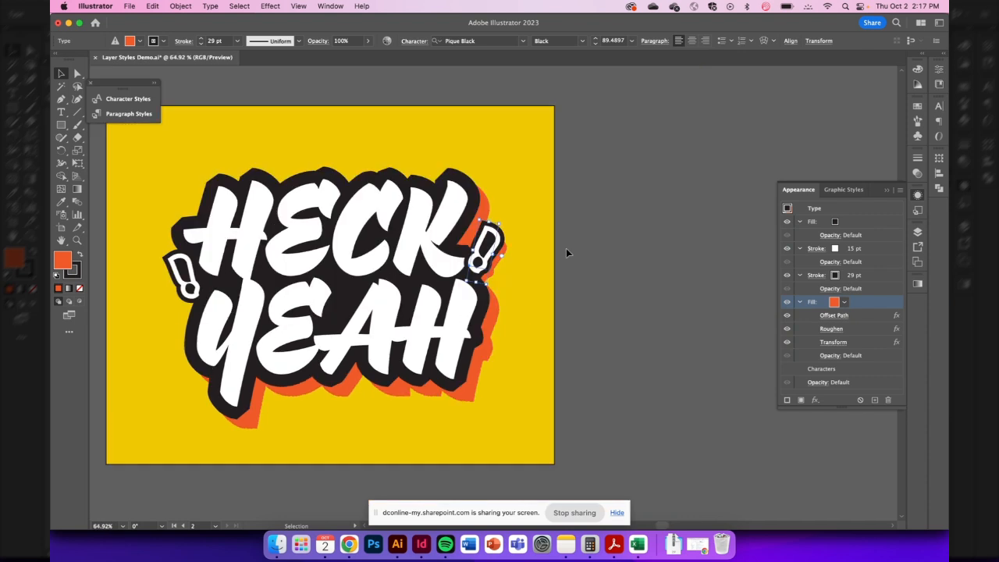
left_click(568, 252)
scroll(517, 220, "left", 3)
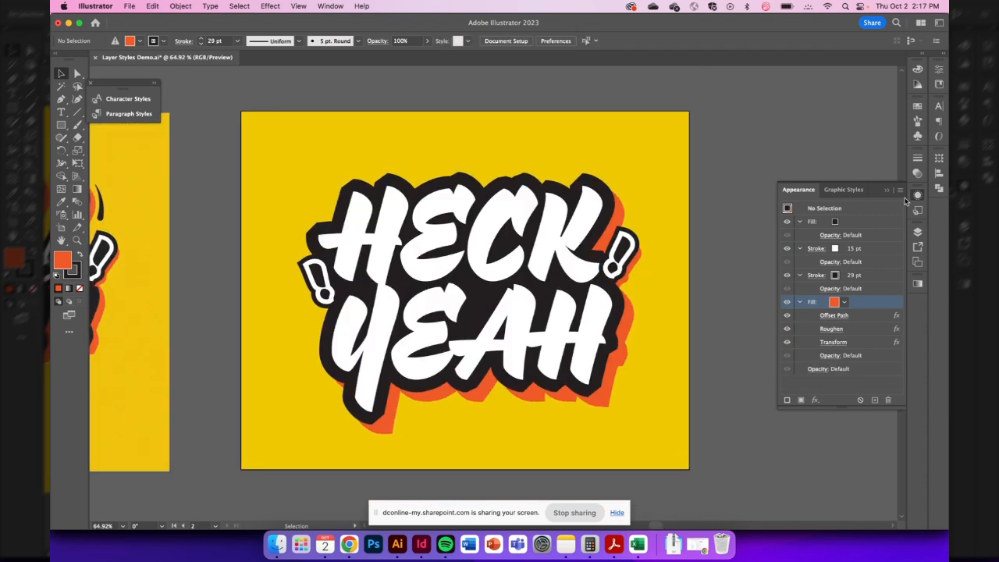
left_click(917, 195)
Examine the grain texture over the lettering and background on the finished reference artboard, and return to the working artboard
scroll(391, 229, "left", 5)
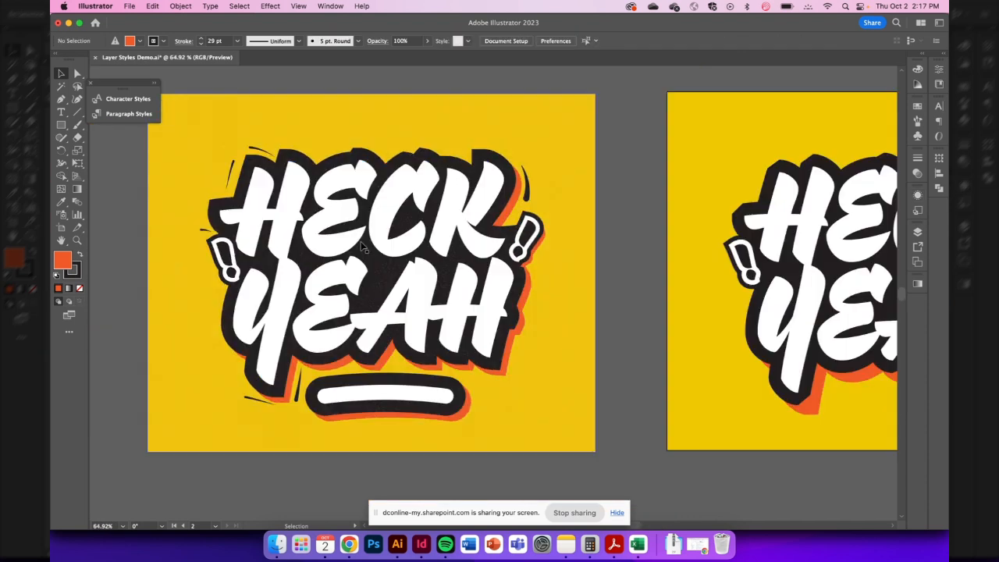
scroll(362, 247, "up", 5)
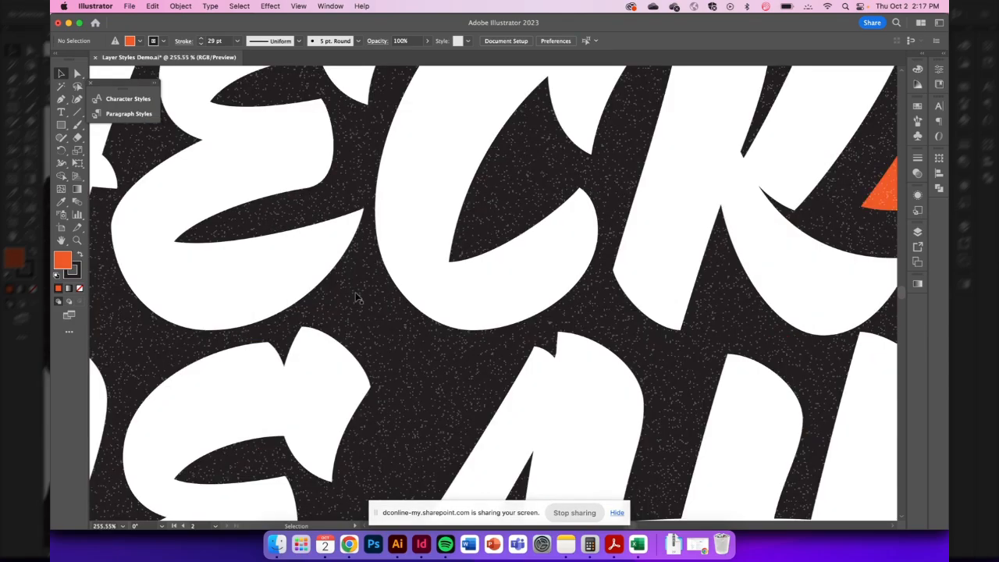
scroll(597, 173, "up", 3)
scroll(597, 173, "up", 8)
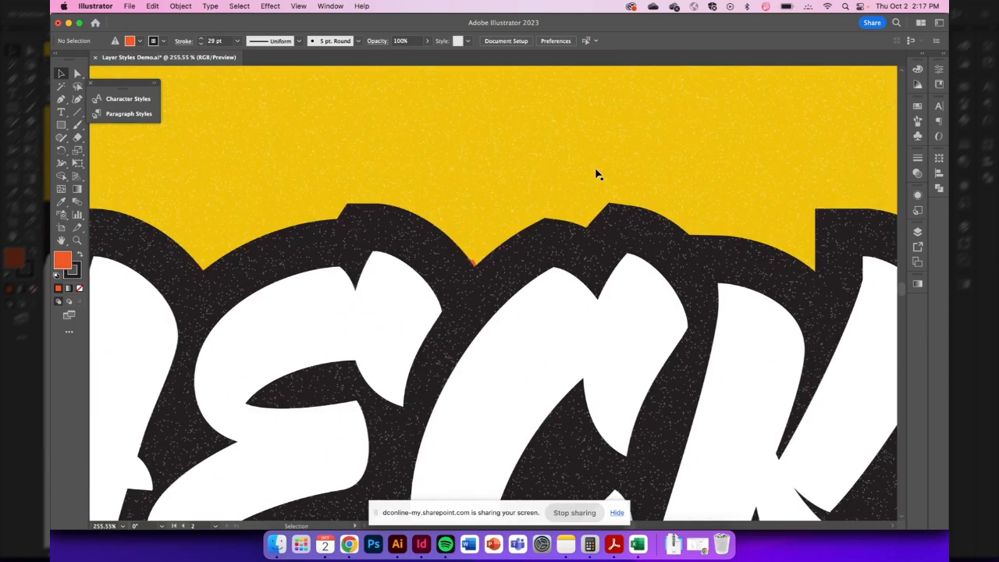
scroll(508, 91, "up", 4)
scroll(508, 91, "down", 5)
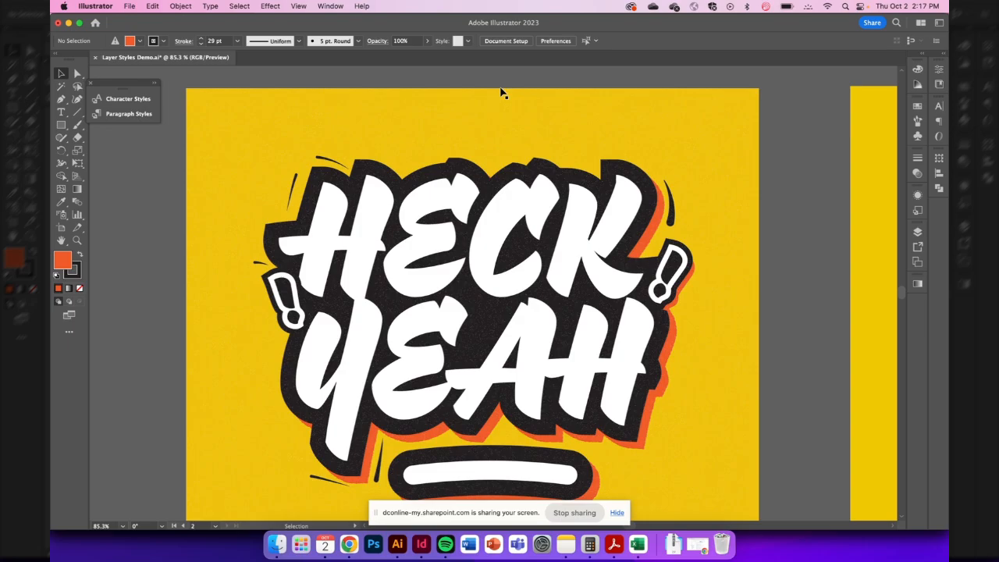
scroll(501, 93, "down", 2)
scroll(682, 179, "right", 10)
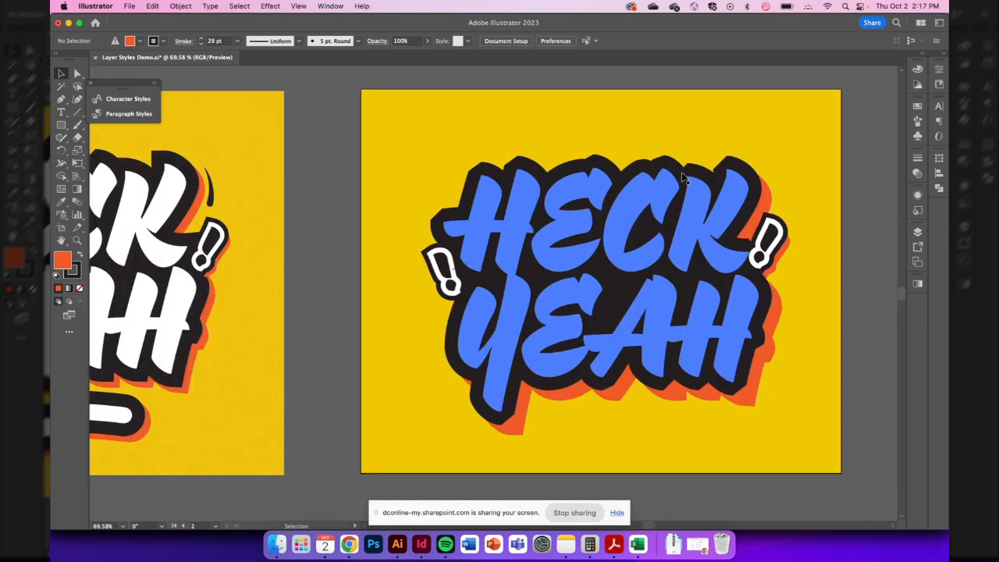
Draw a rectangle covering the whole working artboard on the Grain layer, with a near-black 231f20 fill and no stroke
scroll(681, 179, "right", 10)
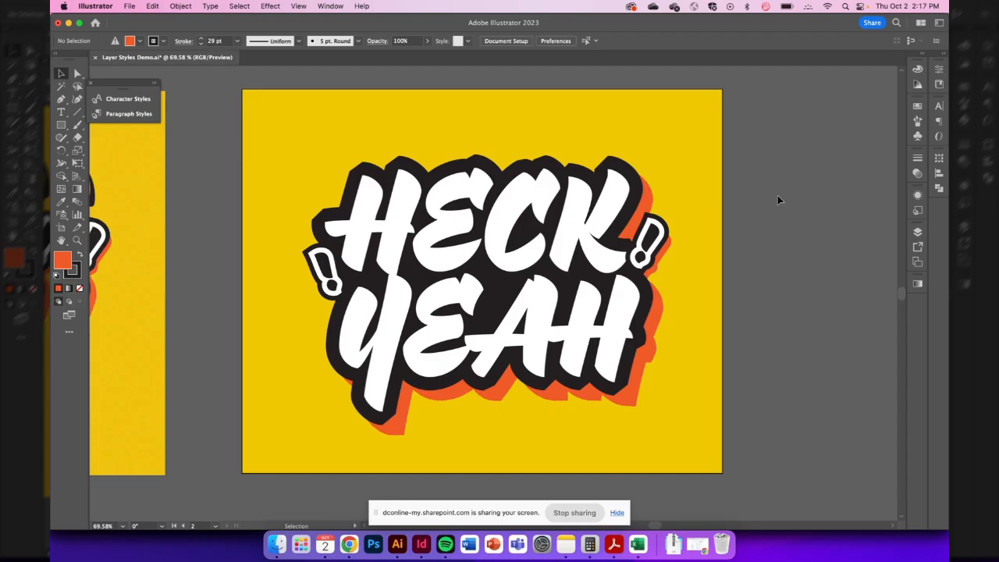
left_click(918, 234)
left_click(803, 261)
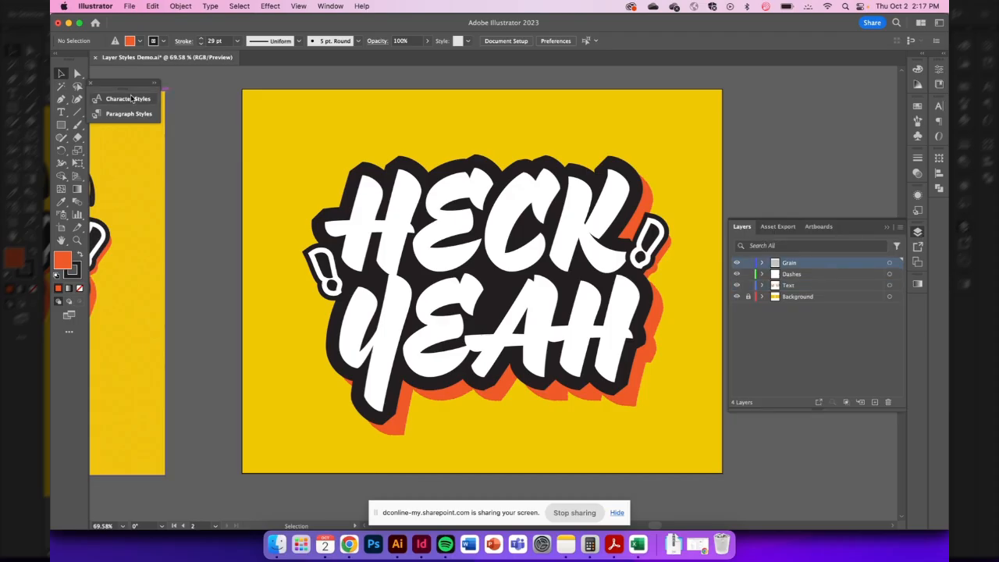
left_click(62, 124)
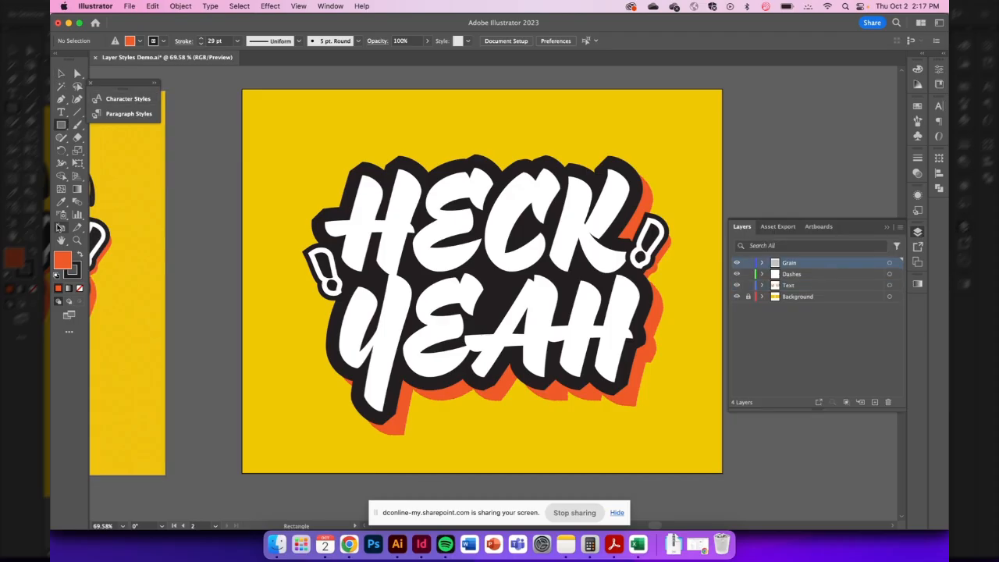
left_click(78, 255)
left_click(73, 268)
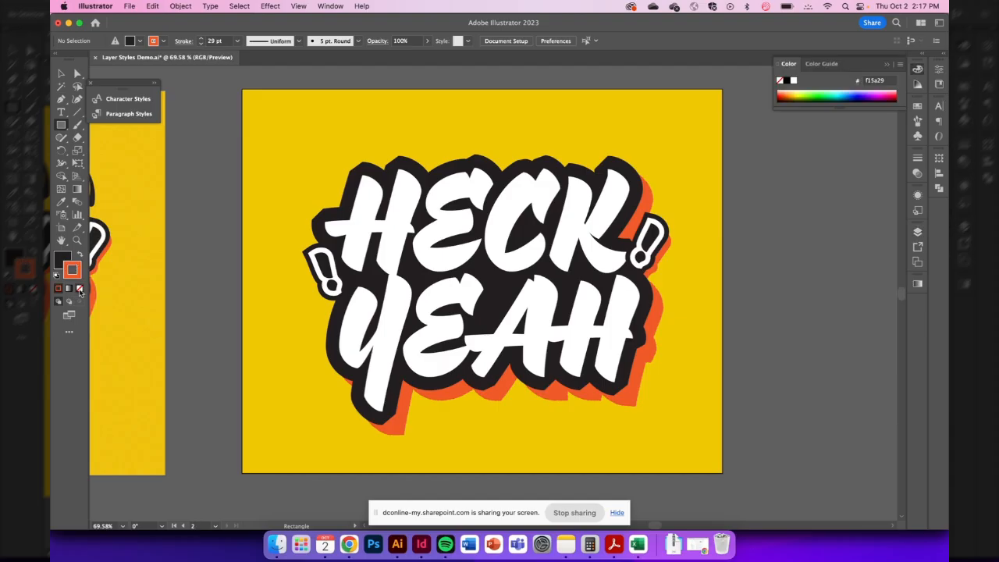
left_click(79, 287)
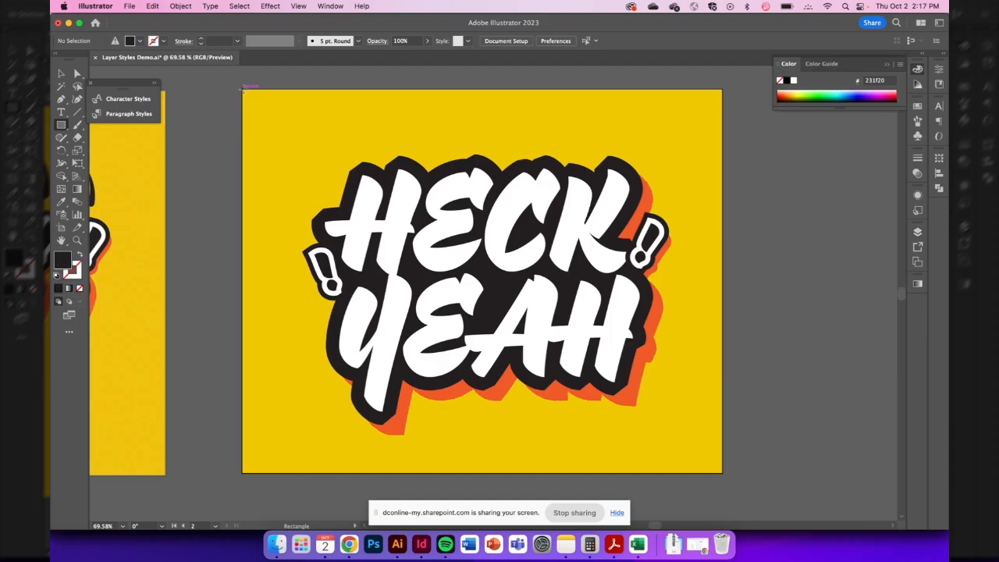
left_click_drag(243, 91, 722, 472)
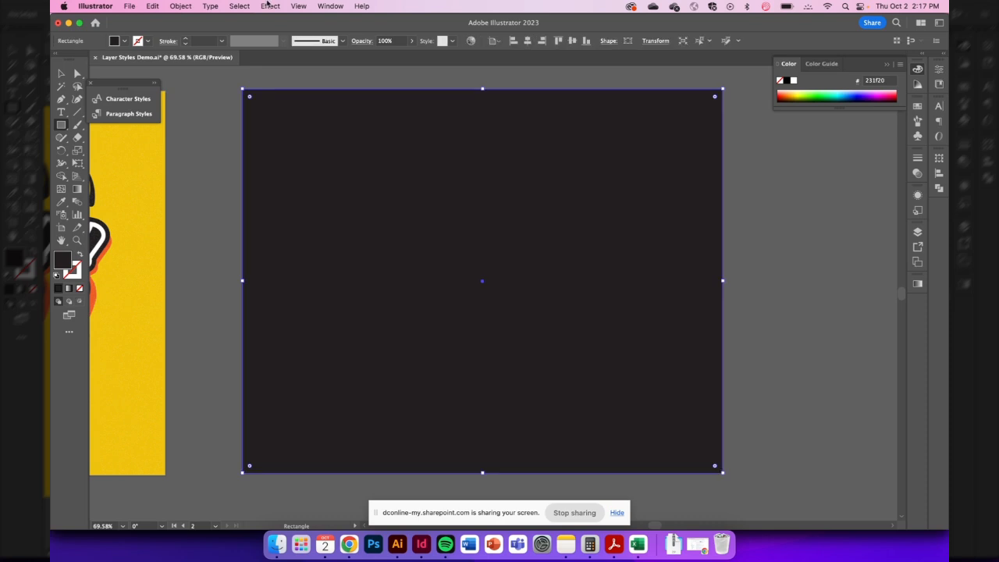
Apply a Grain texture effect to the black rectangle with an intensity of 47 and a contrast of 78
left_click(269, 6)
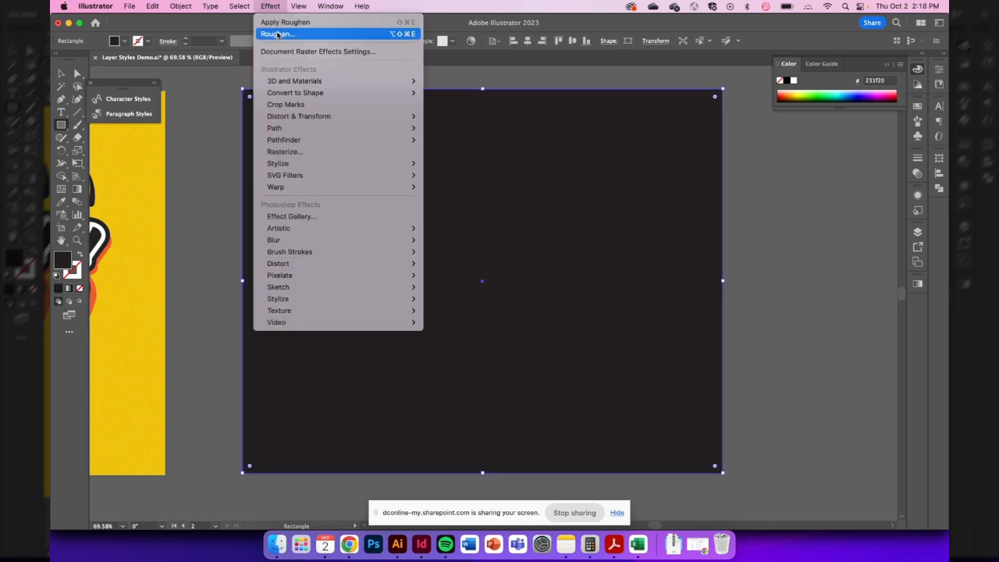
mouse_move(309, 141)
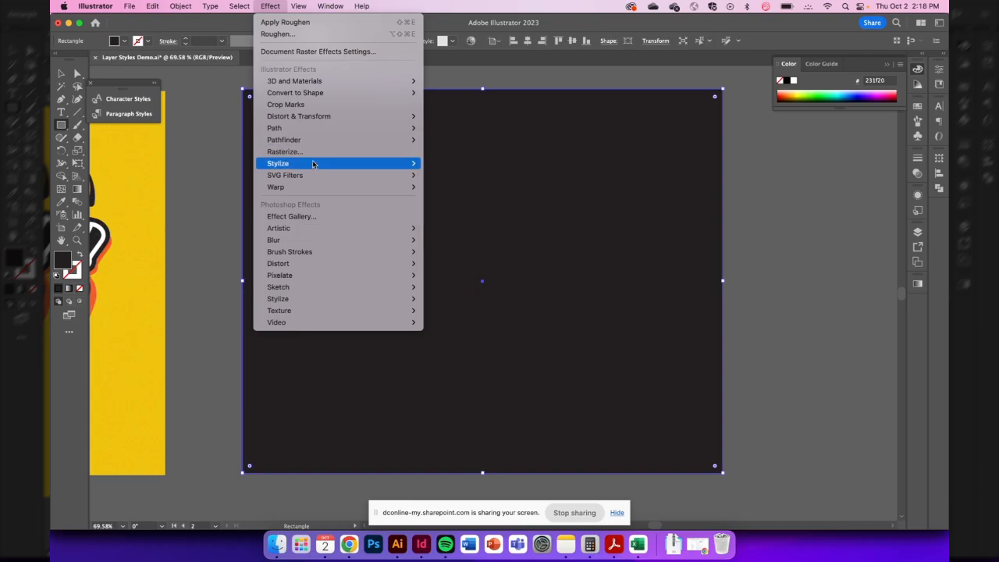
mouse_move(312, 164)
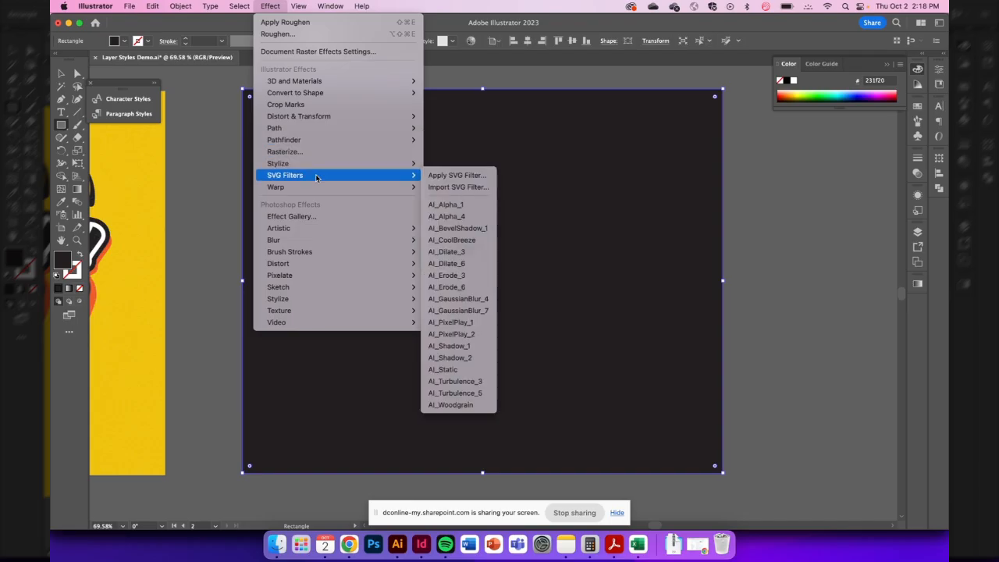
mouse_move(339, 288)
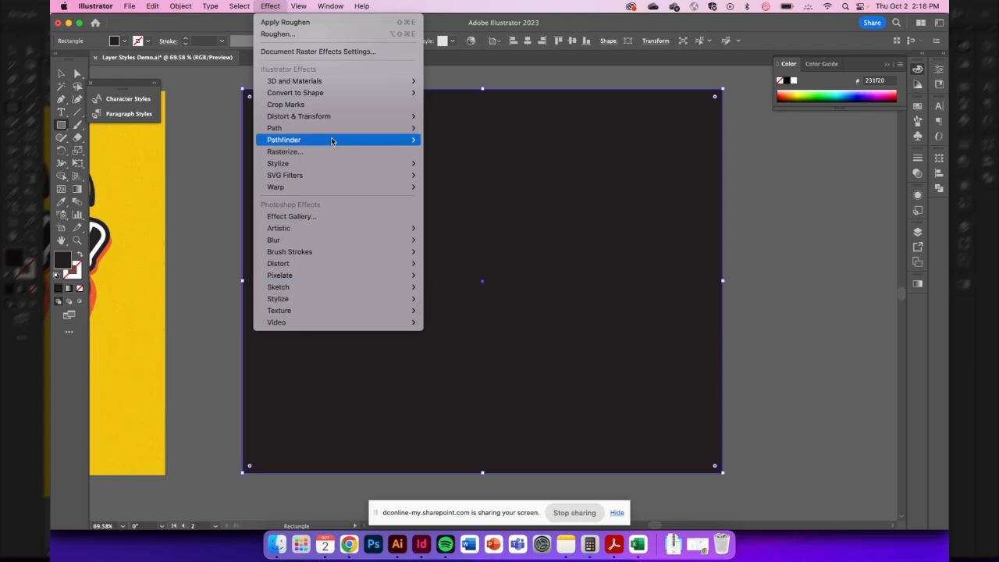
mouse_move(328, 114)
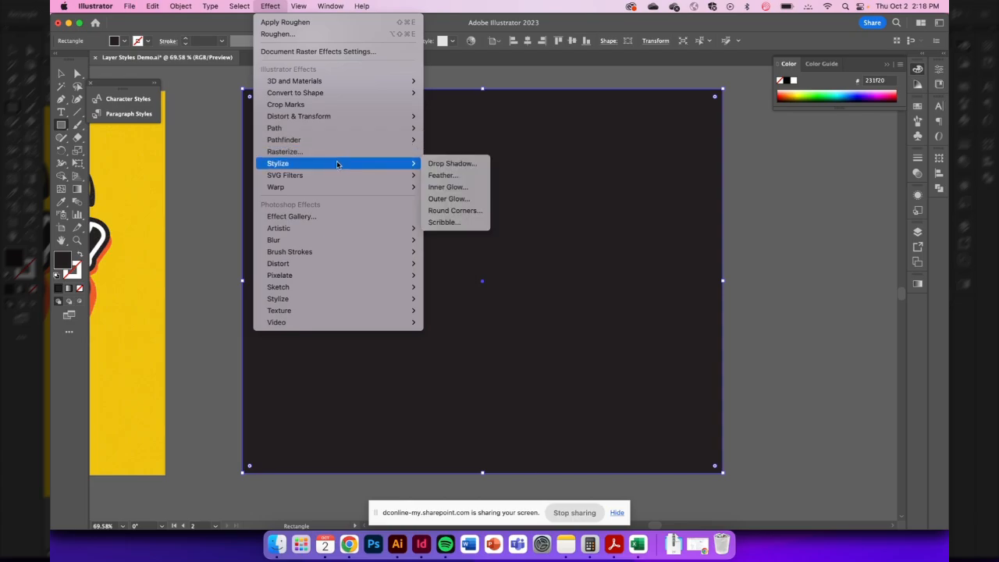
mouse_move(338, 230)
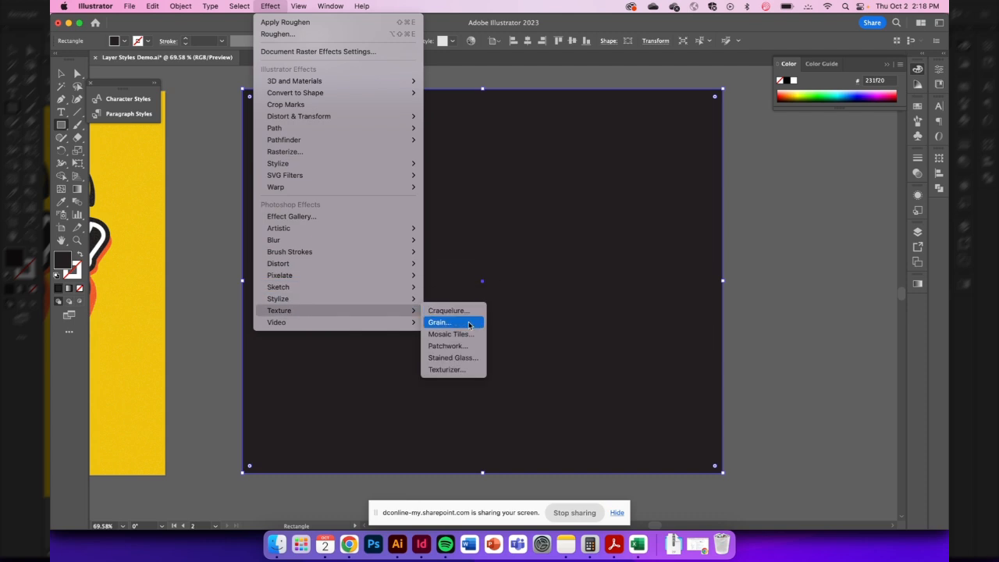
left_click(469, 323)
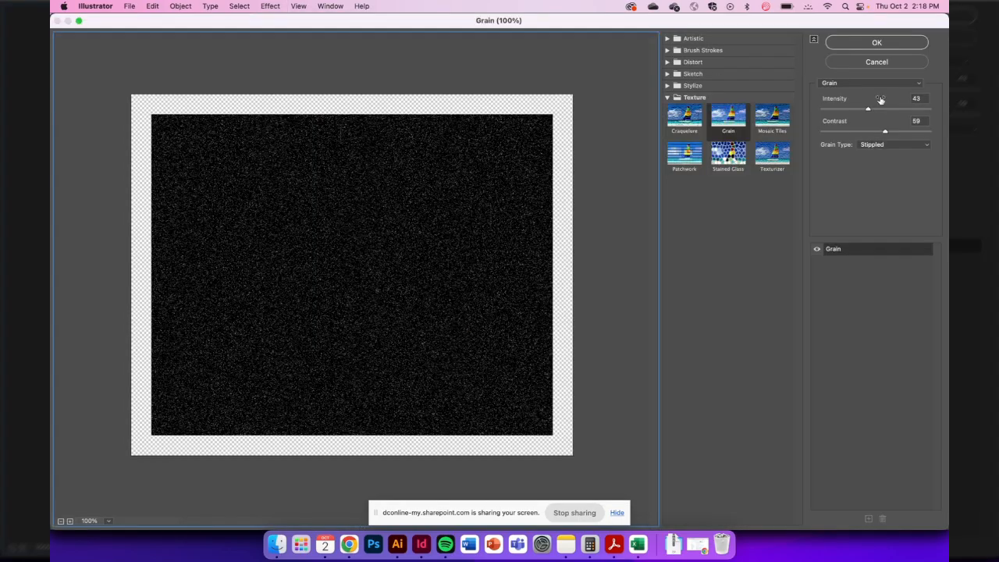
left_click(905, 132)
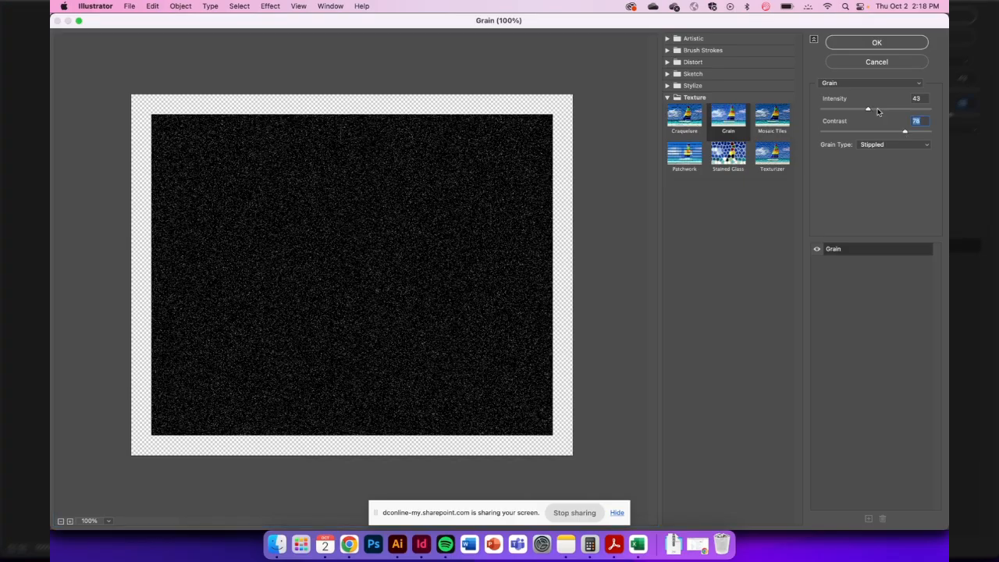
left_click(877, 110)
left_click_drag(878, 112, 872, 113)
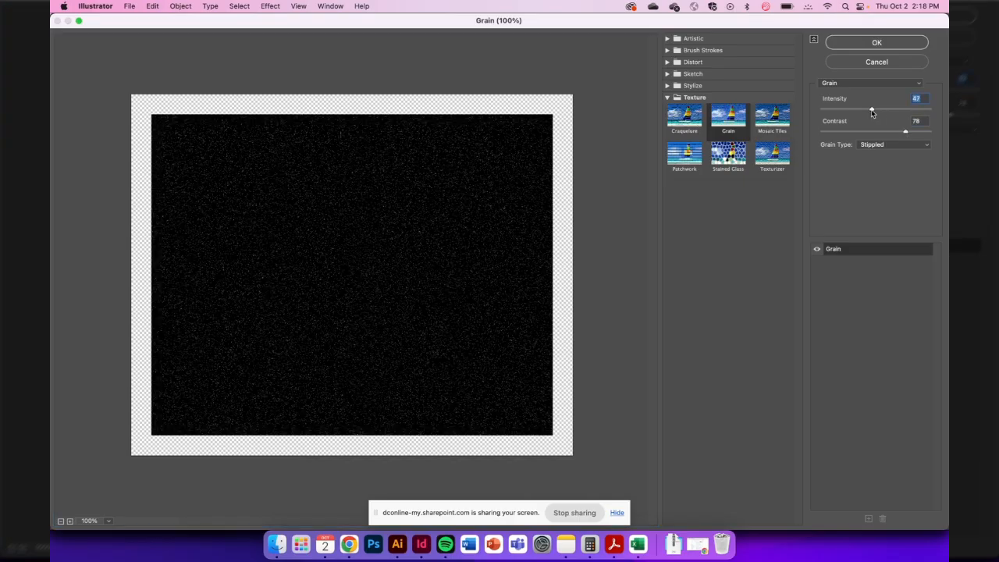
left_click(874, 43)
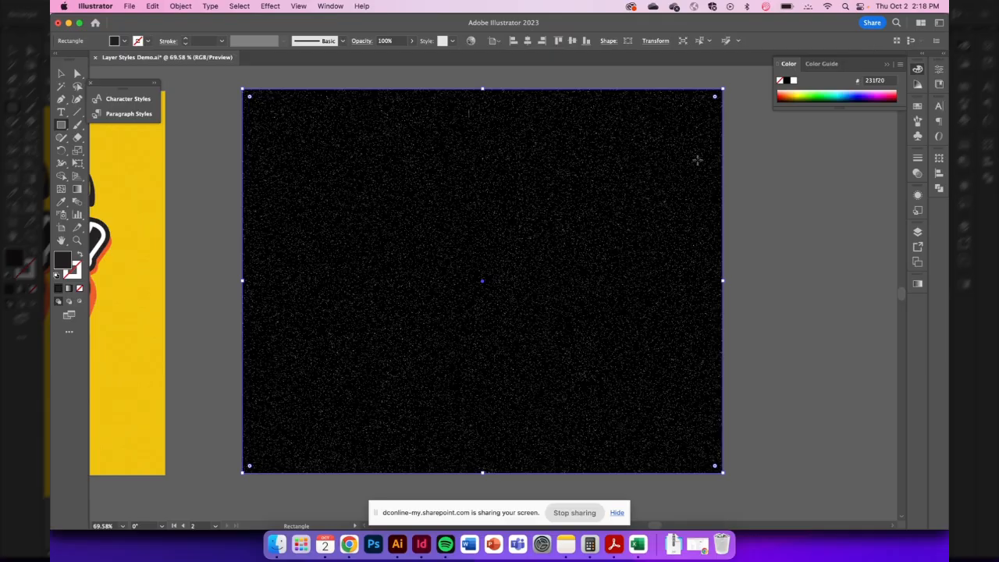
Try the Multiply blending mode on the grain rectangle's fill and switch it to Screen
left_click(917, 196)
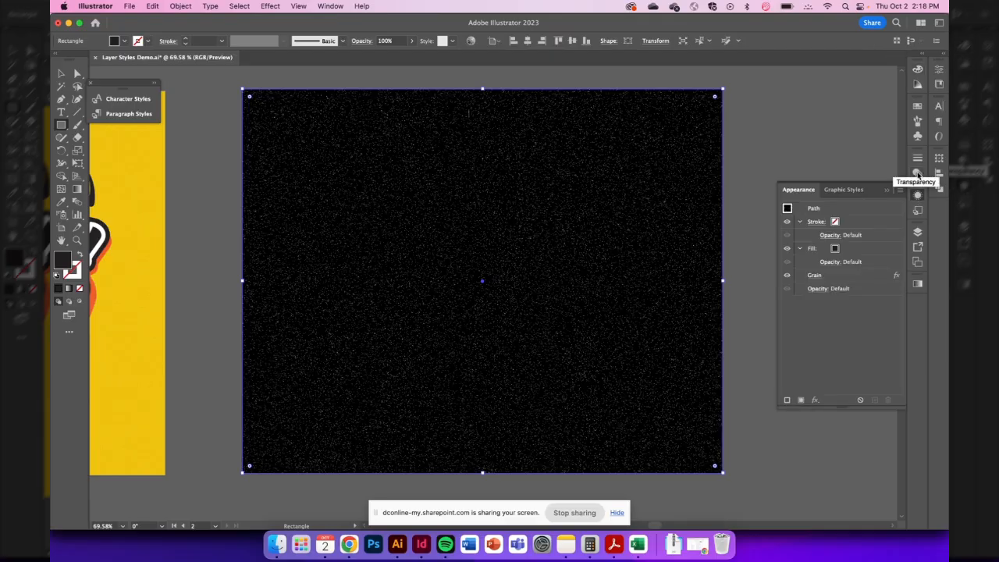
left_click(826, 265)
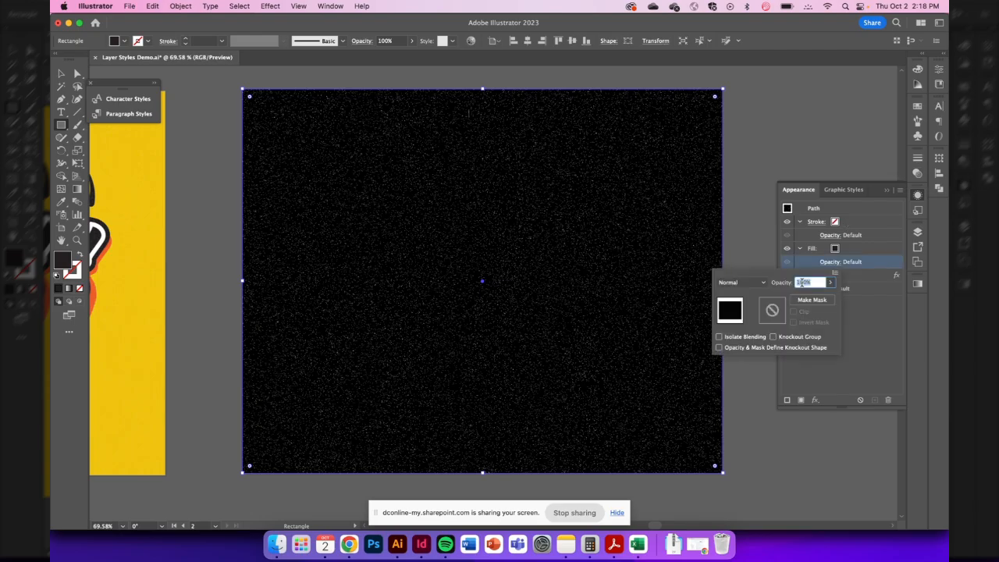
left_click(761, 281)
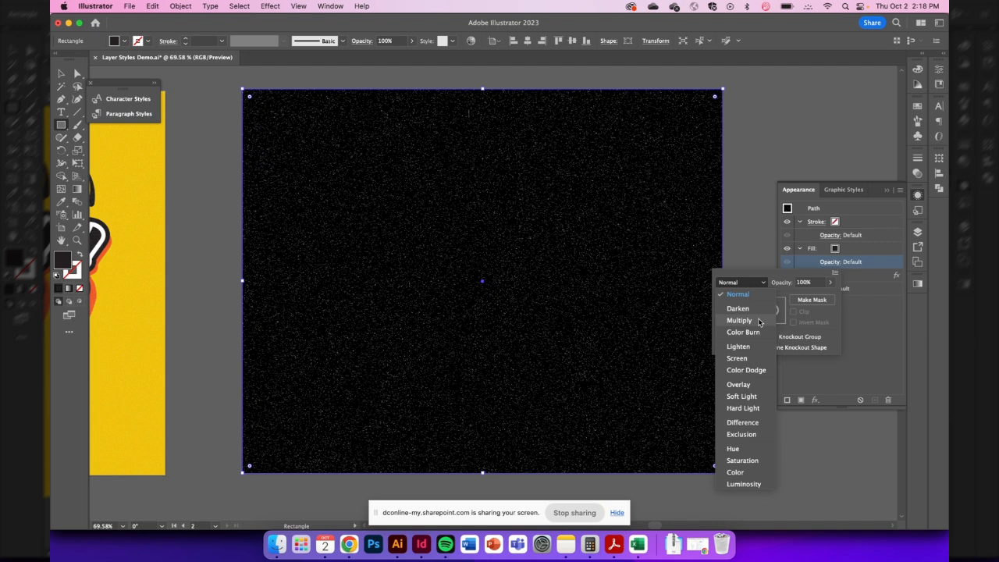
left_click(758, 321)
left_click(758, 282)
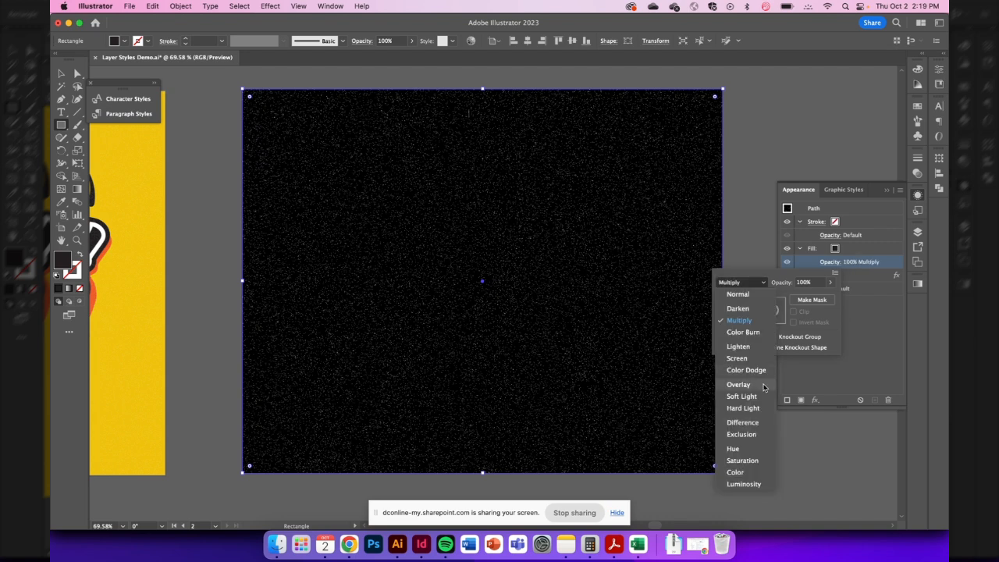
left_click(737, 358)
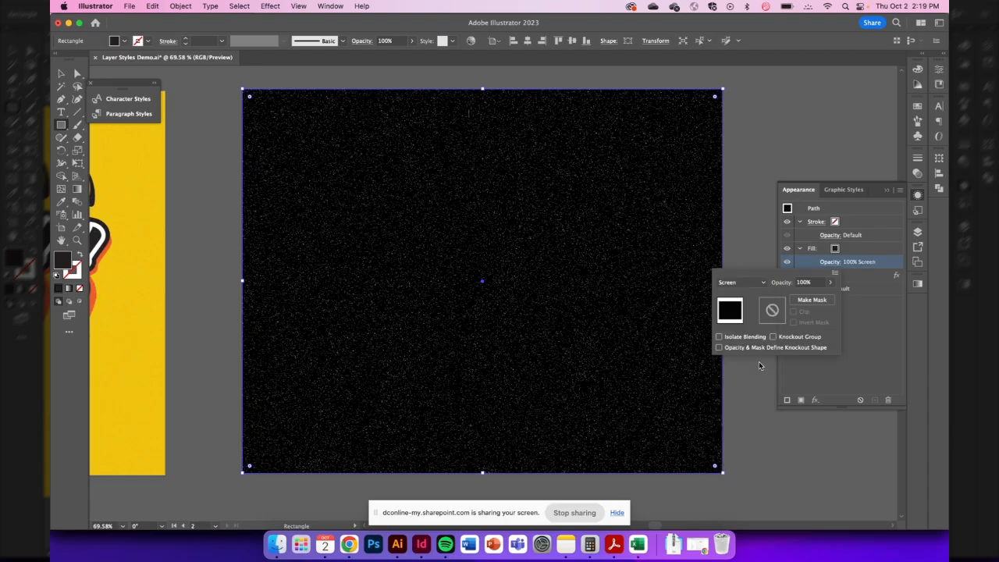
left_click(853, 361)
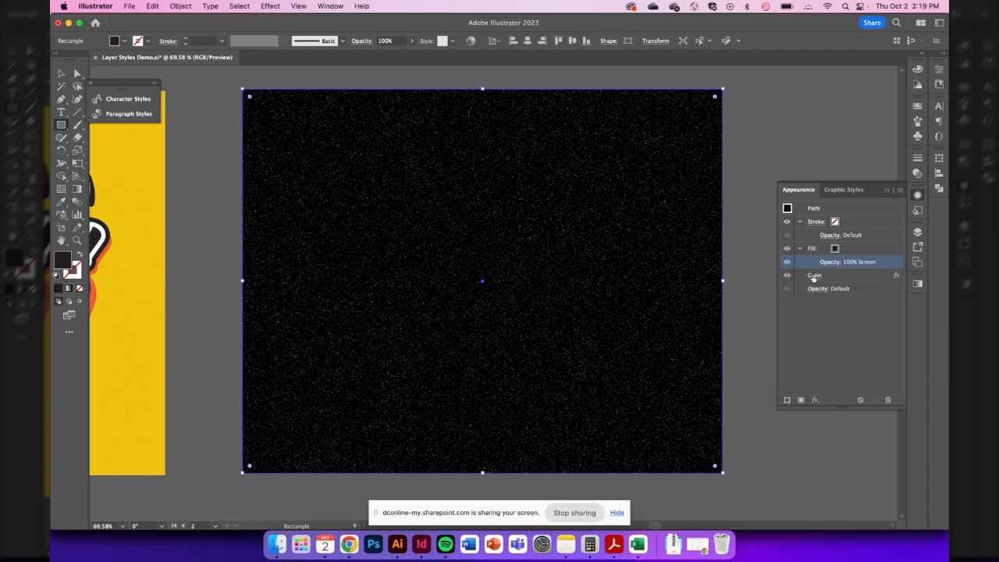
left_click(917, 174)
left_click(810, 170)
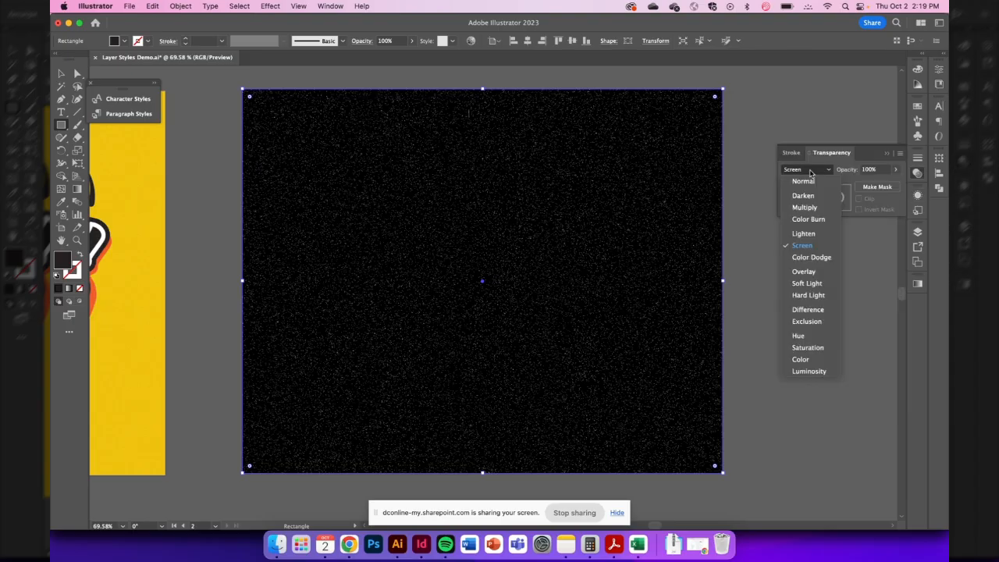
left_click(803, 245)
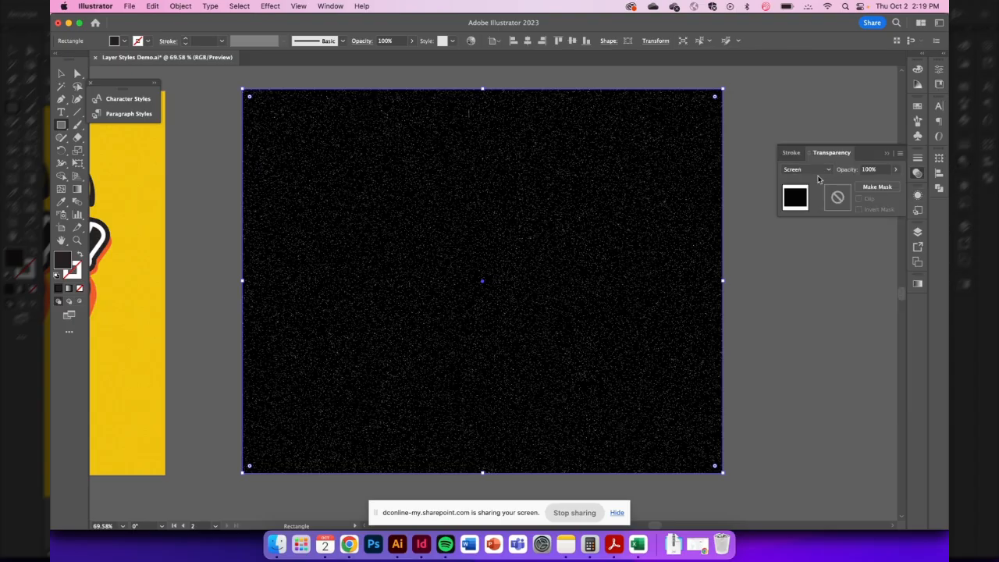
Check the transparency of the reference artboard's grain rectangle and set the working grain rectangle's opacity to 25%
key("v")
left_click(144, 196)
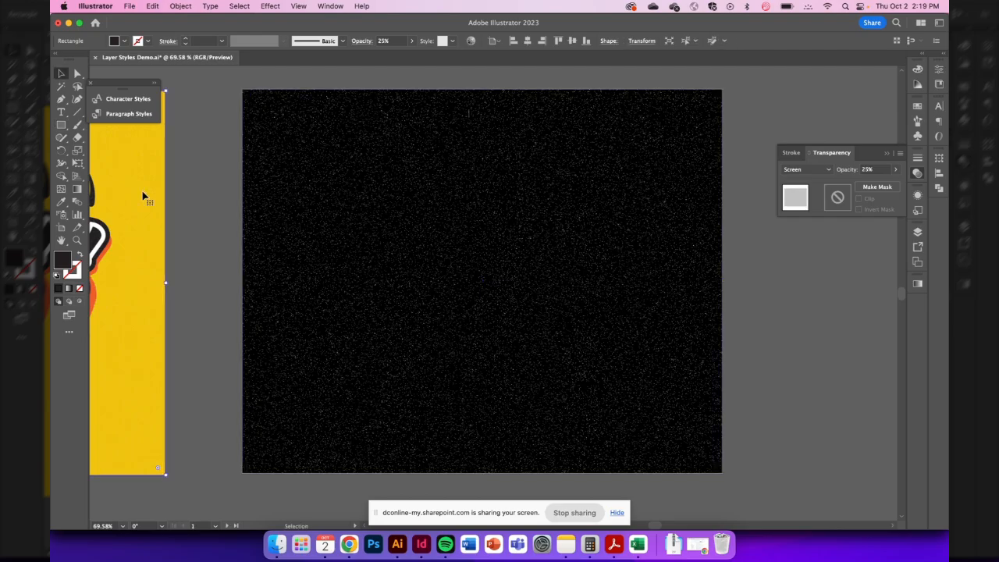
left_click(375, 195)
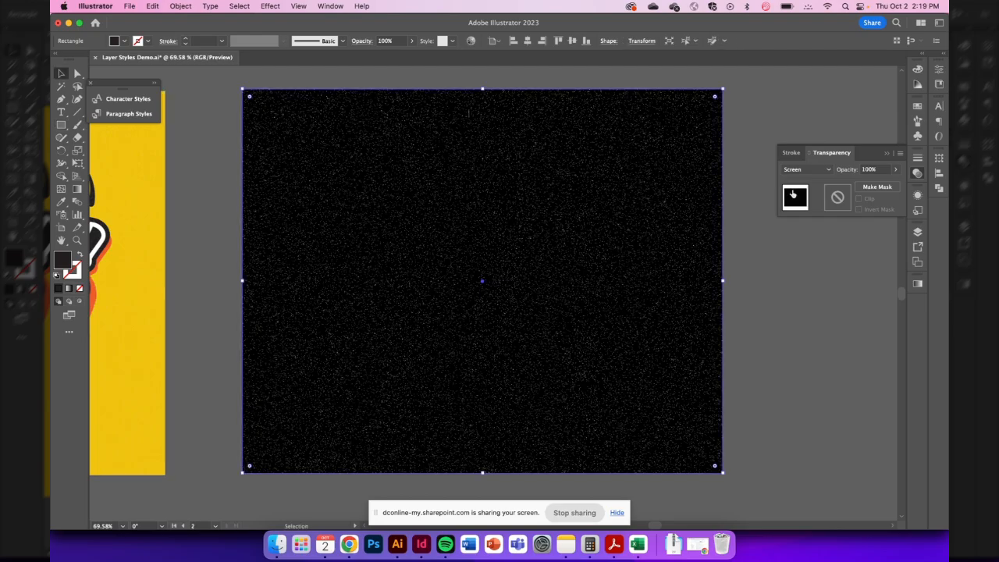
left_click(818, 170)
type("2")
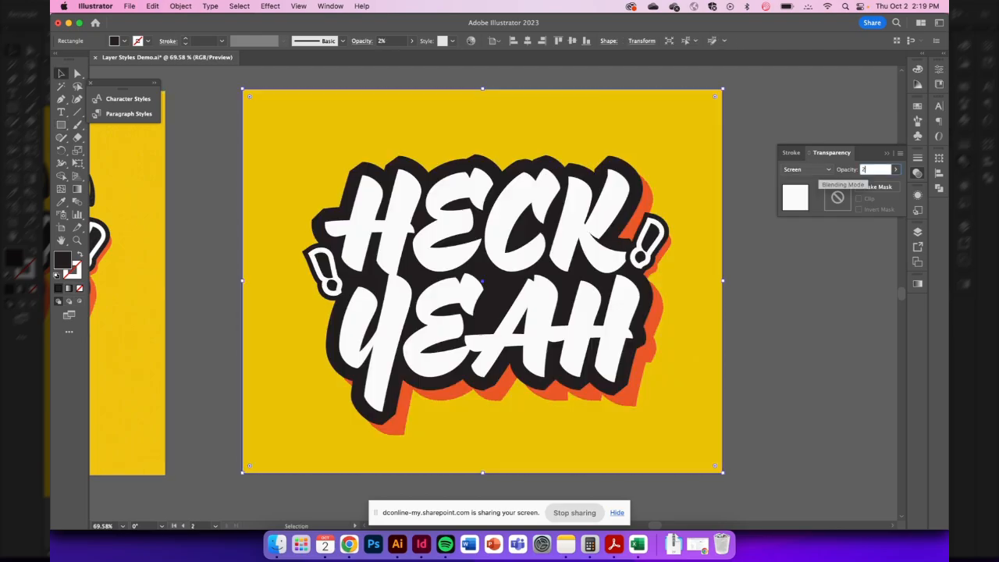
type("5")
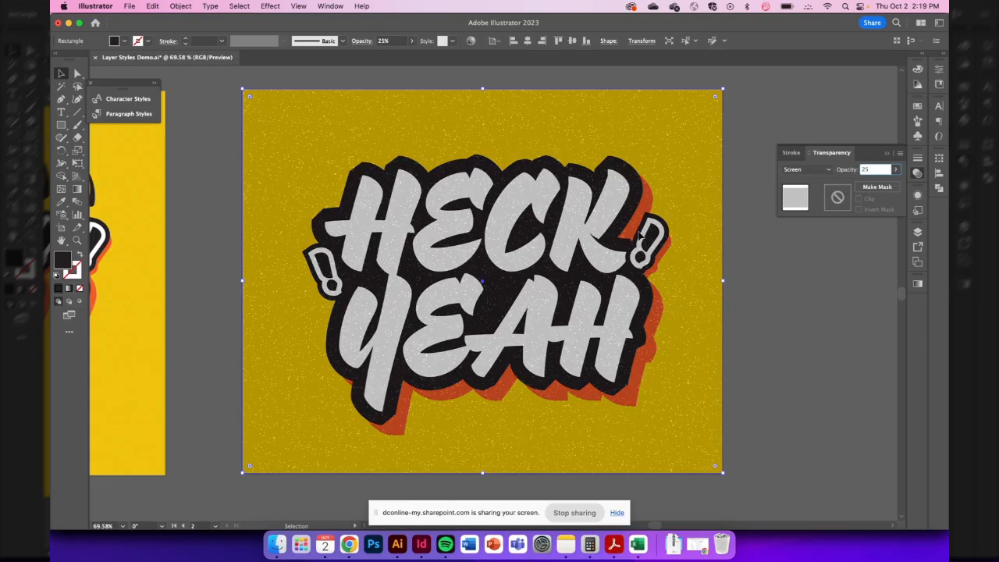
key("Return")
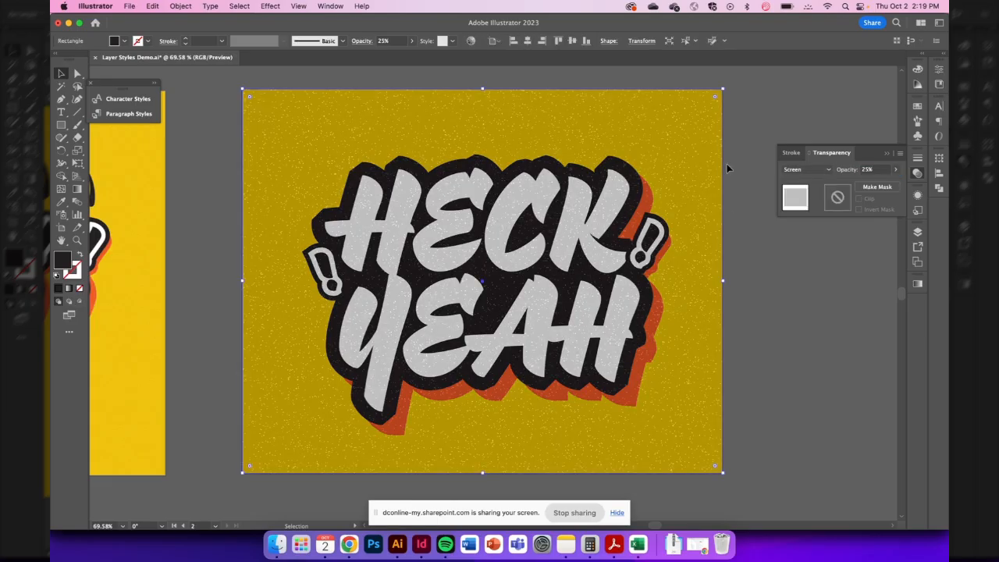
Set the blending mode of the working grain rectangle's fill back to Normal
left_click(921, 198)
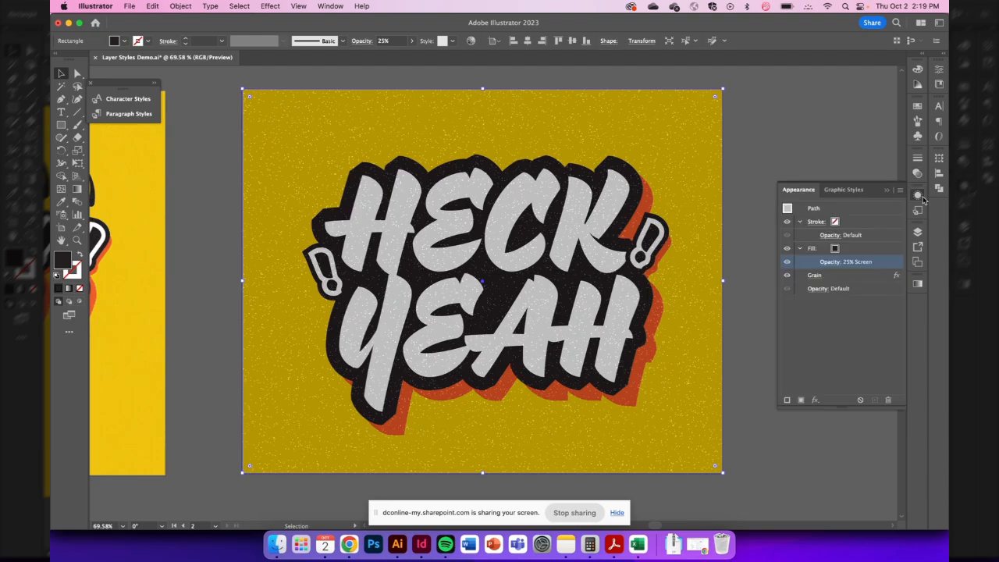
left_click(829, 262)
left_click(761, 283)
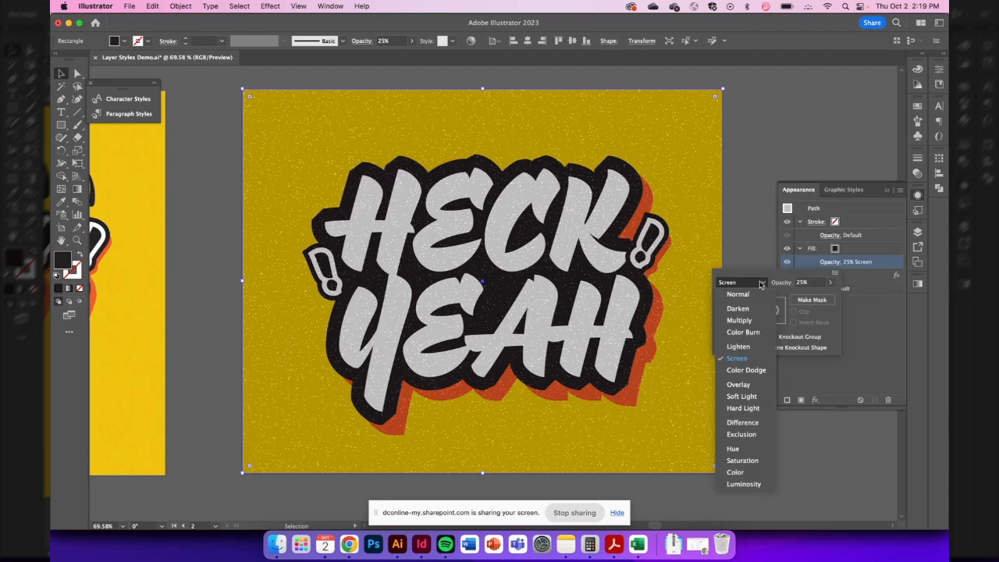
left_click(737, 293)
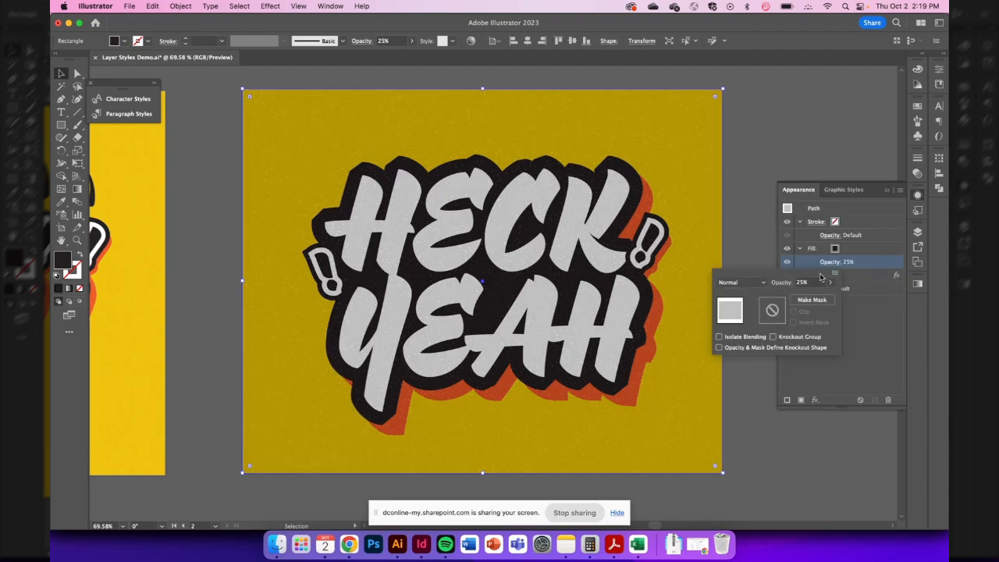
Move the working rectangle's Grain effect inside its fill, above the opacity entry, to match the reference artboard's rectangle
left_click(159, 217)
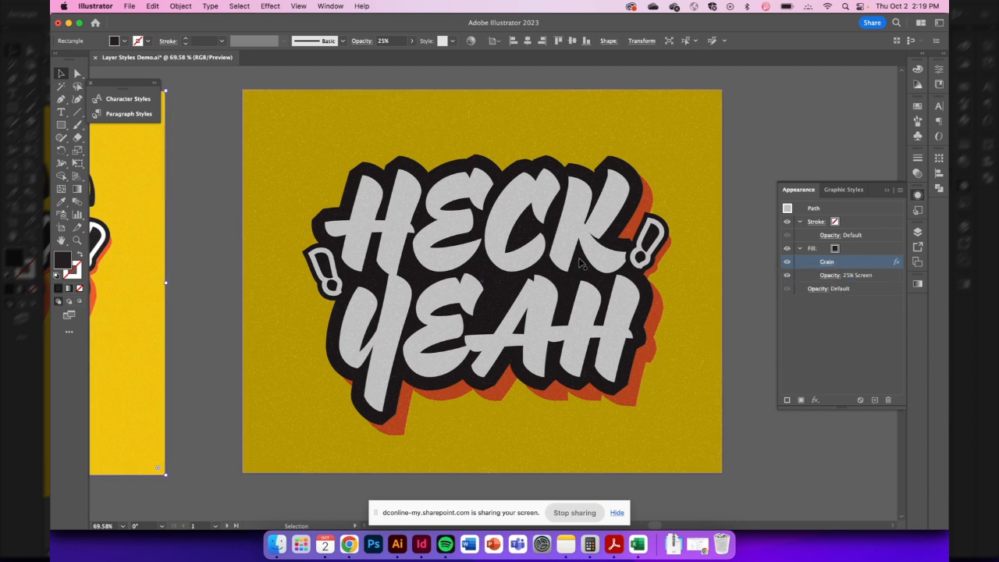
left_click(677, 137)
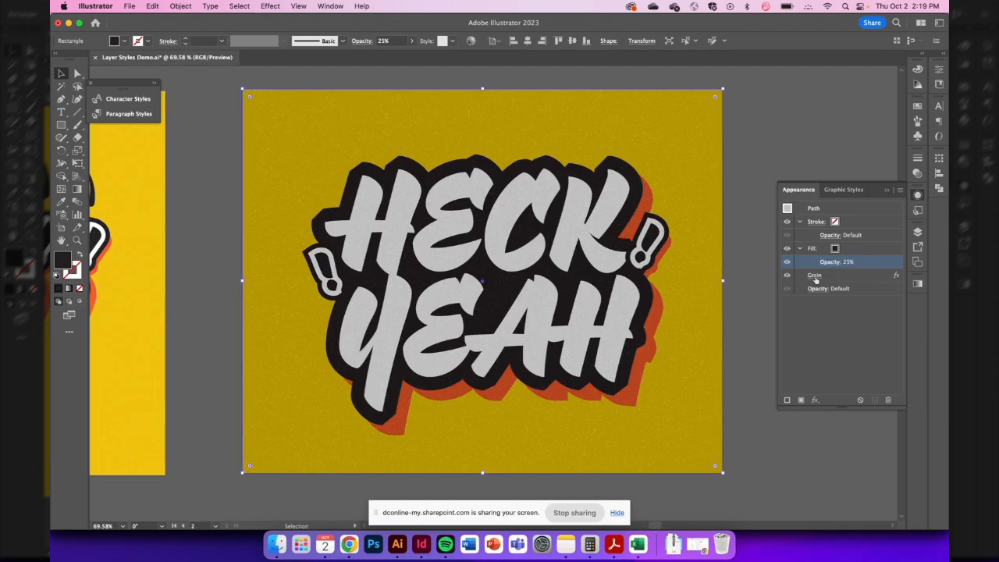
left_click(814, 277)
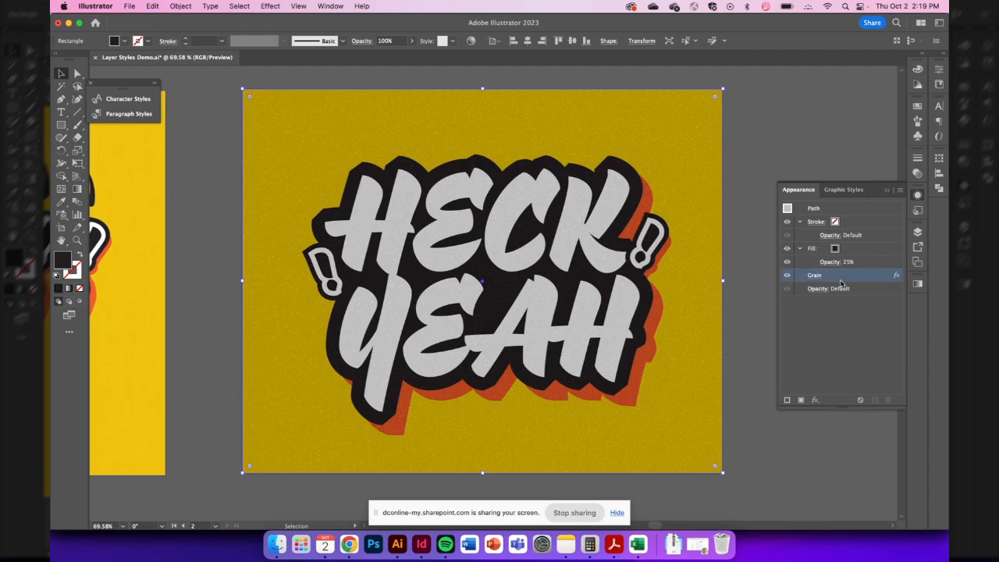
left_click(842, 279)
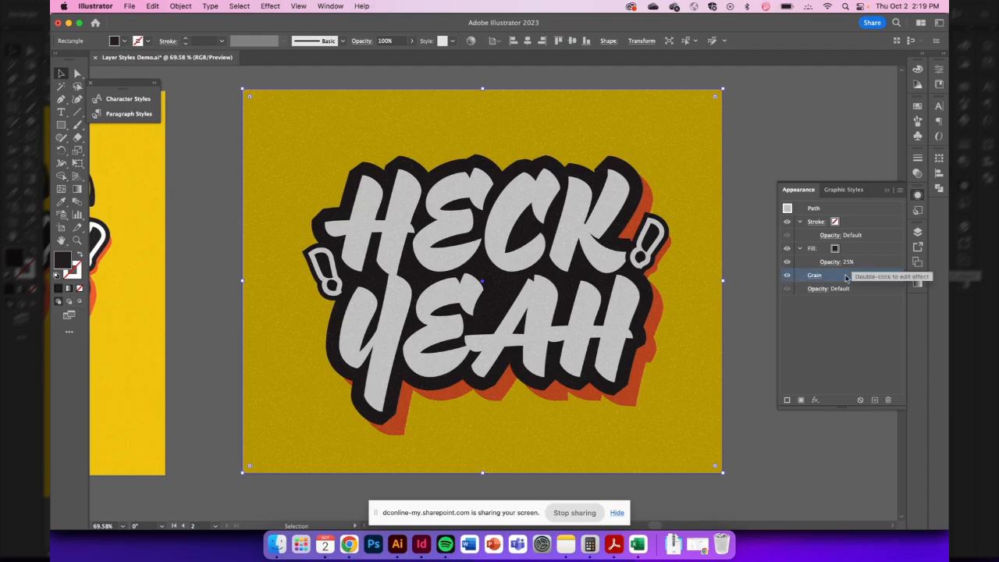
left_click_drag(845, 278, 856, 262)
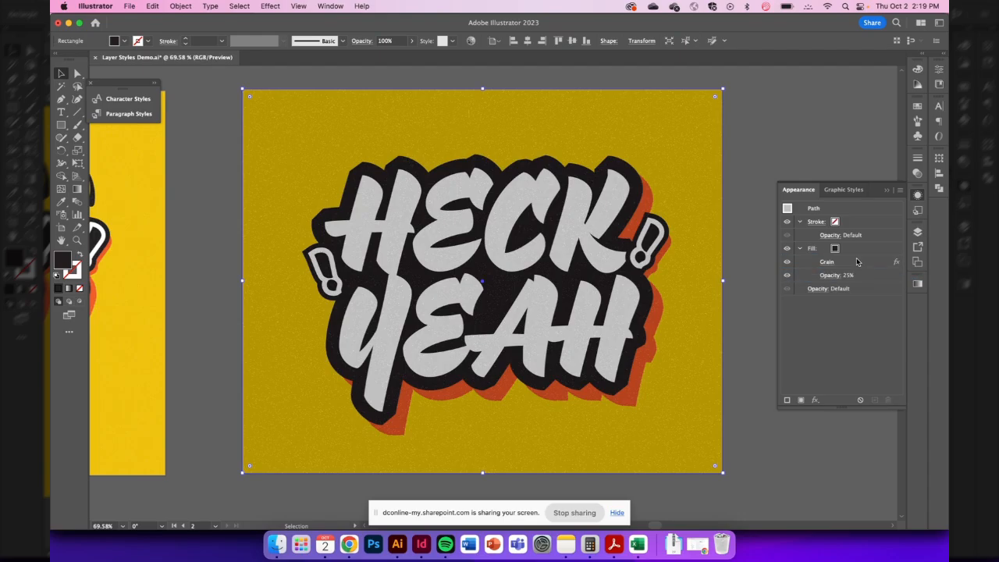
left_click(856, 261)
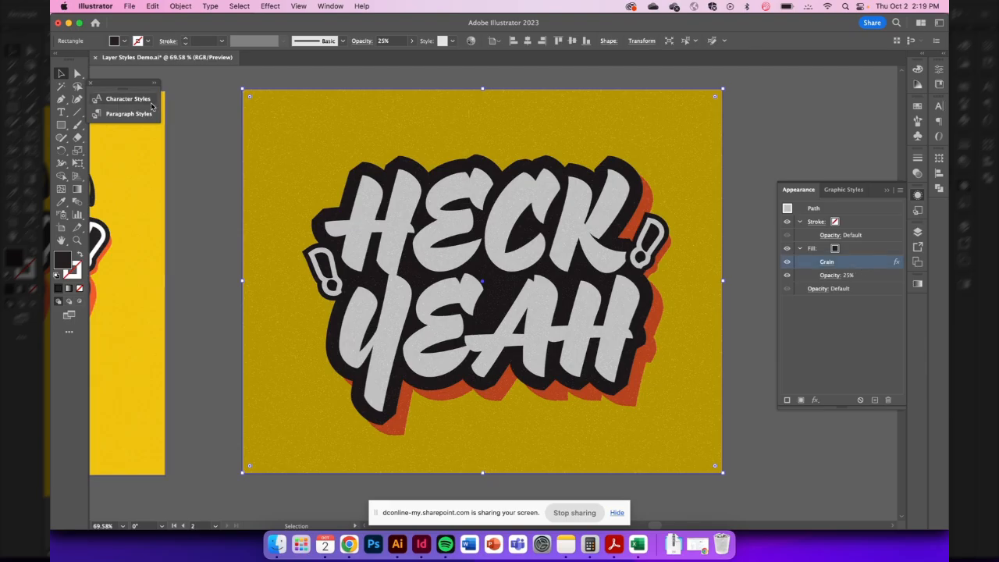
Compare the working grain rectangle with the reference one and set its fill's blending mode to Screen
left_click(148, 145)
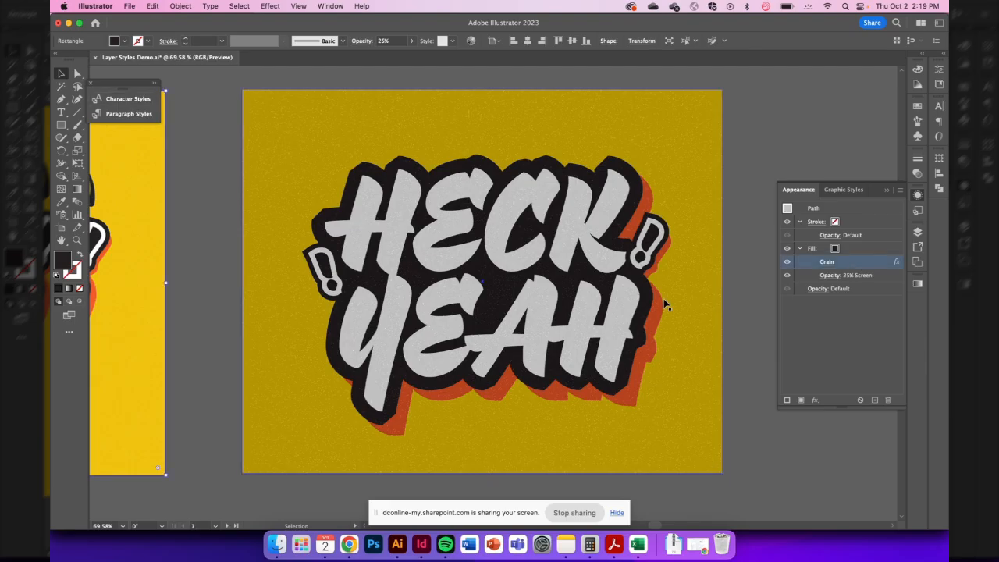
left_click(678, 200)
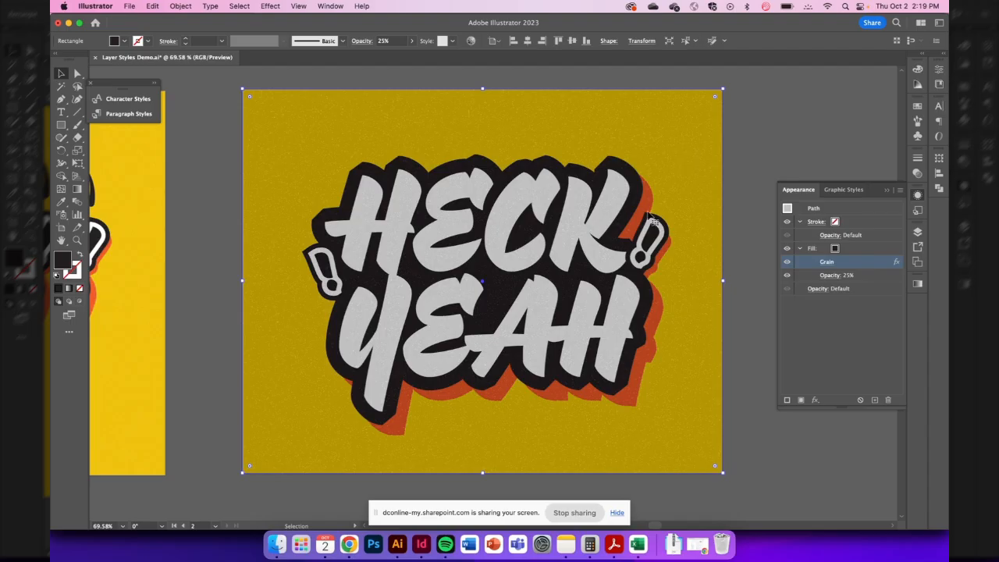
left_click(139, 152)
left_click(604, 131)
left_click(835, 274)
left_click(751, 296)
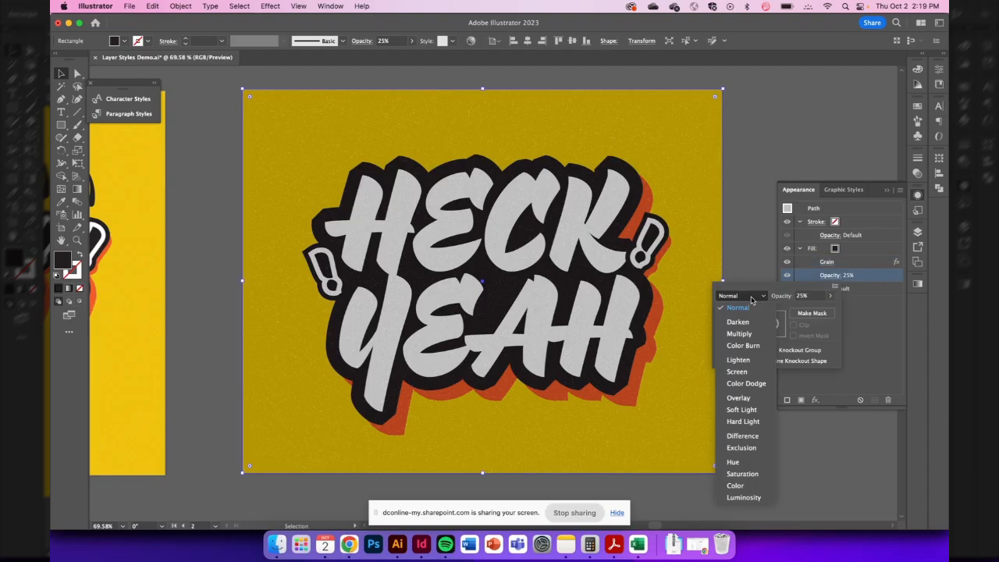
left_click(737, 371)
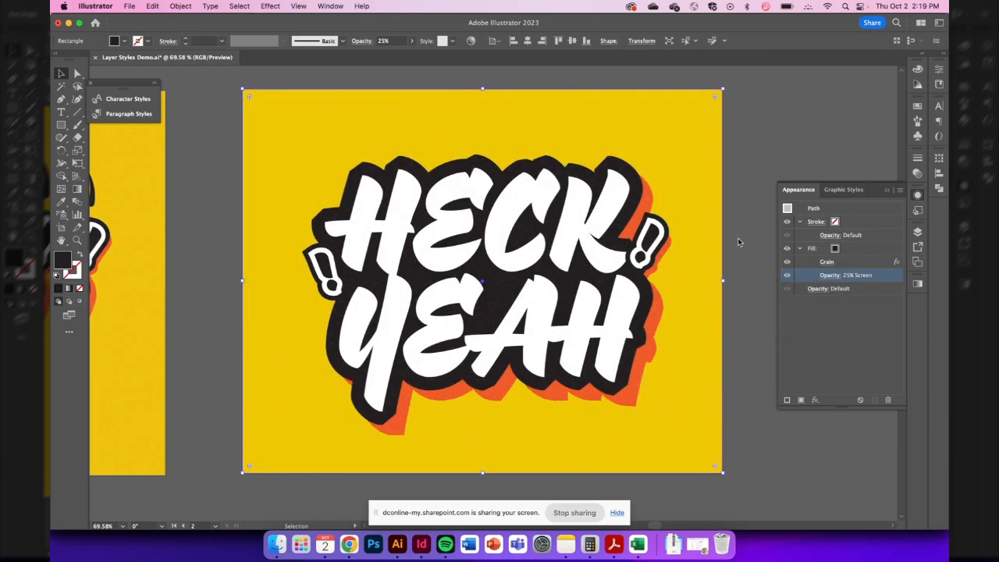
Review the grain rectangle's fill, Grain effect and opacity settings, and examine the grain texture up close on the lettering
left_click(872, 250)
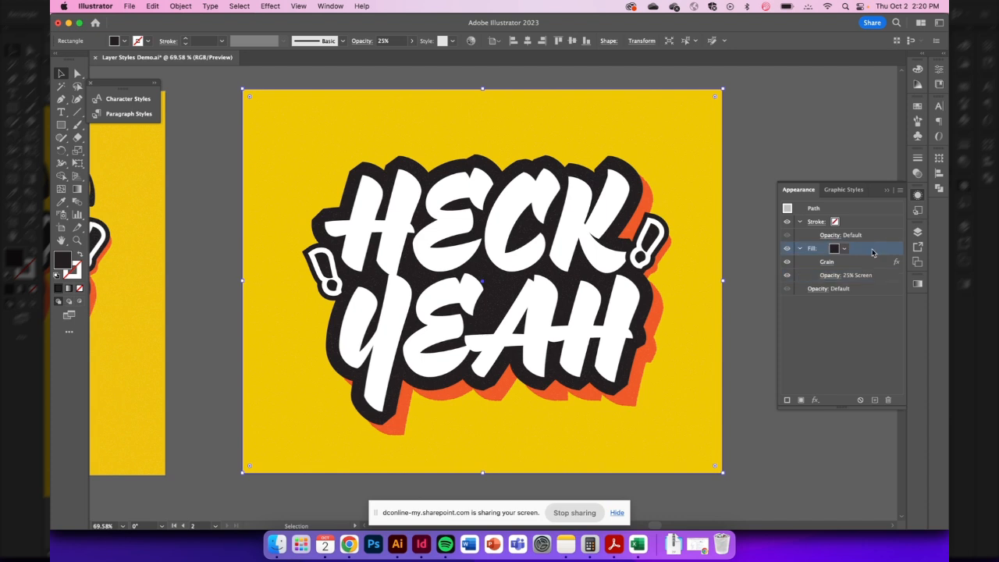
left_click(864, 263)
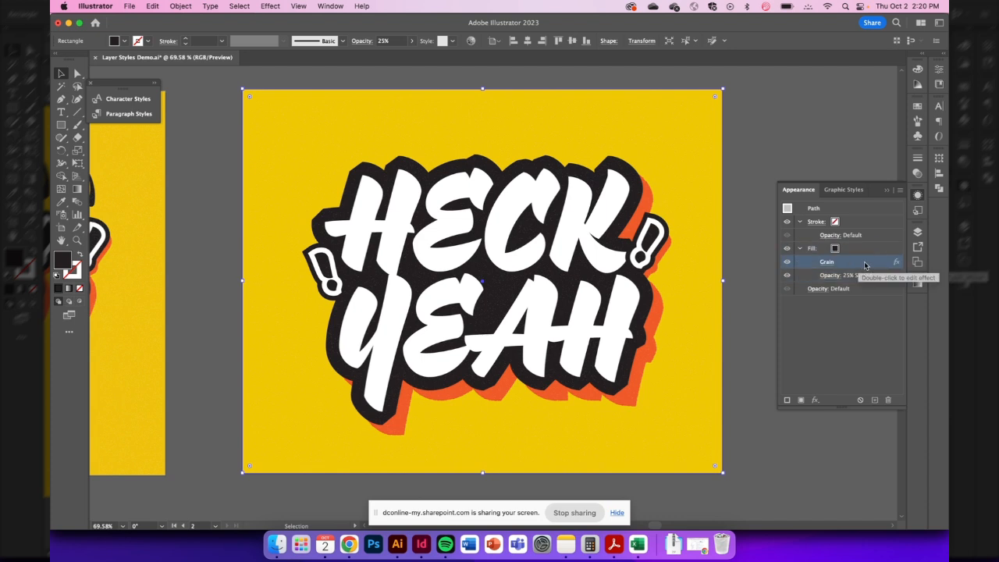
left_click(879, 277)
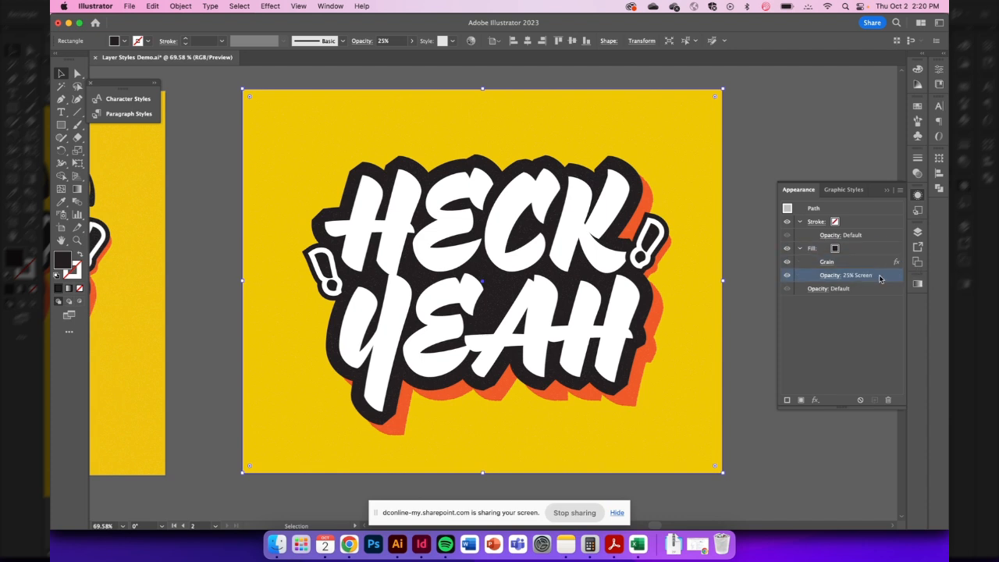
left_click(827, 276)
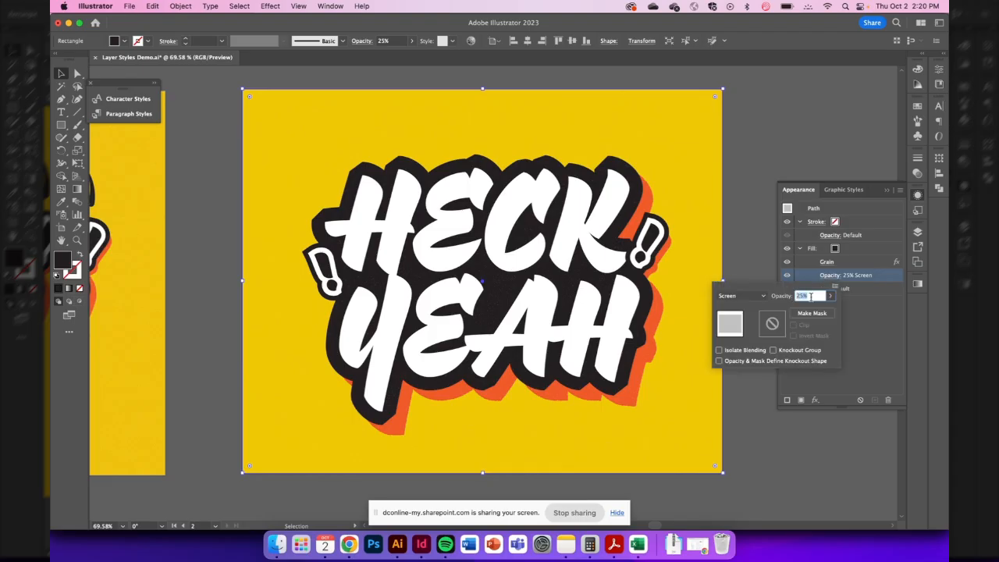
key("Return")
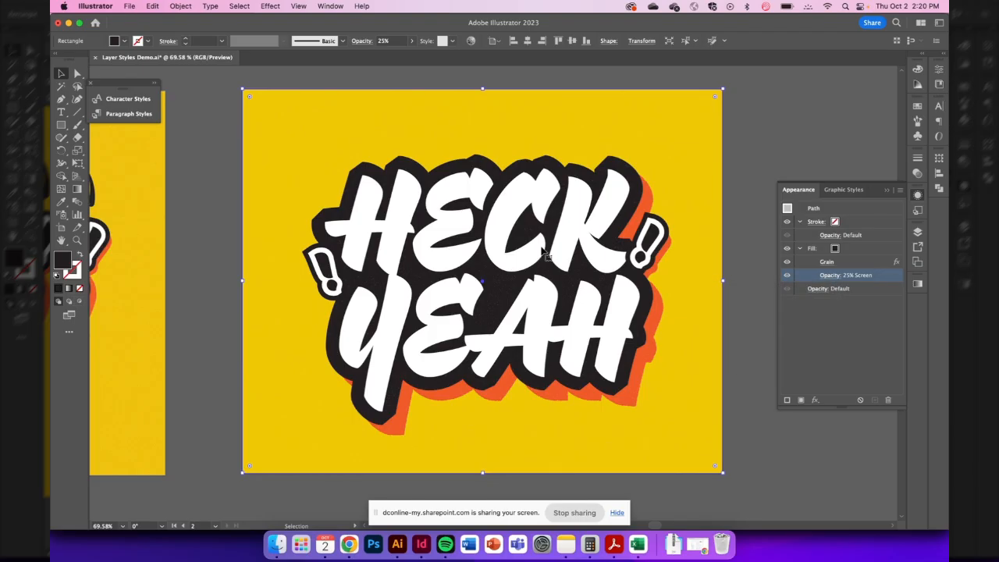
scroll(546, 253, "up", 5)
scroll(624, 229, "up", 1)
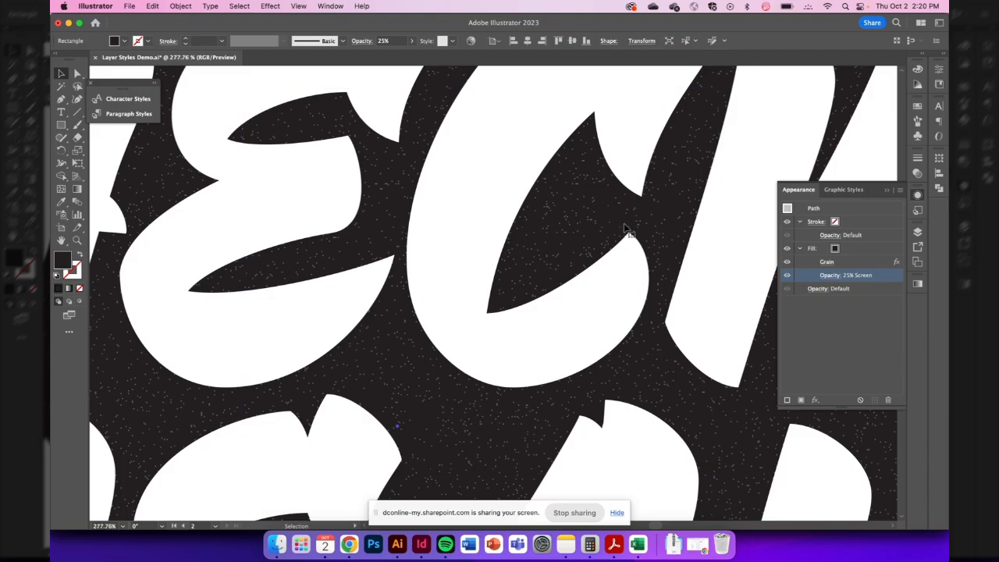
scroll(624, 229, "down", 5)
scroll(624, 229, "down", 1)
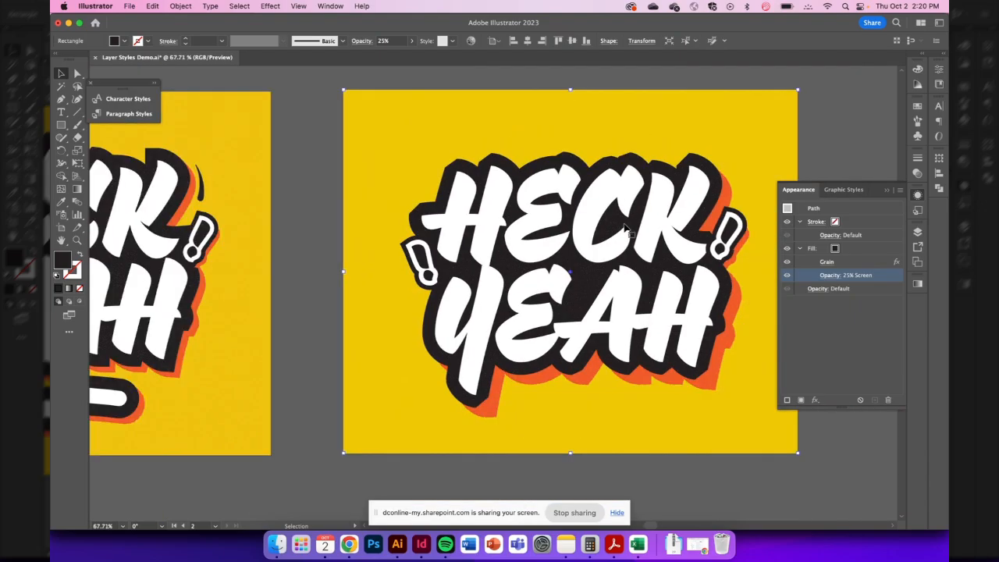
scroll(624, 229, "down", 1)
Close the appearance settings and deselect the grain rectangle to show the artwork unobstructed
left_click(861, 176)
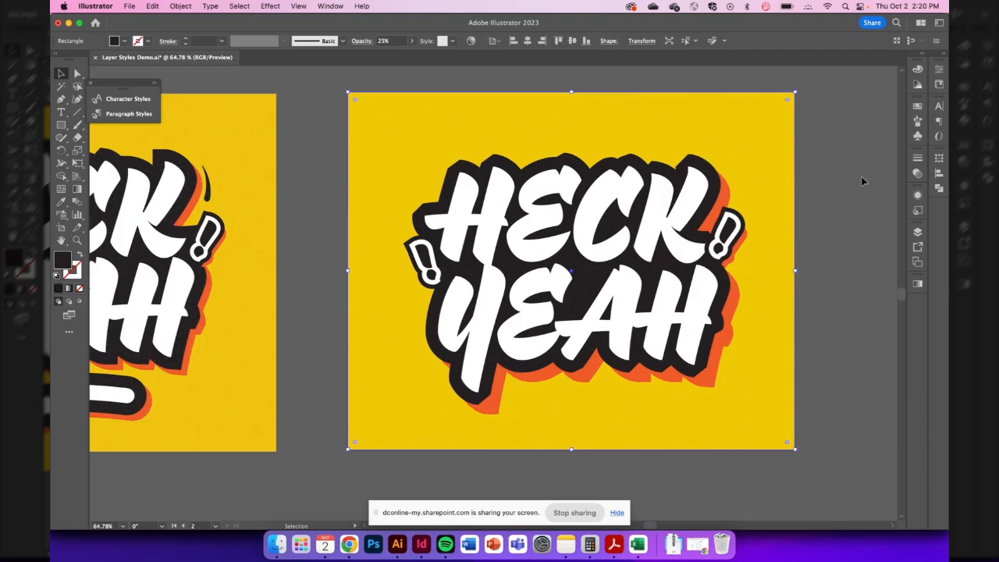
left_click(822, 179)
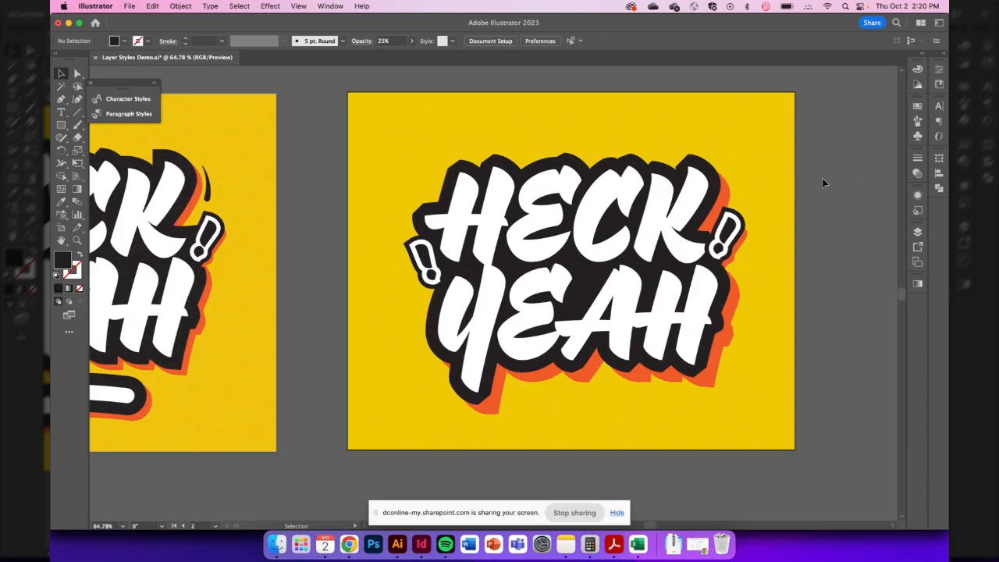
scroll(810, 189, "right", 3)
scroll(809, 190, "up", 1)
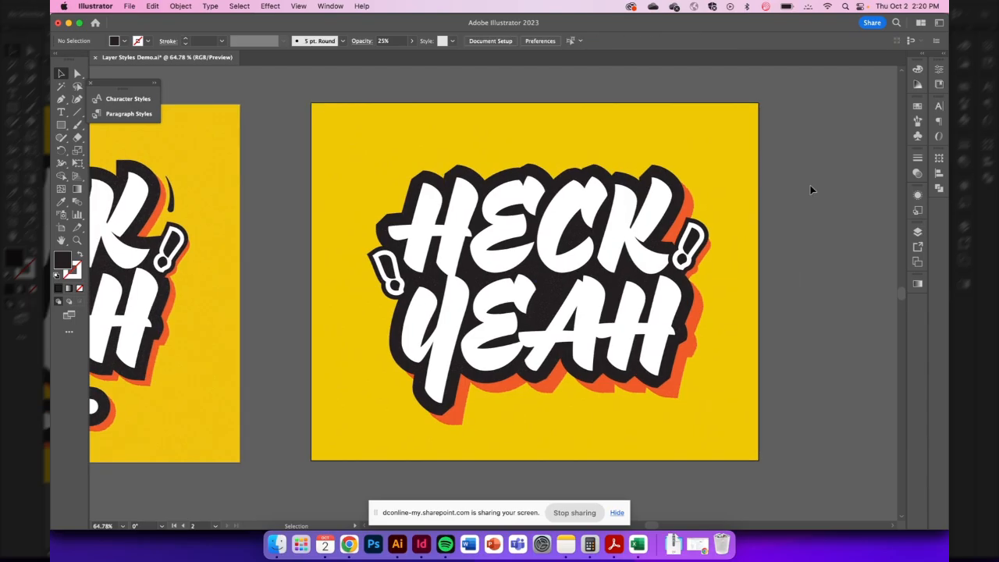